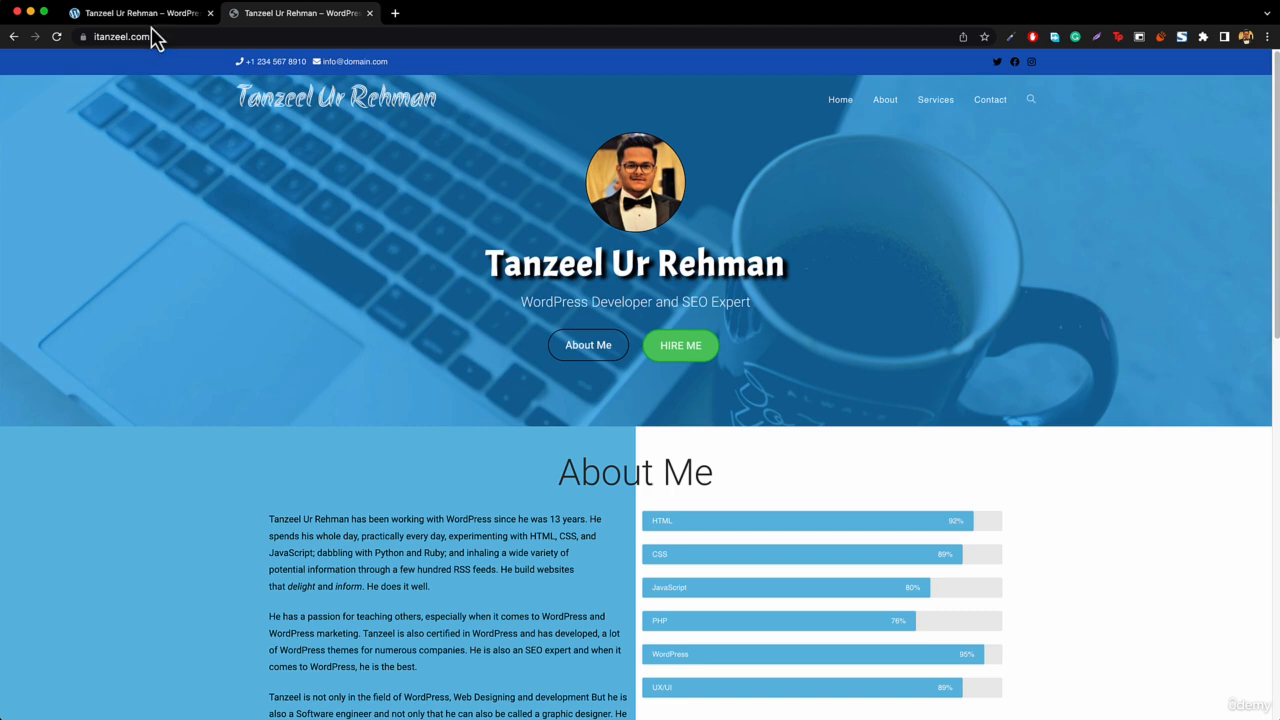
# Open the theme Customizer for the local WordPress site and go to its Header settings.
pyautogui.click(110, 13)
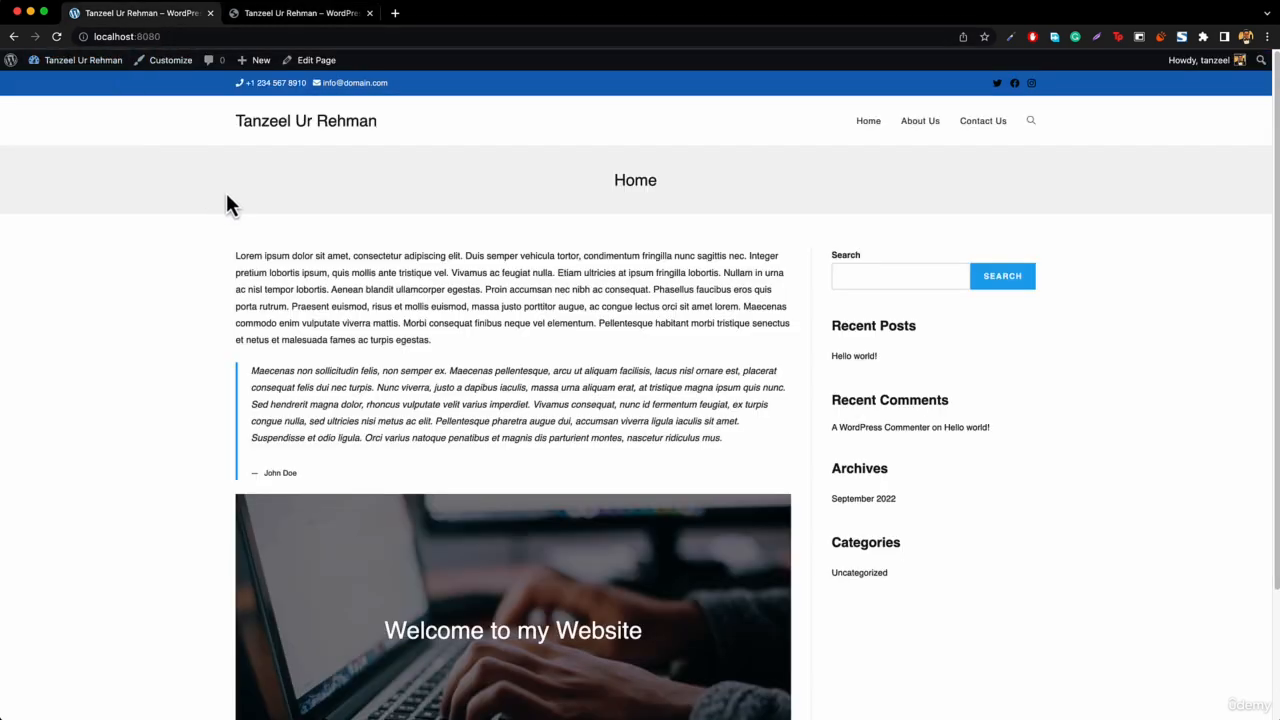
pyautogui.click(160, 62)
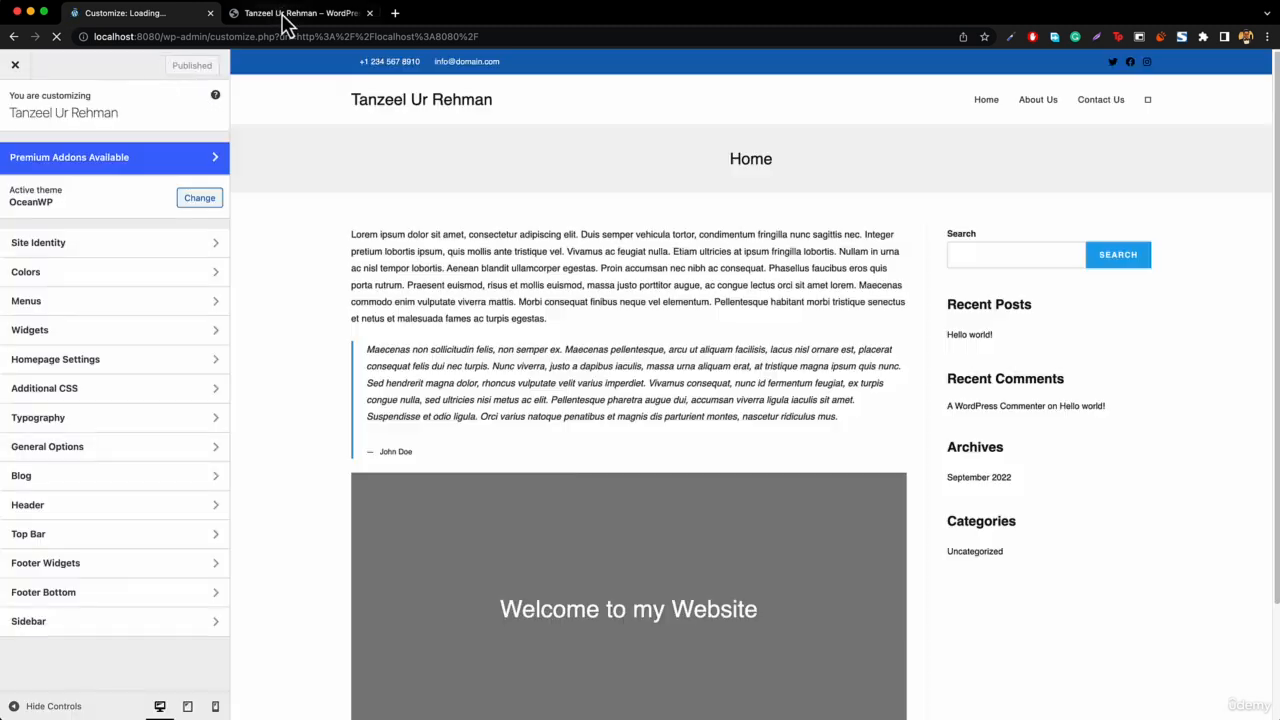
pyautogui.click(280, 14)
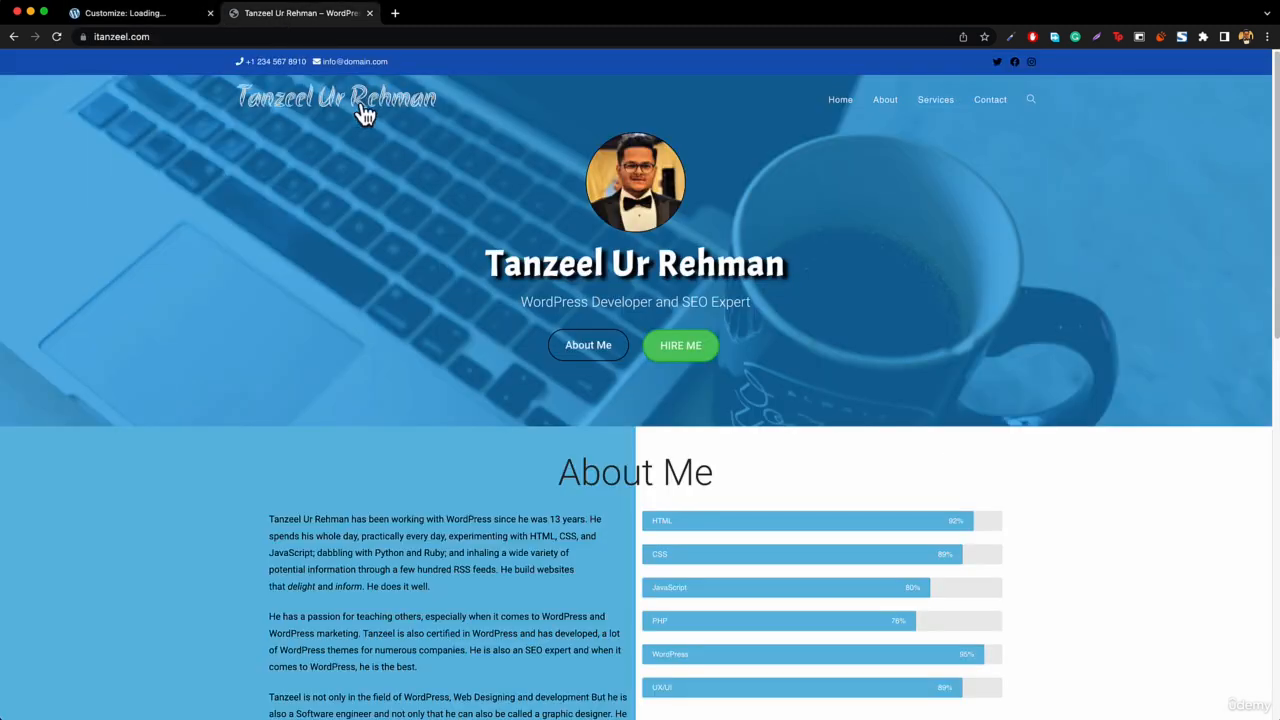
pyautogui.click(122, 16)
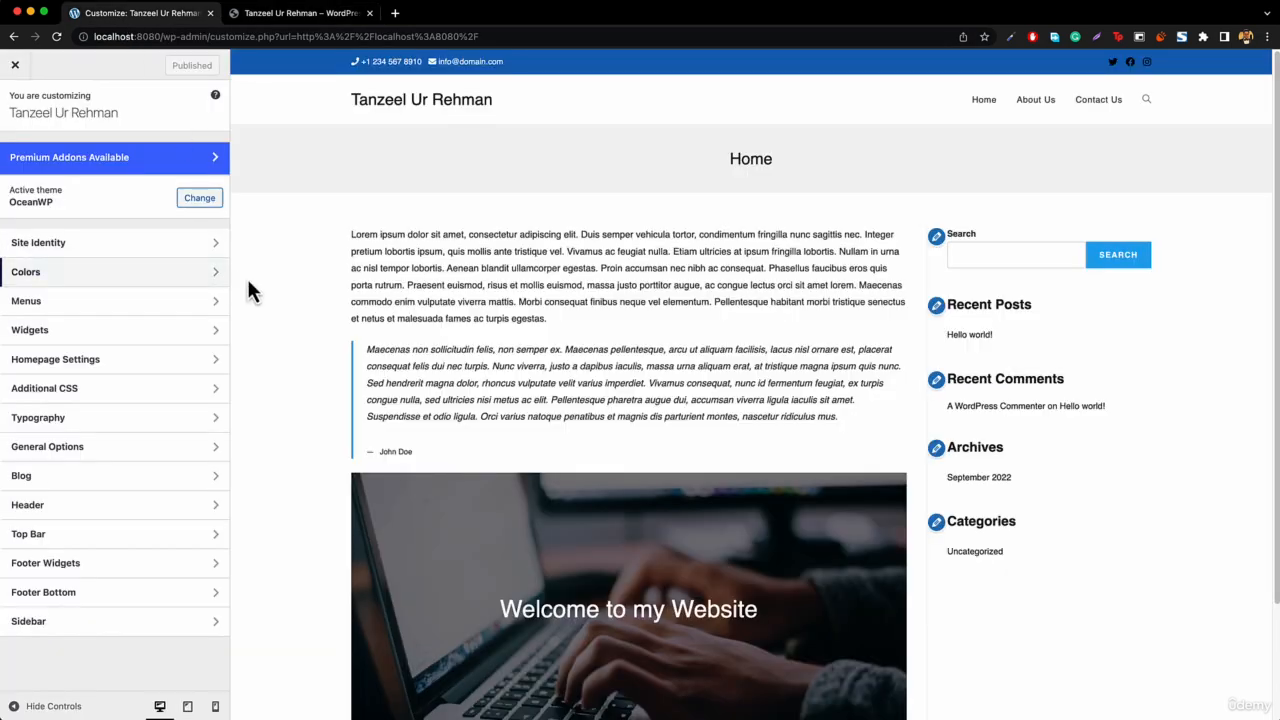
pyautogui.click(43, 512)
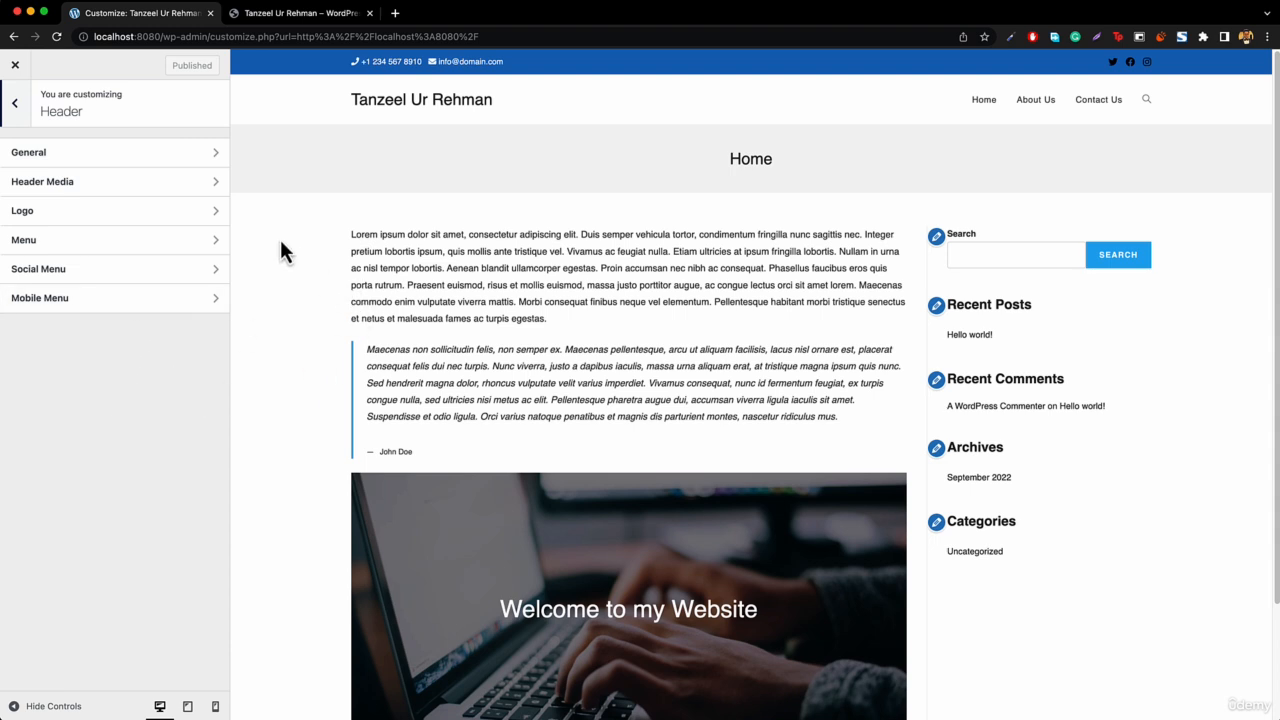
# Compare the local site's header with the header of the finished reference site.
pyautogui.click(270, 18)
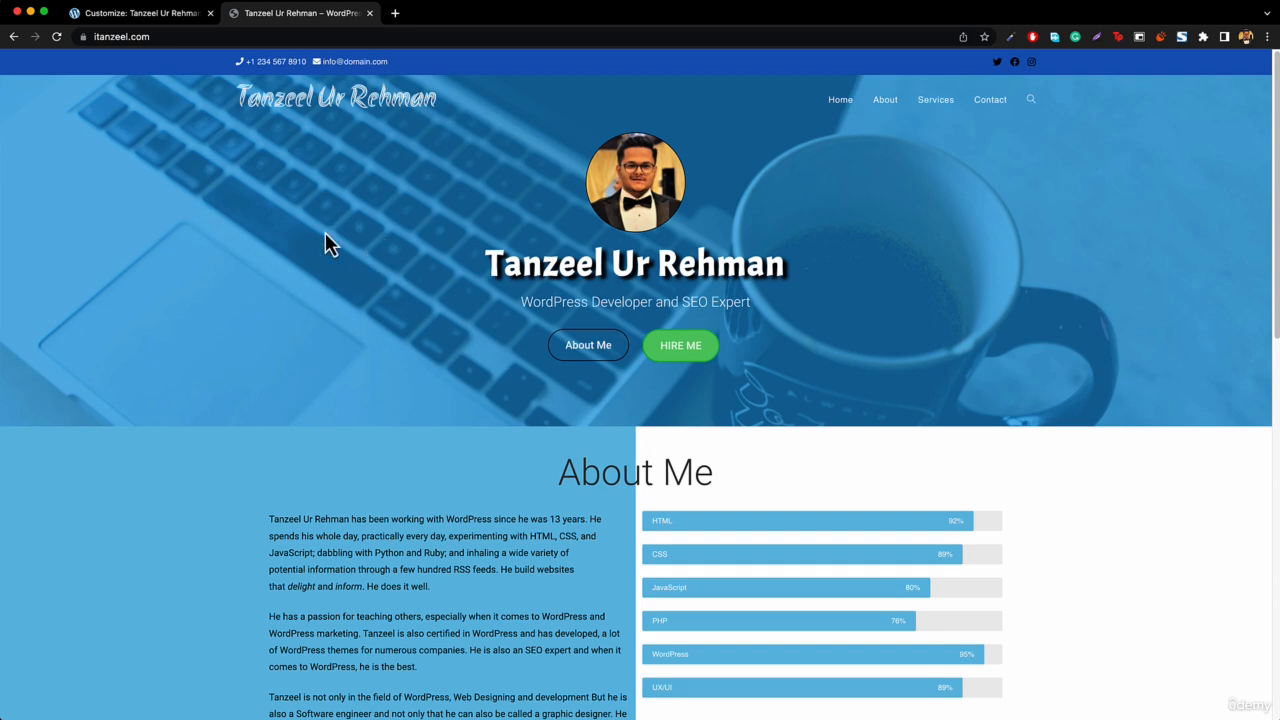
pyautogui.click(165, 16)
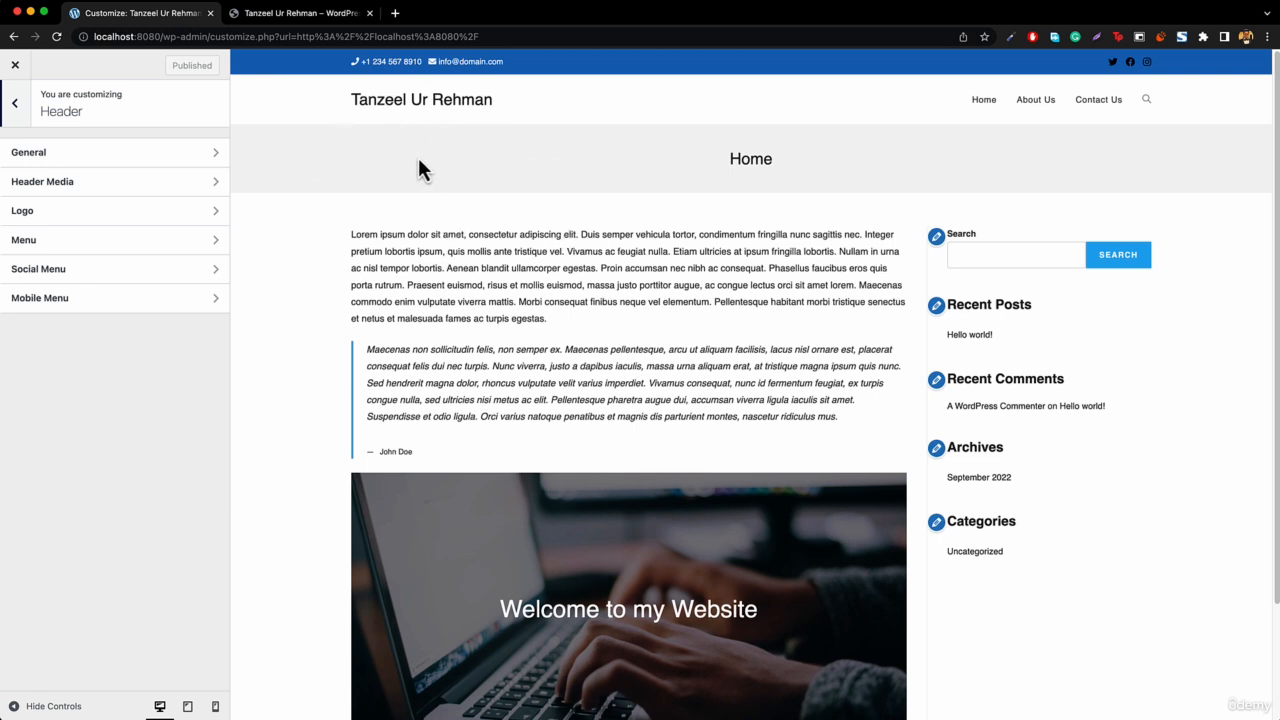
pyautogui.click(300, 16)
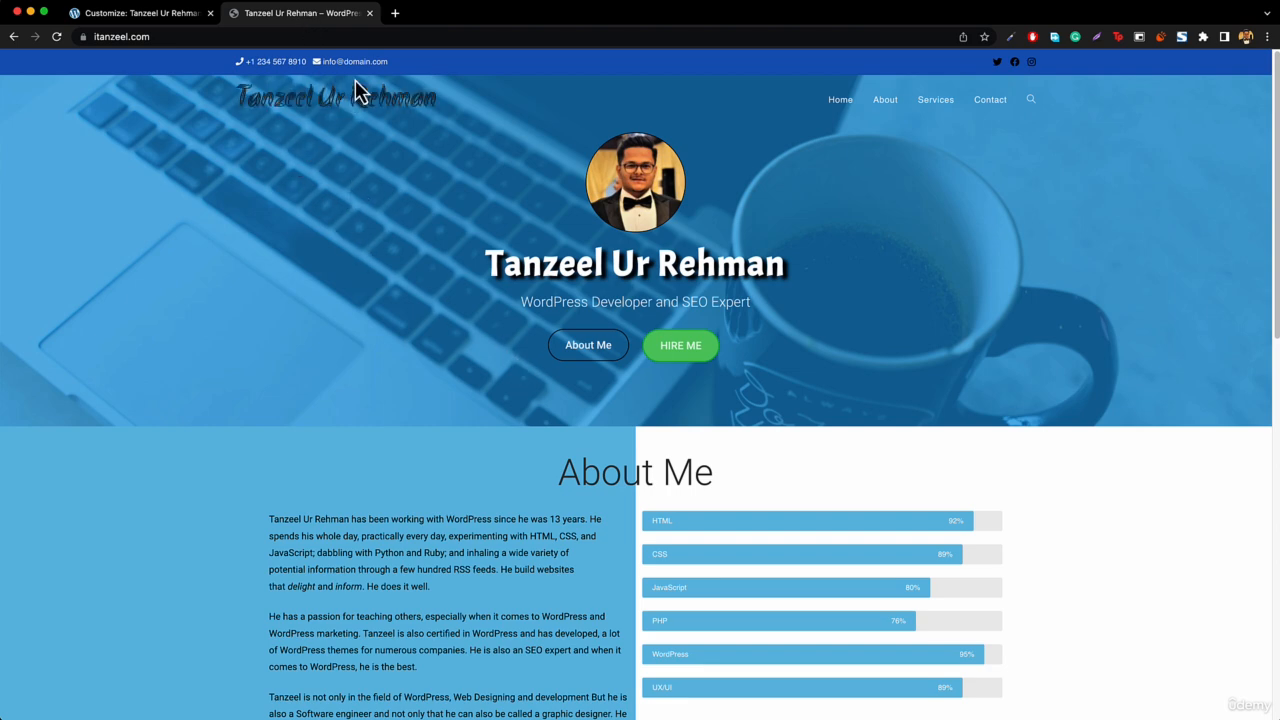
pyautogui.click(168, 16)
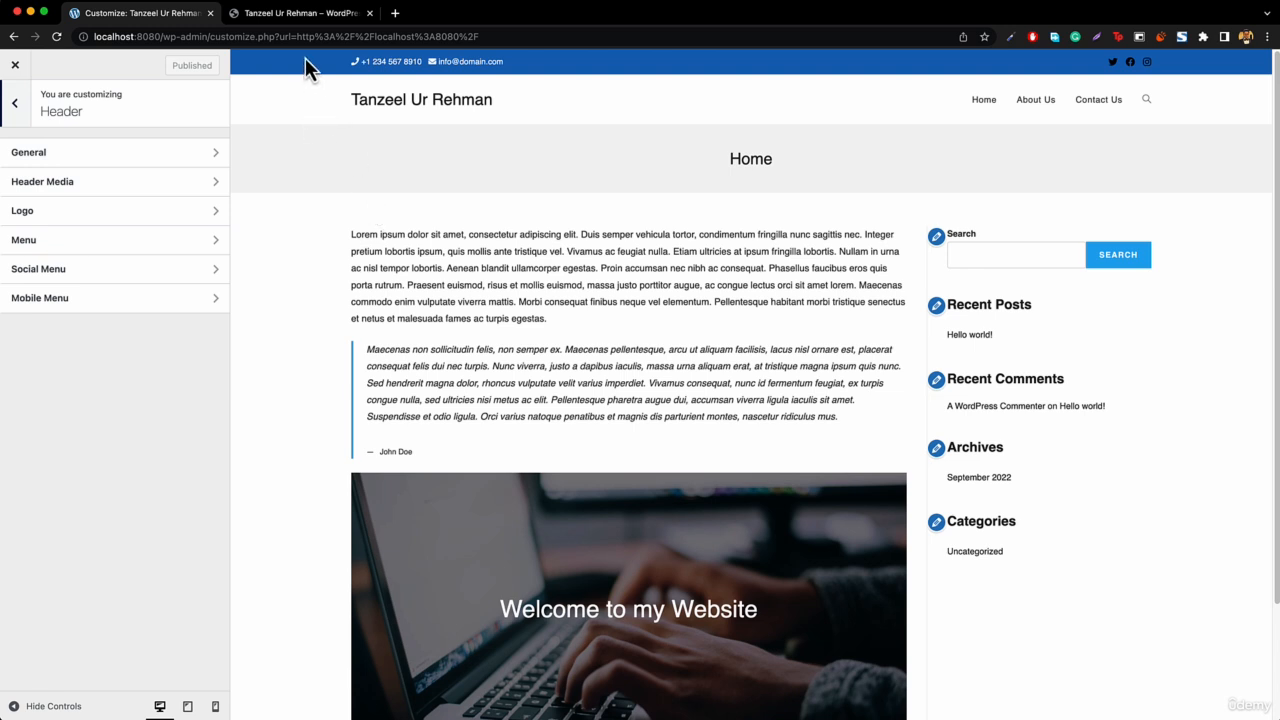
# Set the header's background color to the blue #337ebf in the general header settings.
pyautogui.click(50, 155)
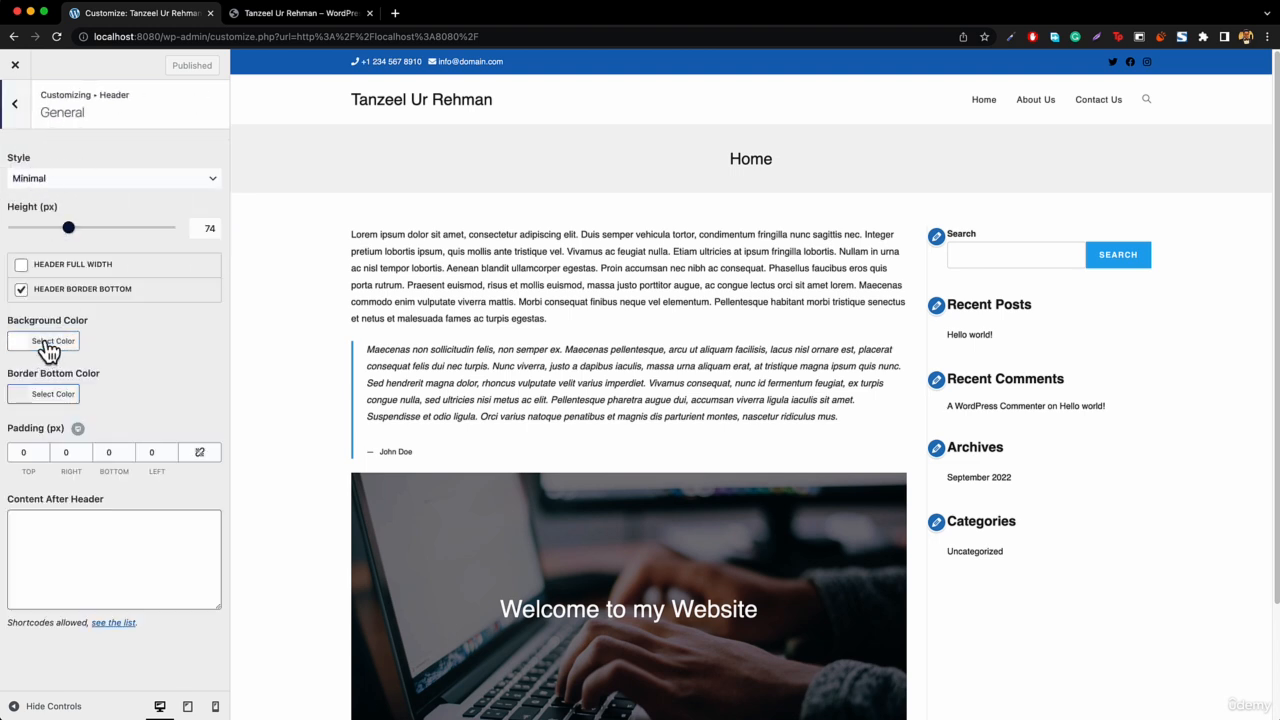
pyautogui.click(47, 344)
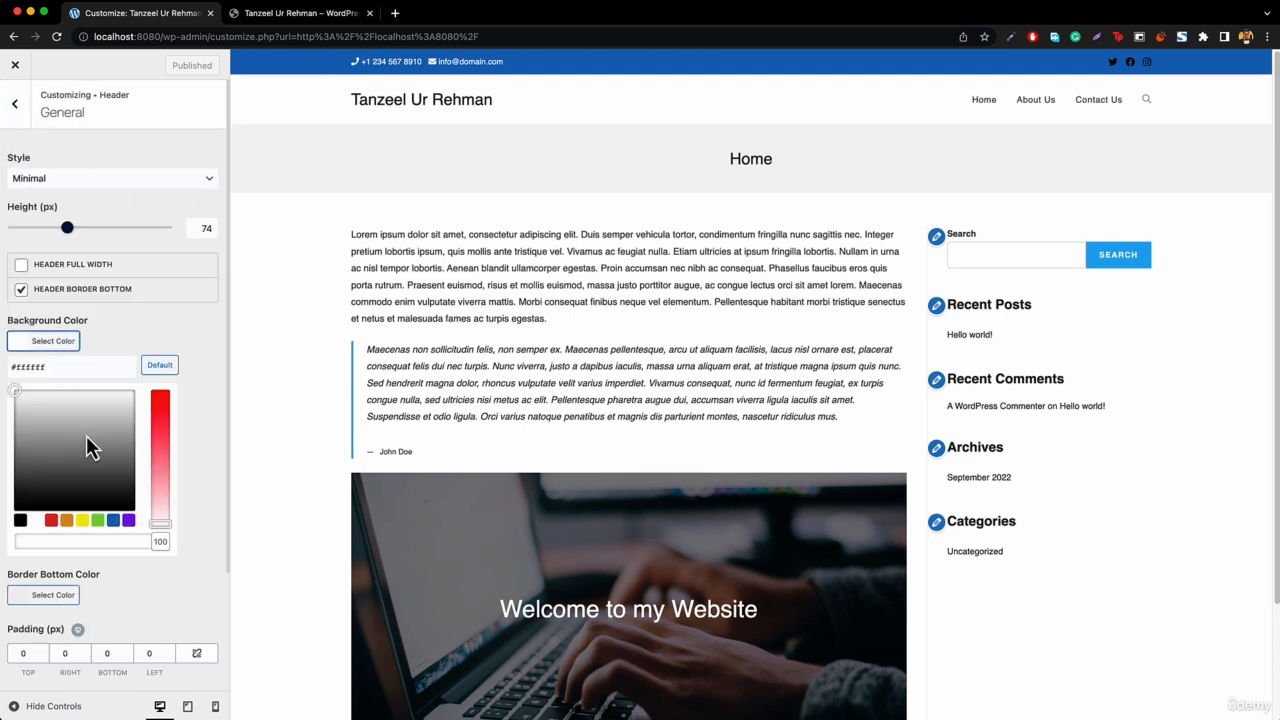
pyautogui.click(114, 521)
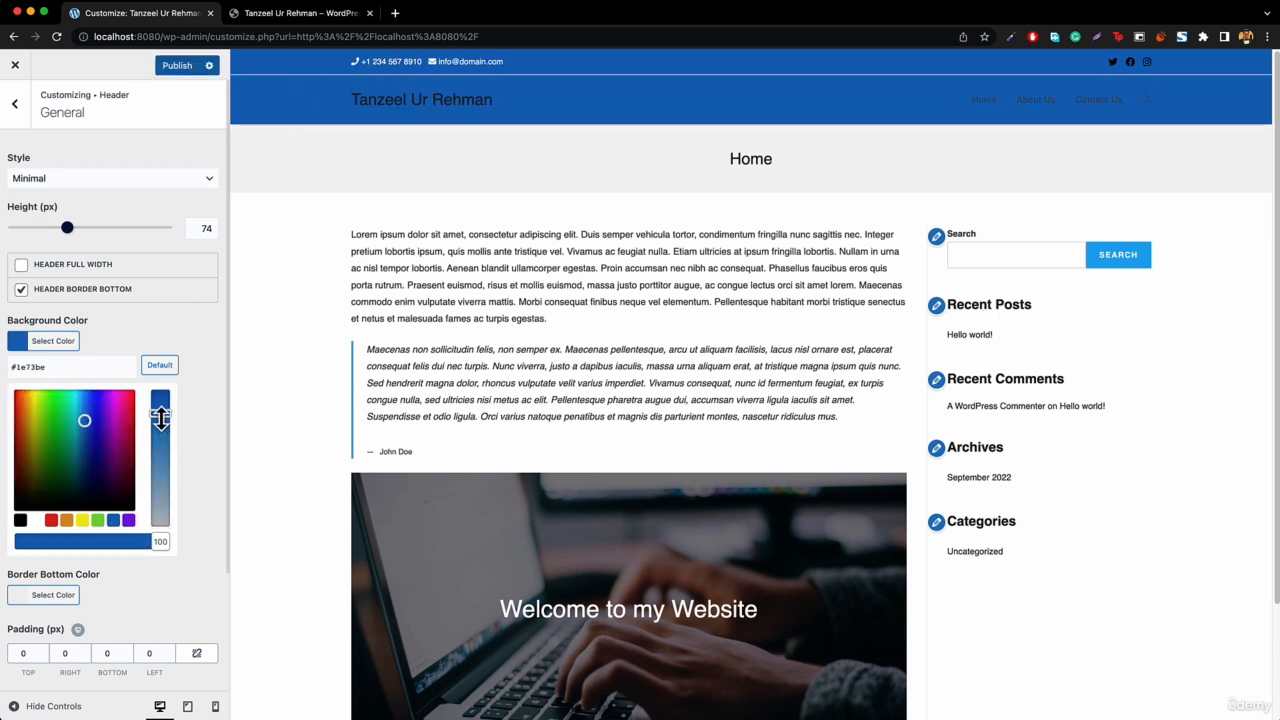
pyautogui.moveTo(161, 418); pyautogui.dragTo(162, 432)
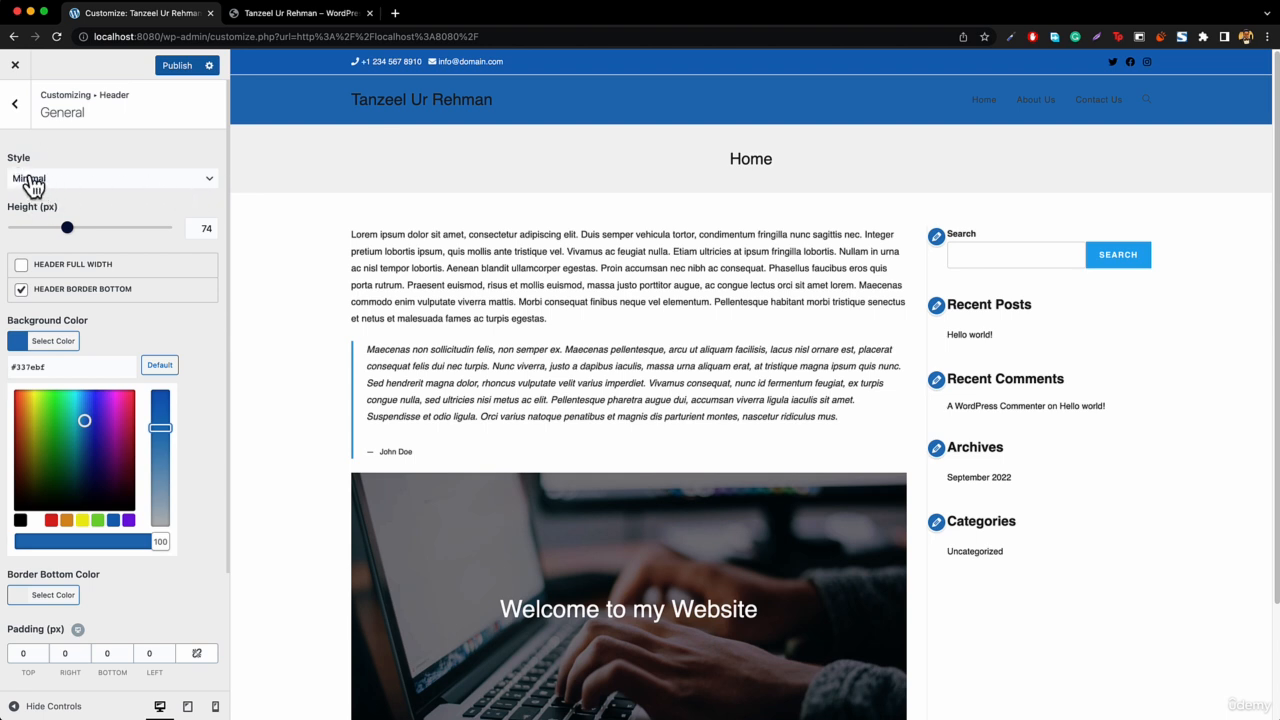
# Check the reference site's header and try the Transparent header style on the local site.
pyautogui.click(93, 185)
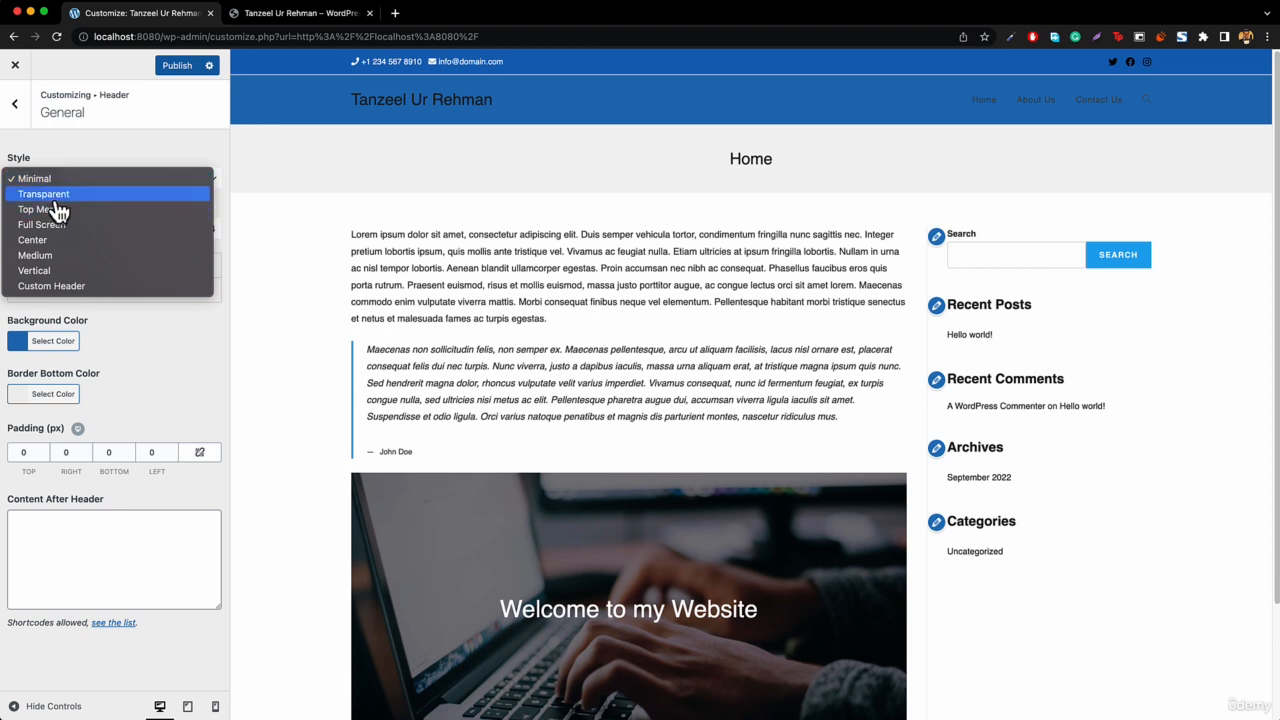
pyautogui.click(275, 15)
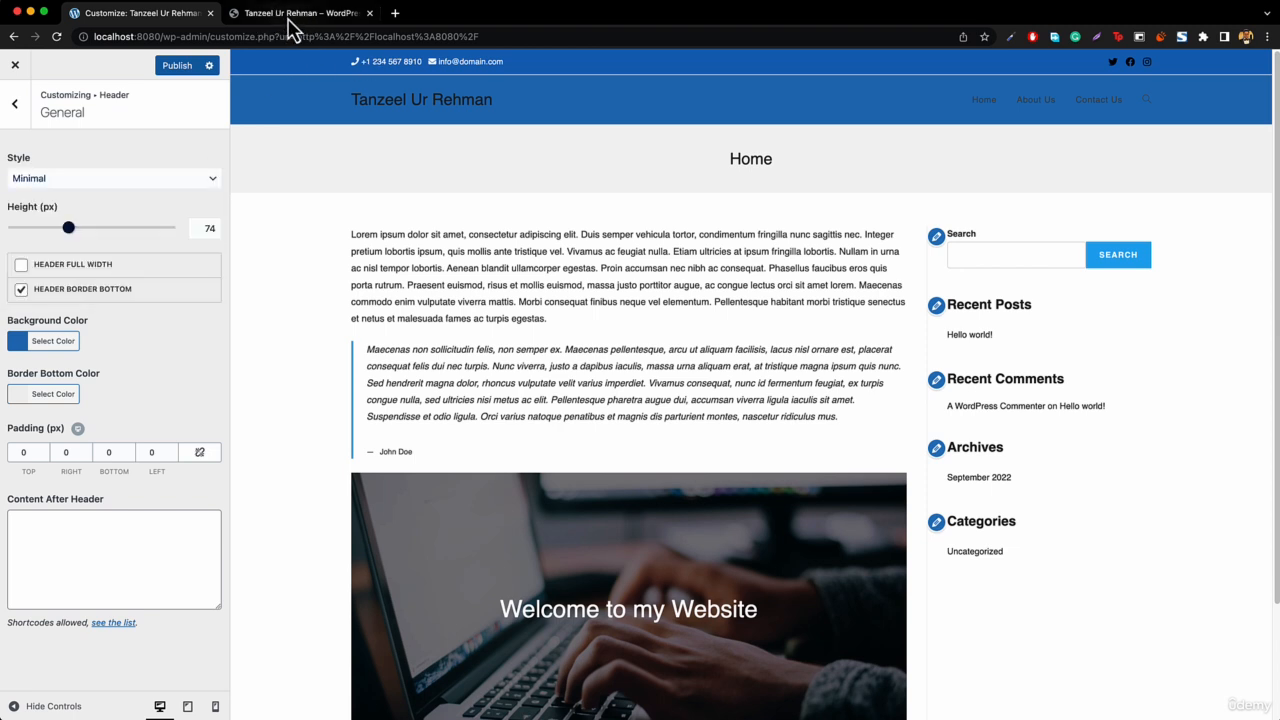
pyautogui.click(292, 16)
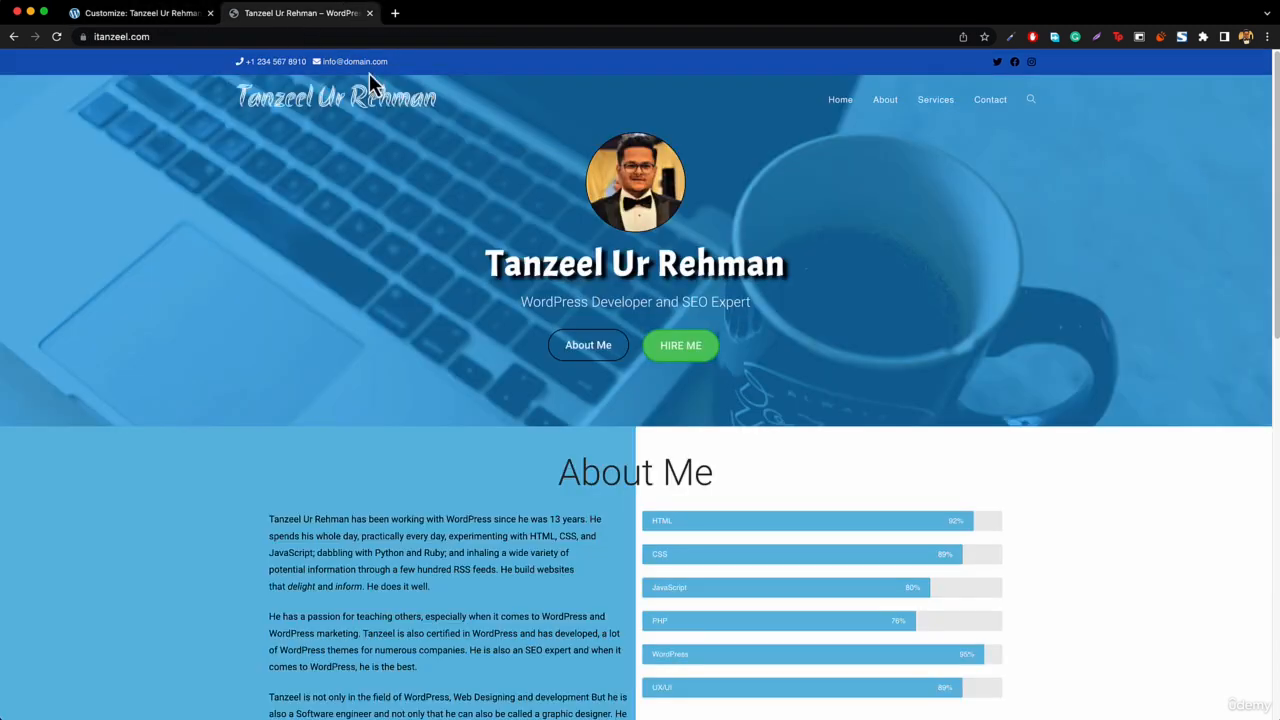
pyautogui.click(130, 14)
pyautogui.click(78, 184)
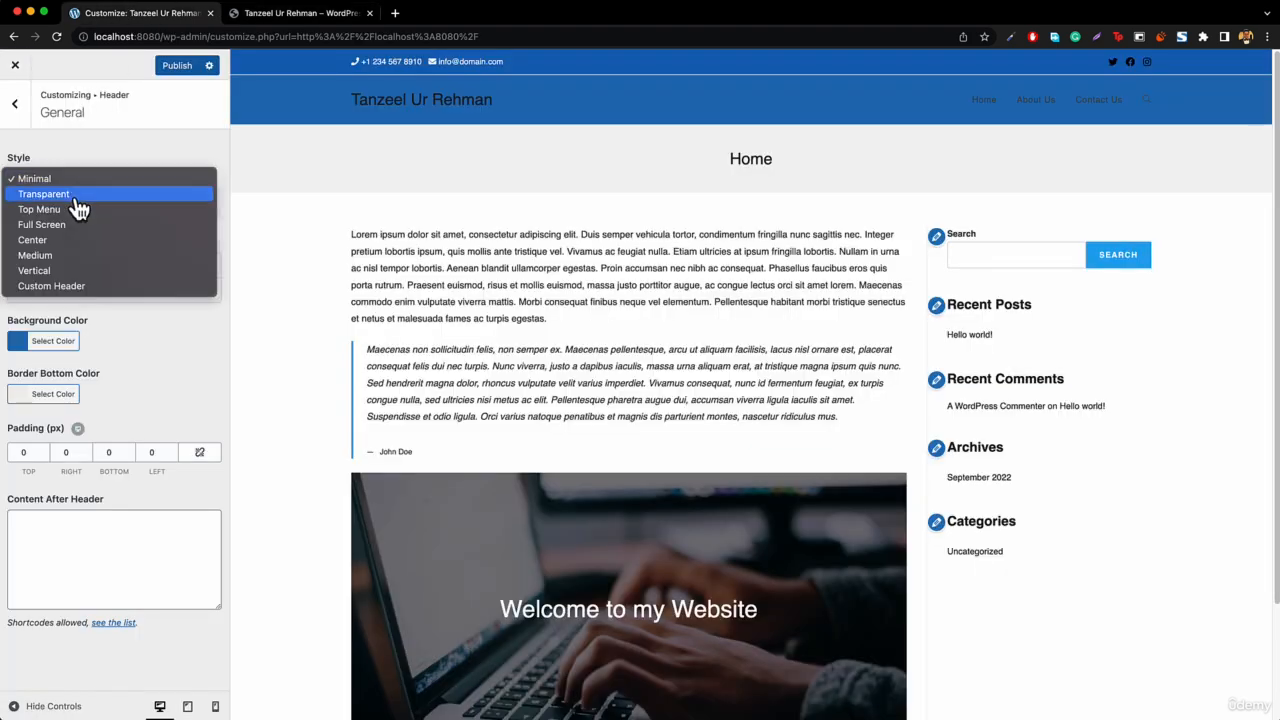
pyautogui.click(76, 199)
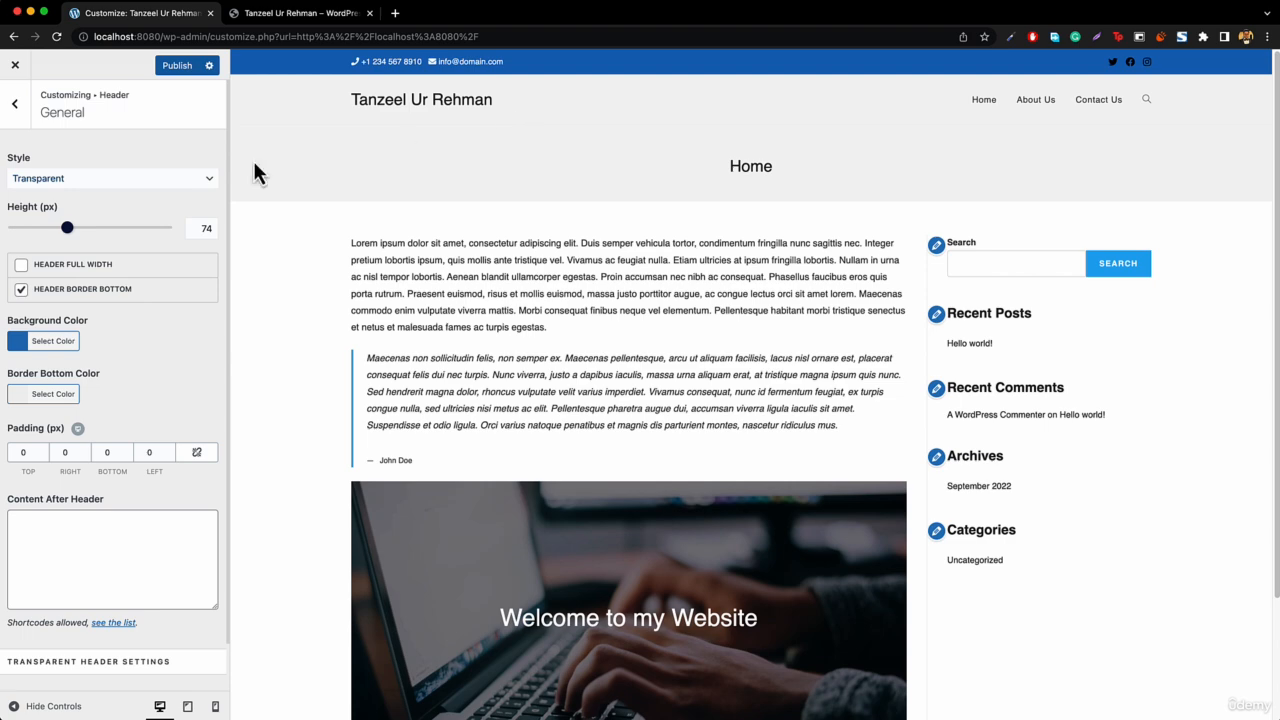
# Switch the header style back to Minimal.
pyautogui.click(147, 182)
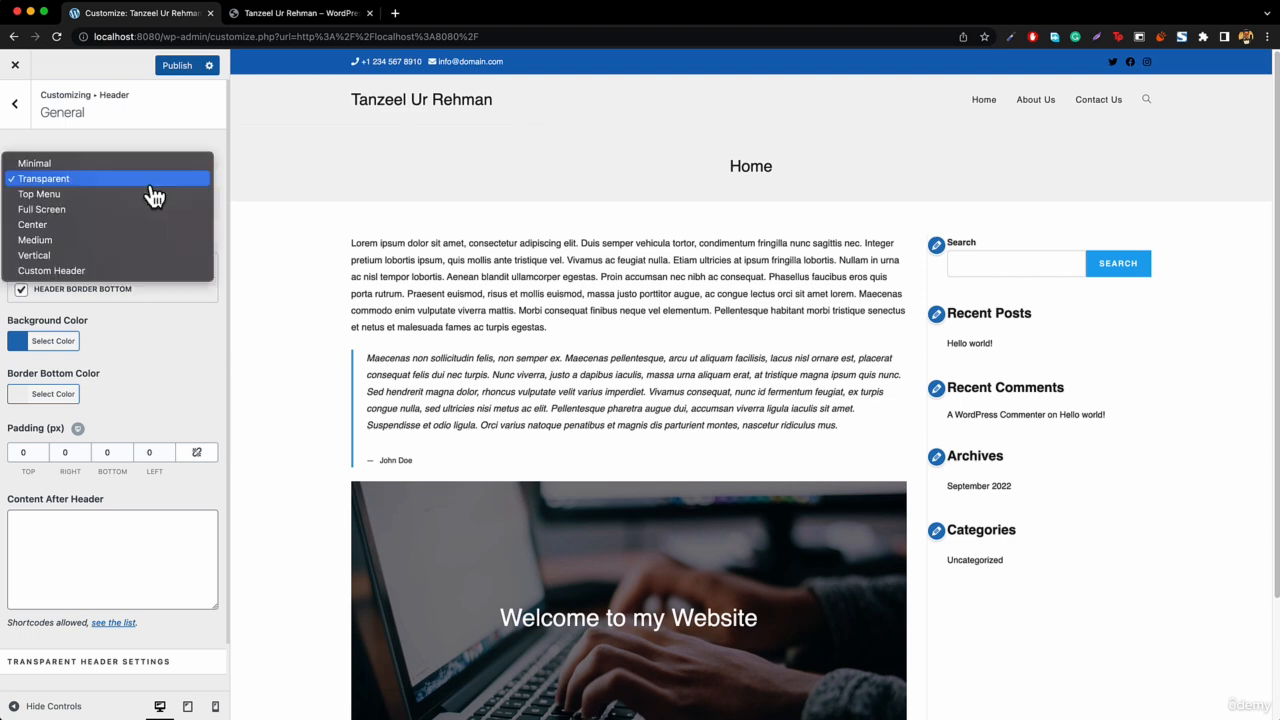
pyautogui.click(74, 165)
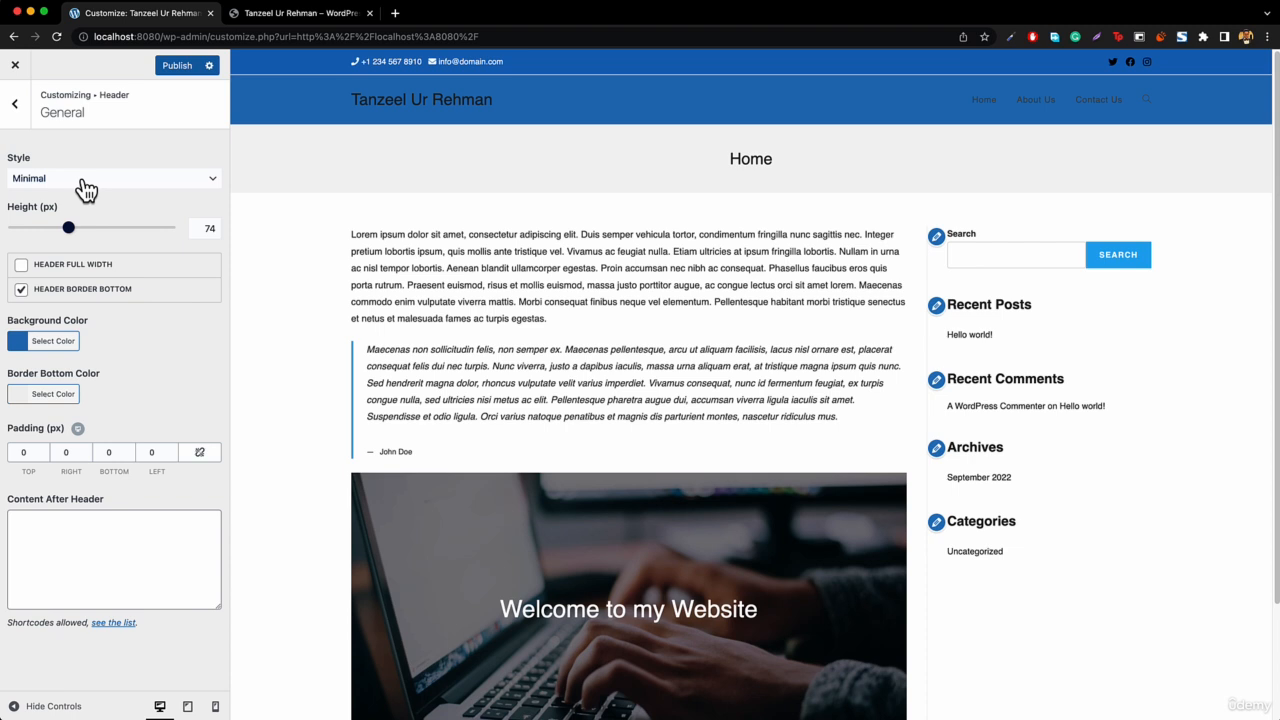
pyautogui.click(86, 190)
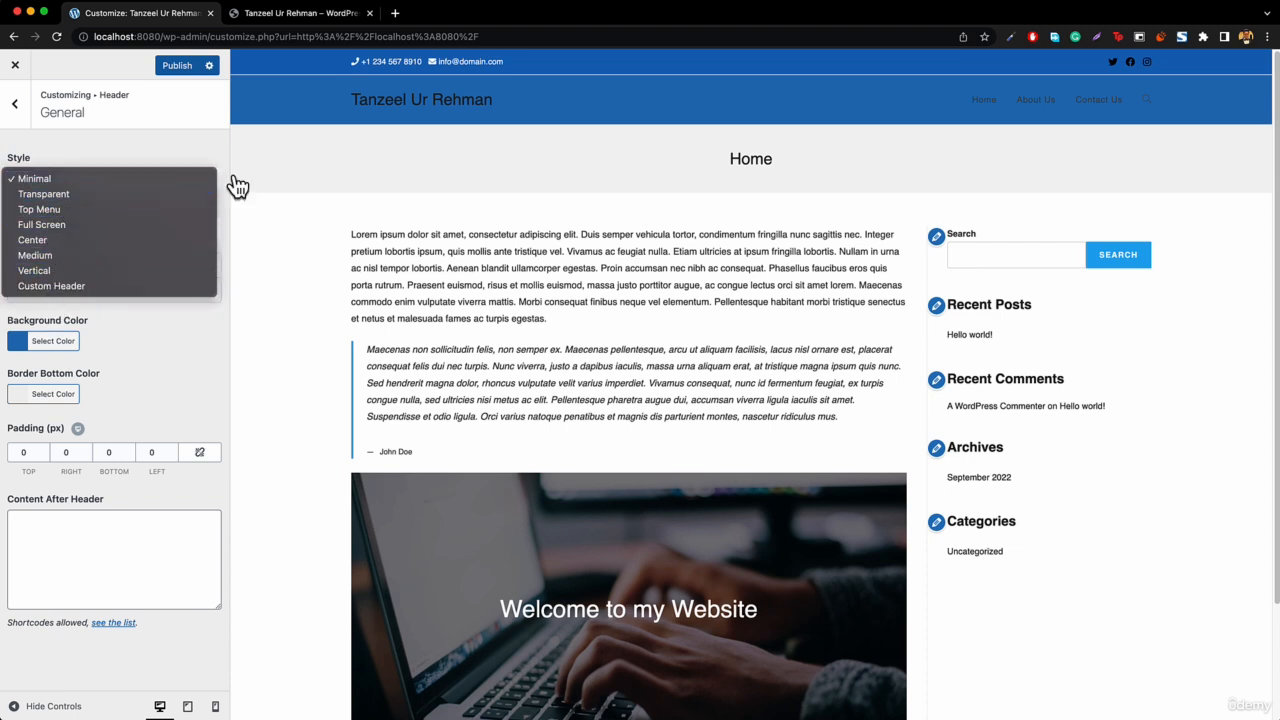
pyautogui.click(95, 177)
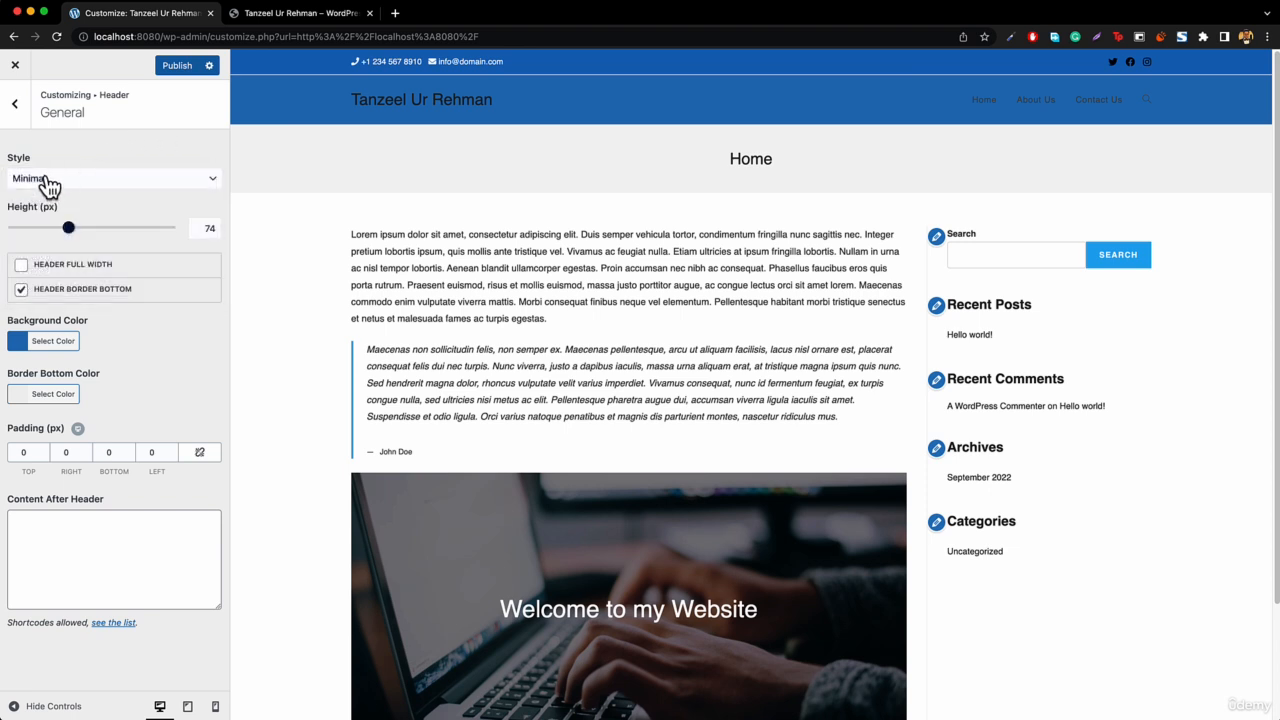
# Set the header menu's link color to white in the Menu settings' main styling.
pyautogui.click(17, 110)
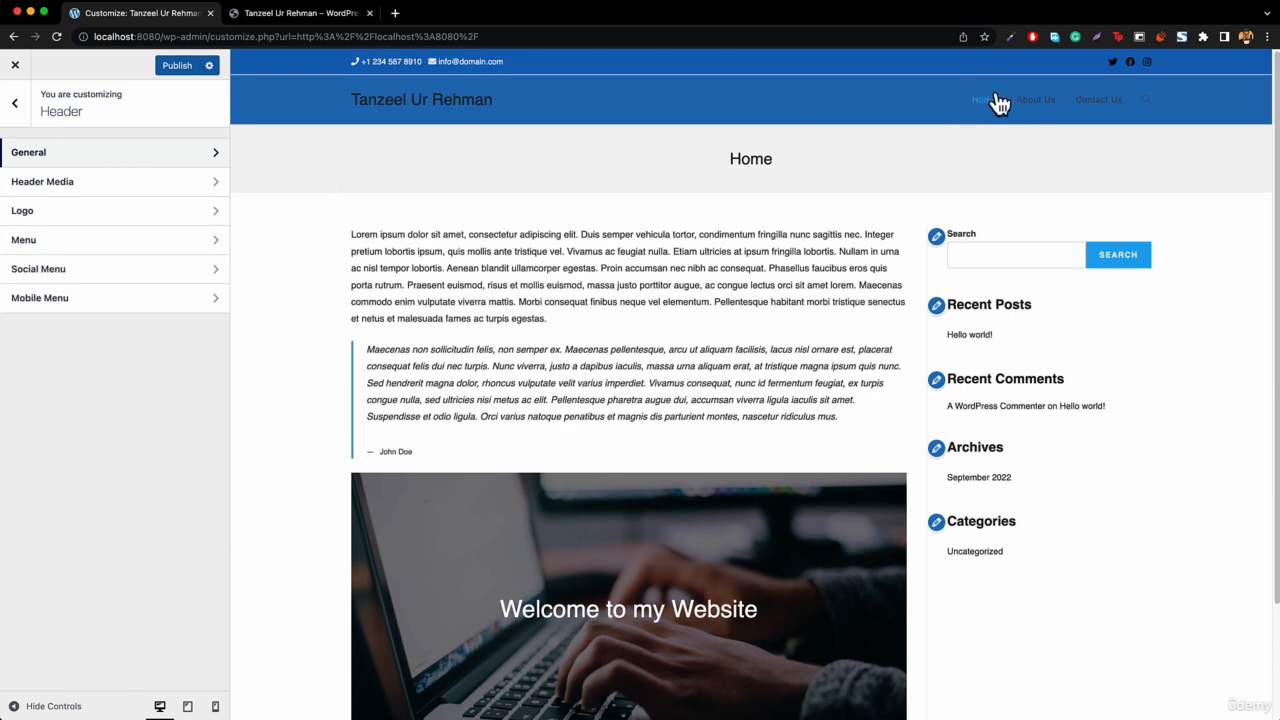
pyautogui.click(54, 257)
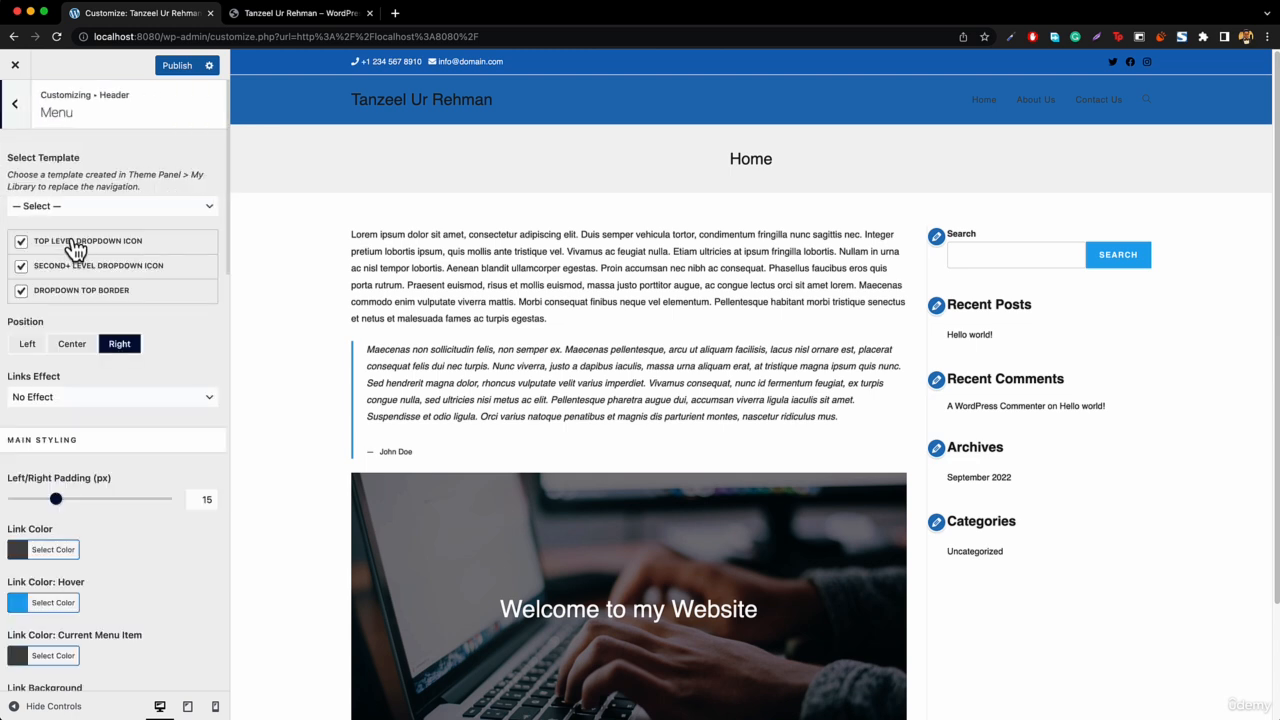
pyautogui.scroll(-3, 139, 295)
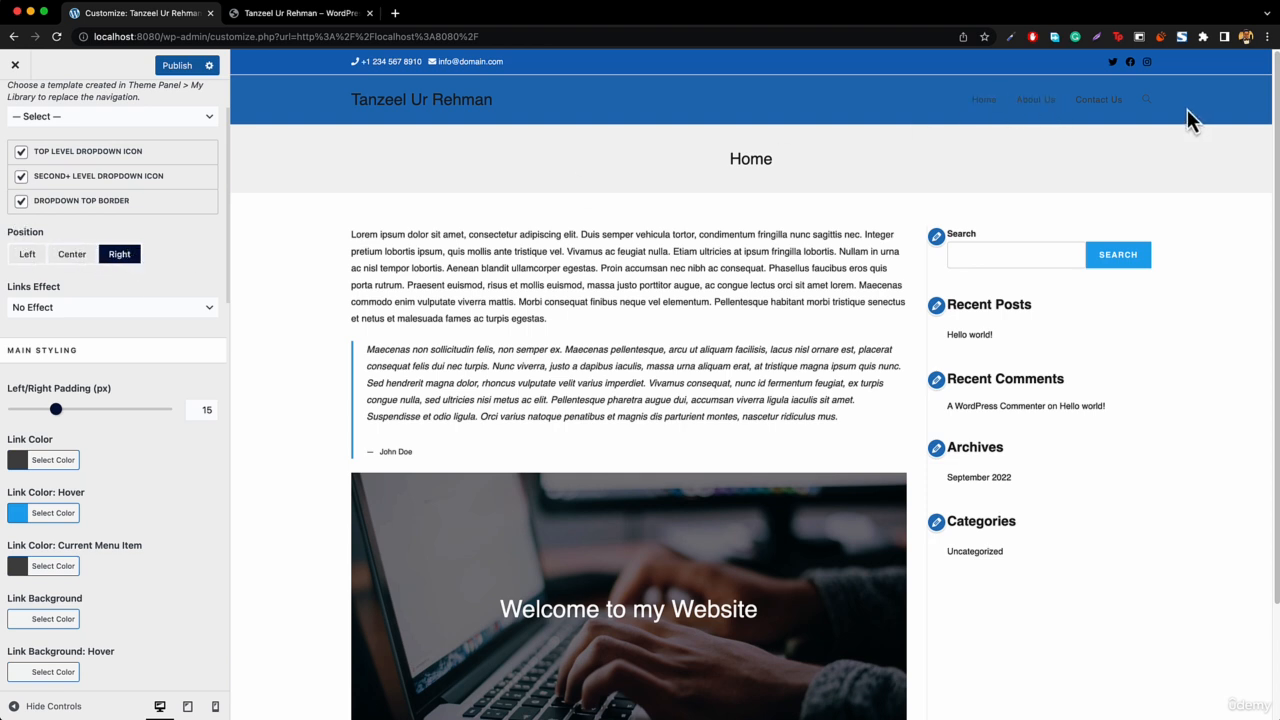
pyautogui.scroll(-3, 110, 416)
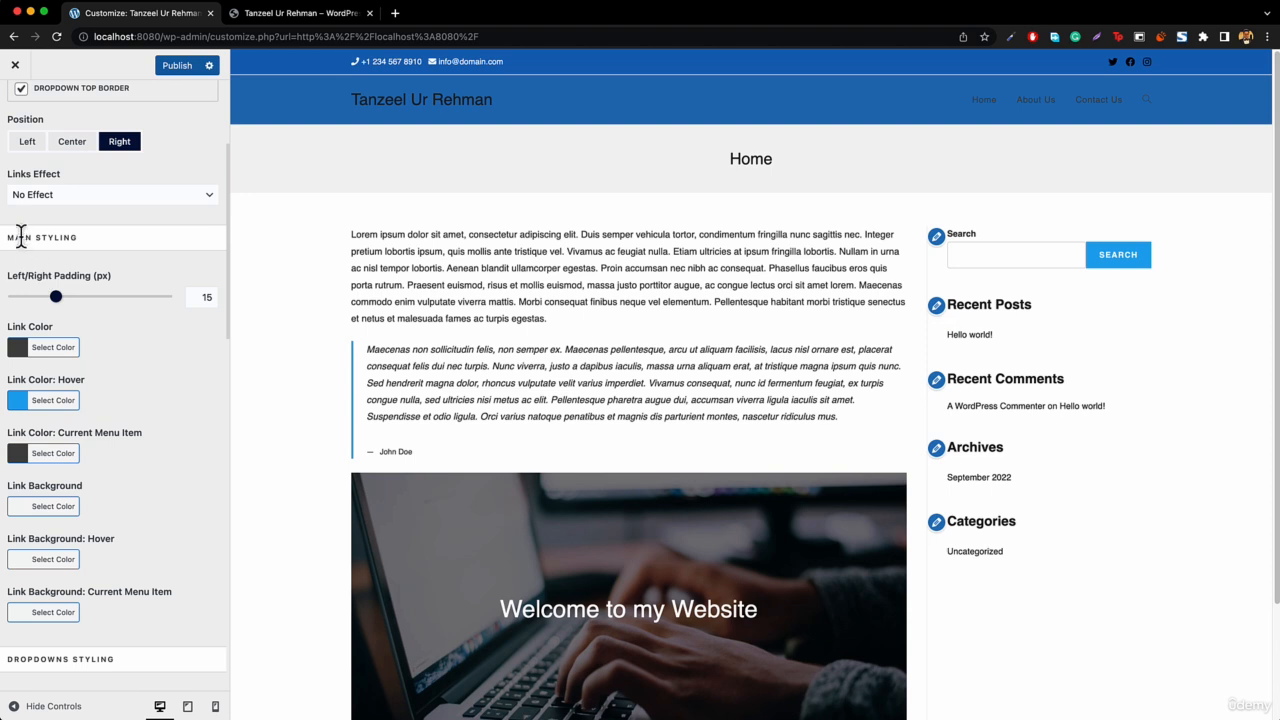
pyautogui.click(45, 350)
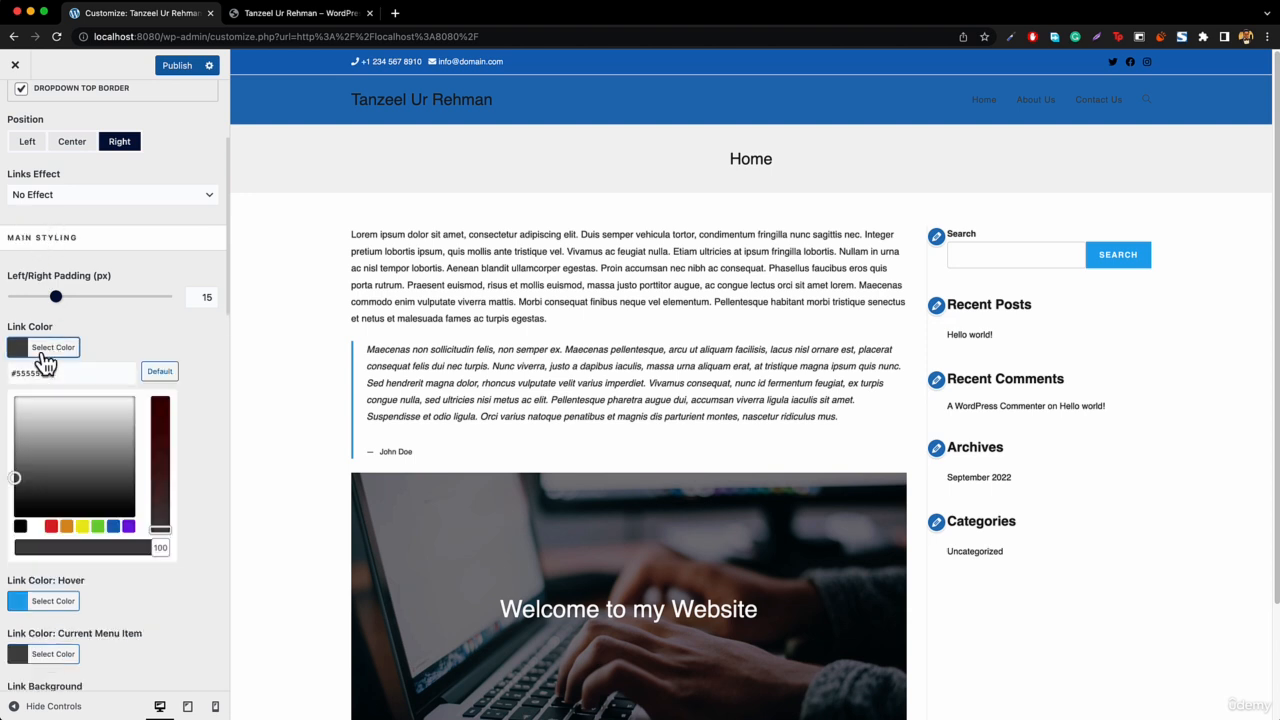
pyautogui.click(35, 526)
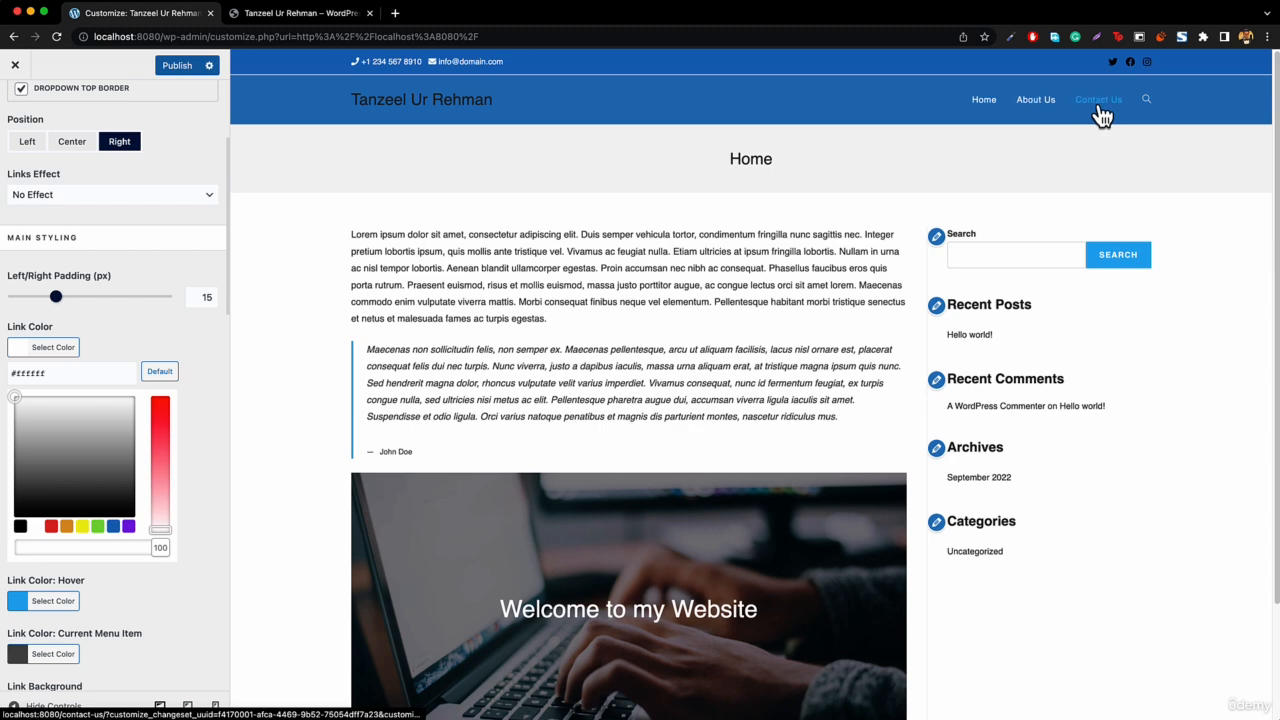
pyautogui.click(40, 350)
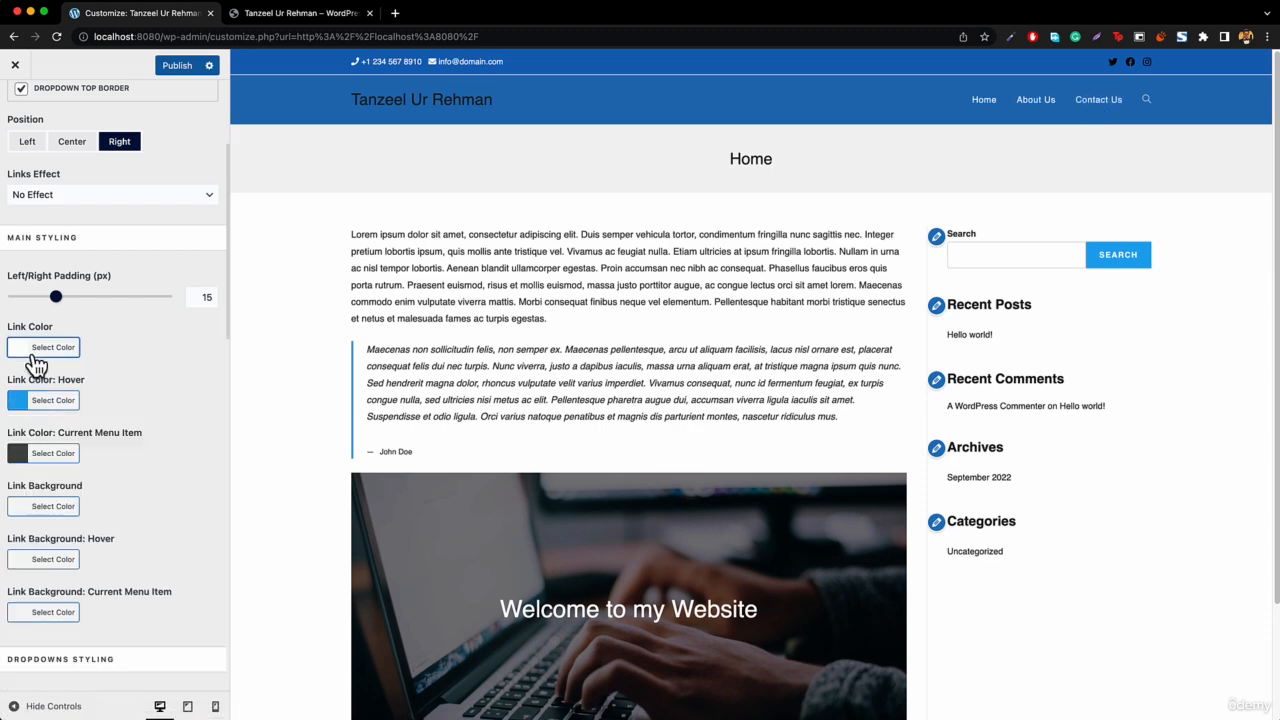
# Check the menu hover look on the reference site and set the local menu's link hover color to black (#000000).
pyautogui.click(280, 16)
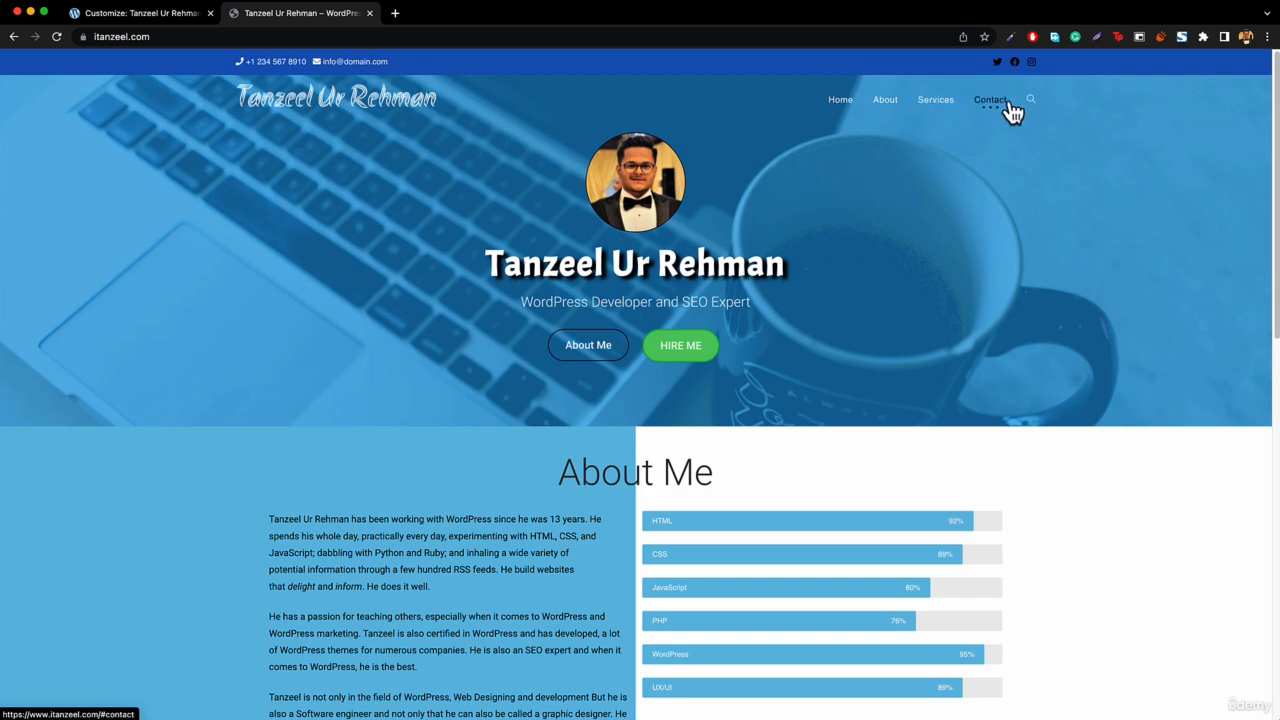
pyautogui.click(150, 14)
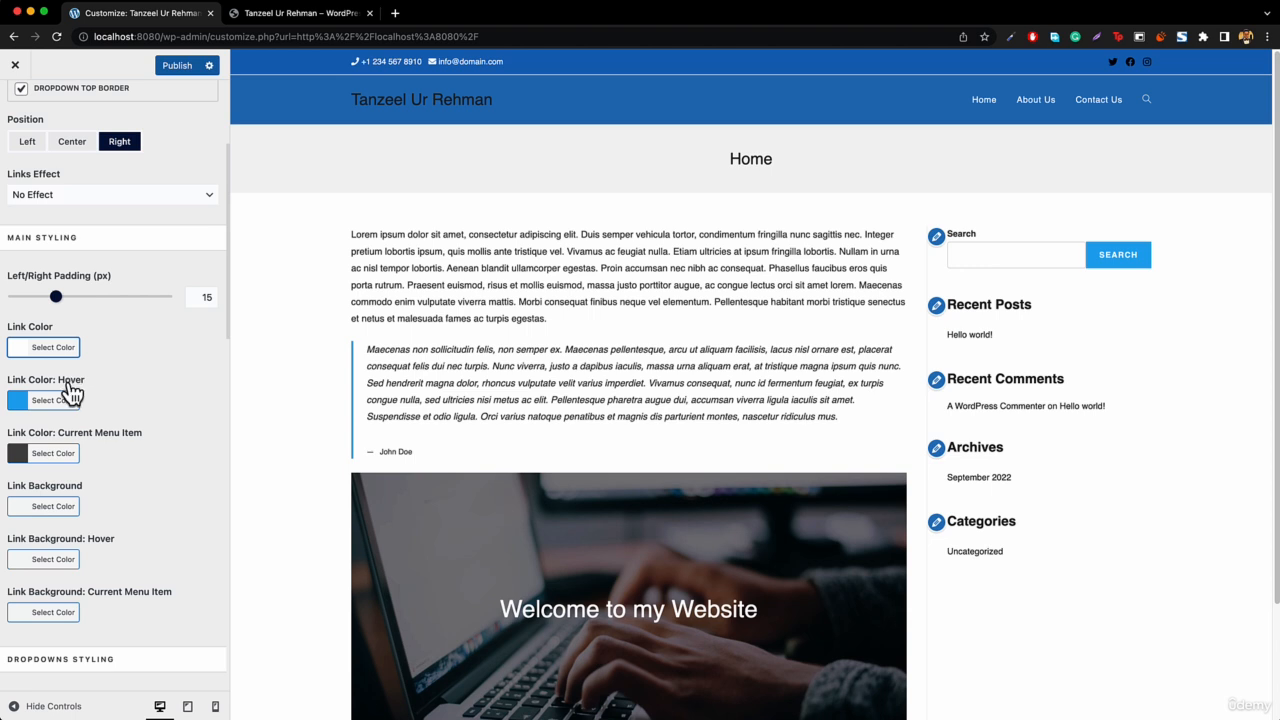
pyautogui.click(50, 405)
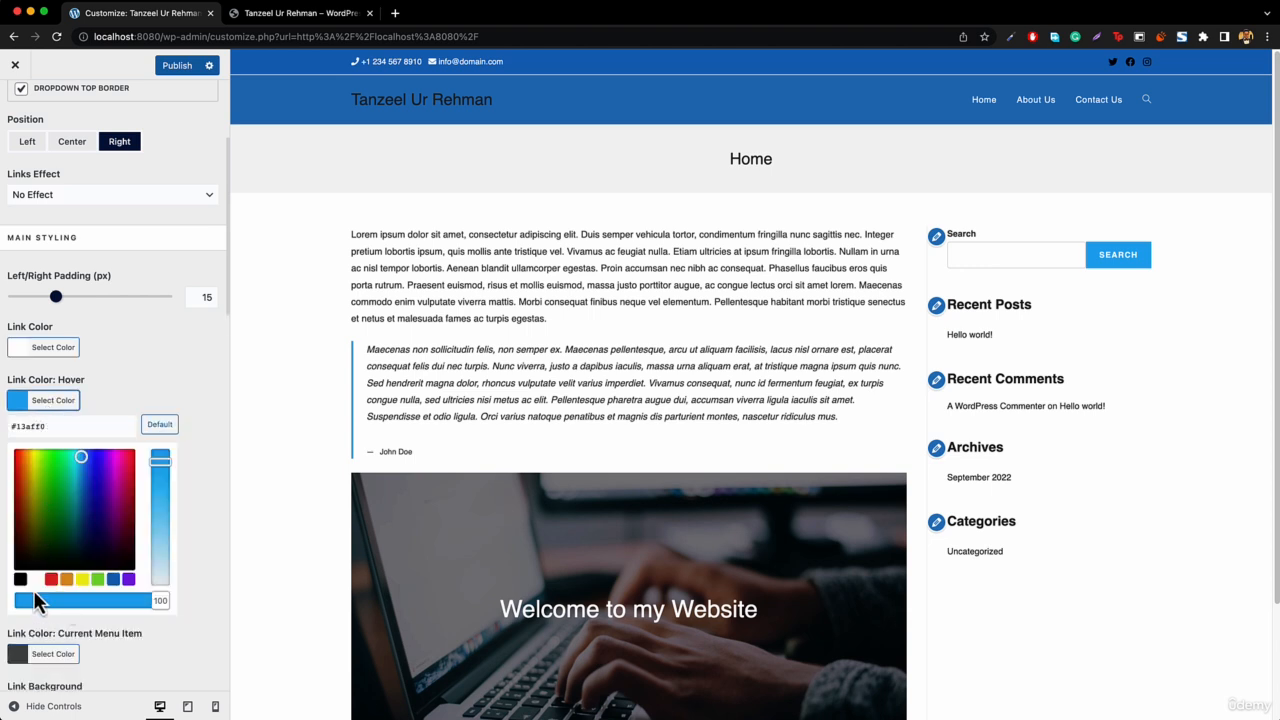
pyautogui.click(21, 582)
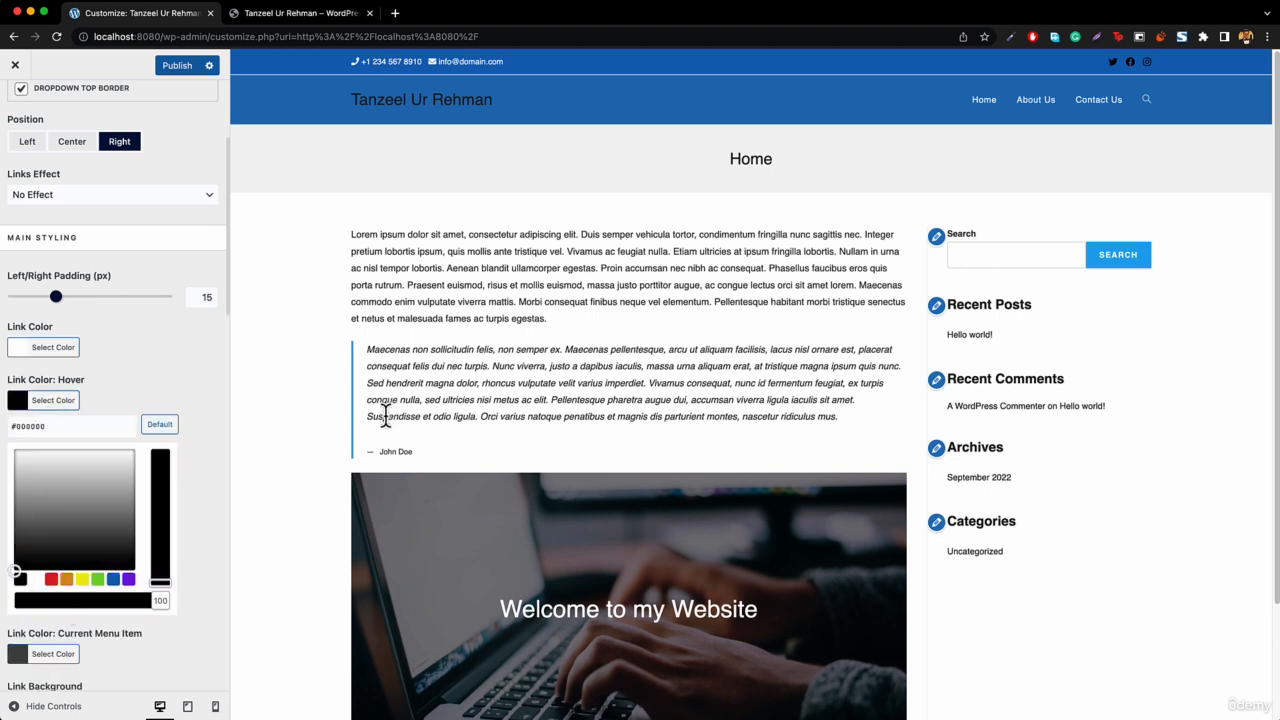
pyautogui.click(64, 410)
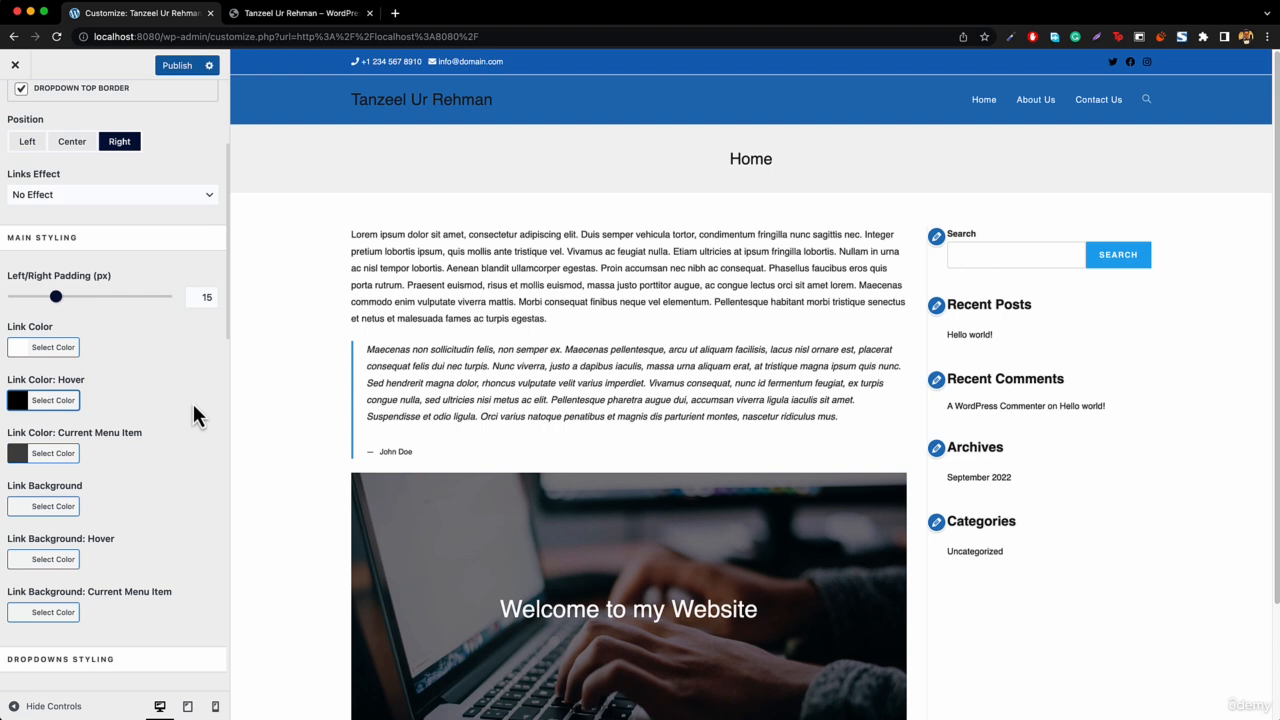
# Try a red background for hovered links in the header menu's main styling.
pyautogui.click(42, 574)
pyautogui.scroll(-5, 111, 534)
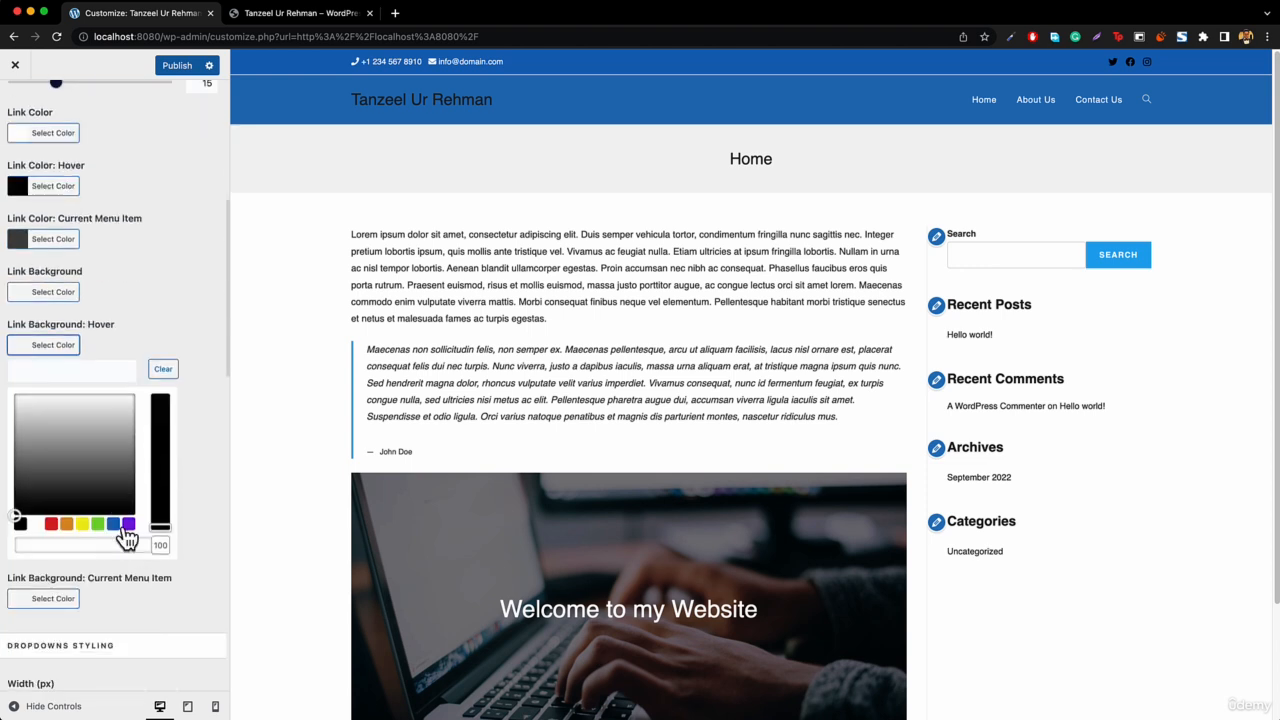
pyautogui.click(53, 527)
pyautogui.click(60, 347)
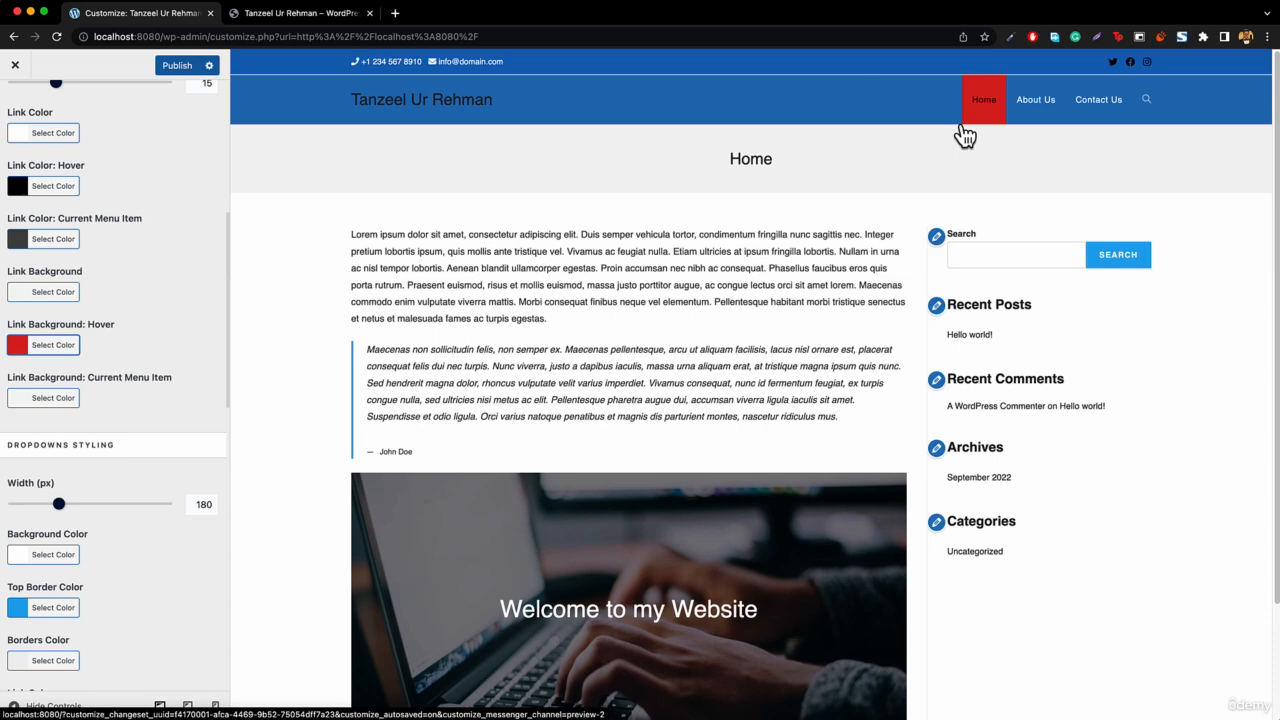
# Review the reference site's homepage from header to footer, and return to the local customizer.
pyautogui.click(312, 18)
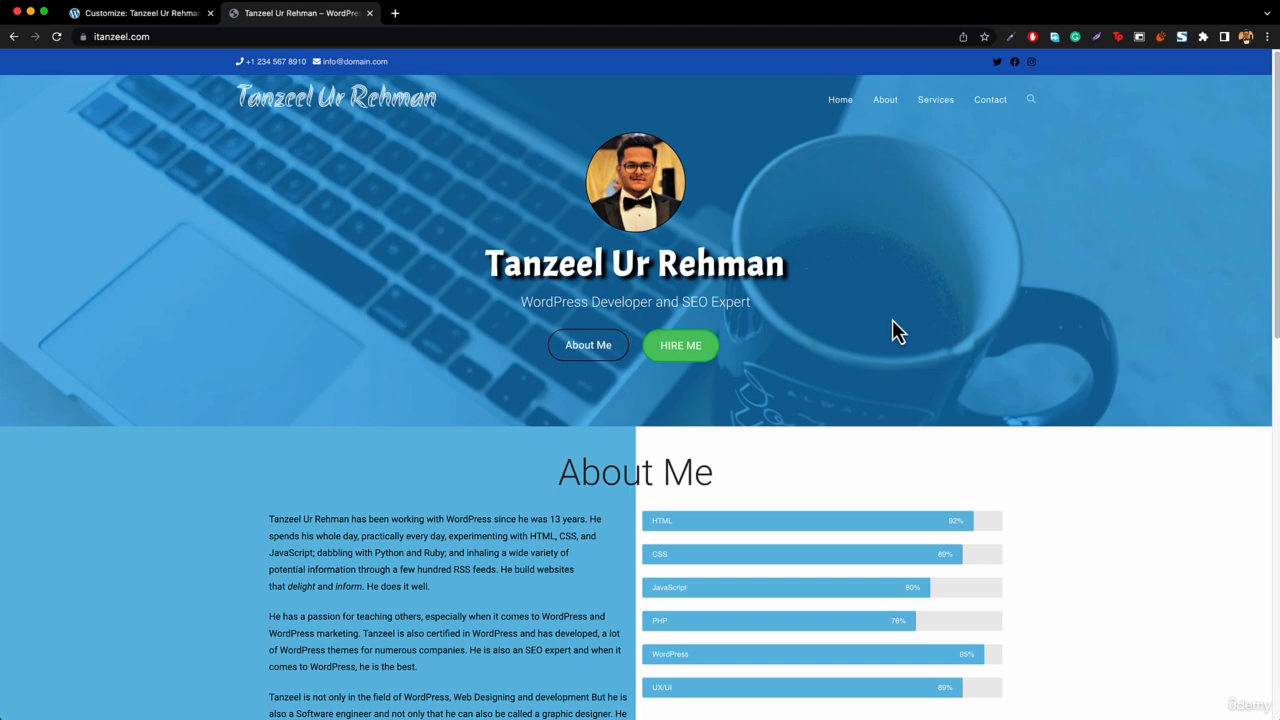
pyautogui.scroll(-5, 892, 332)
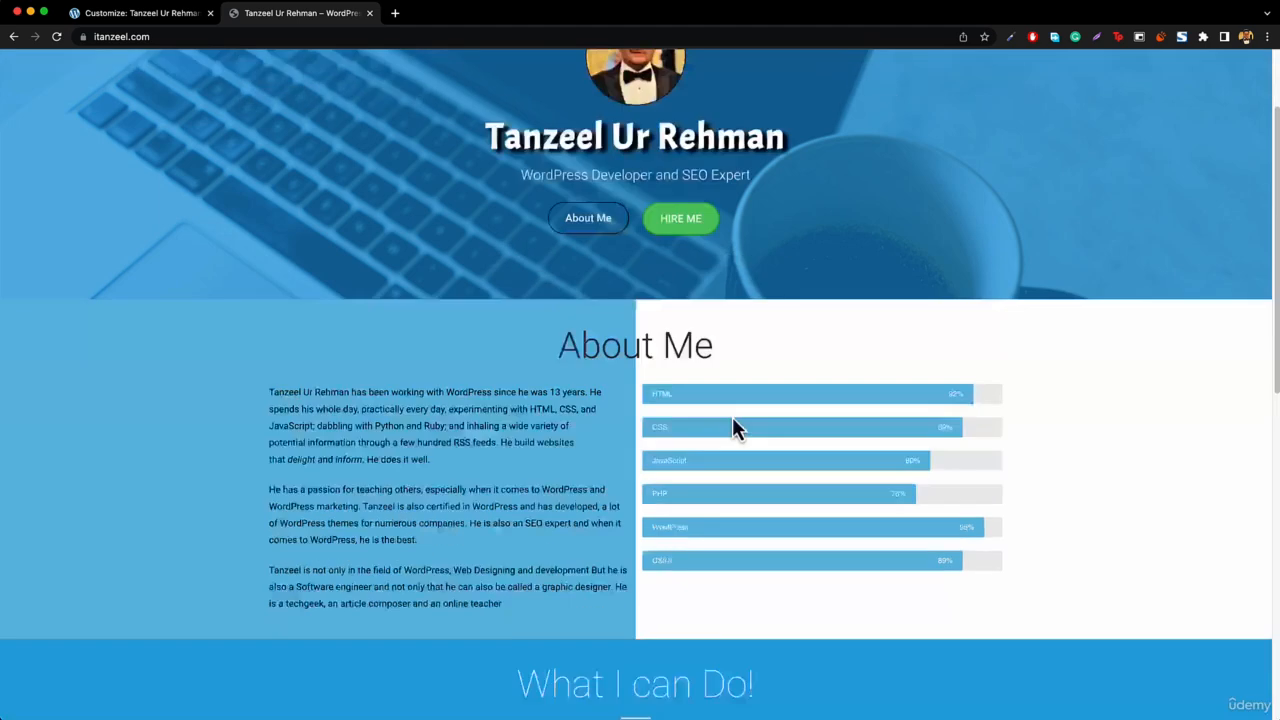
pyautogui.scroll(-7, 643, 385)
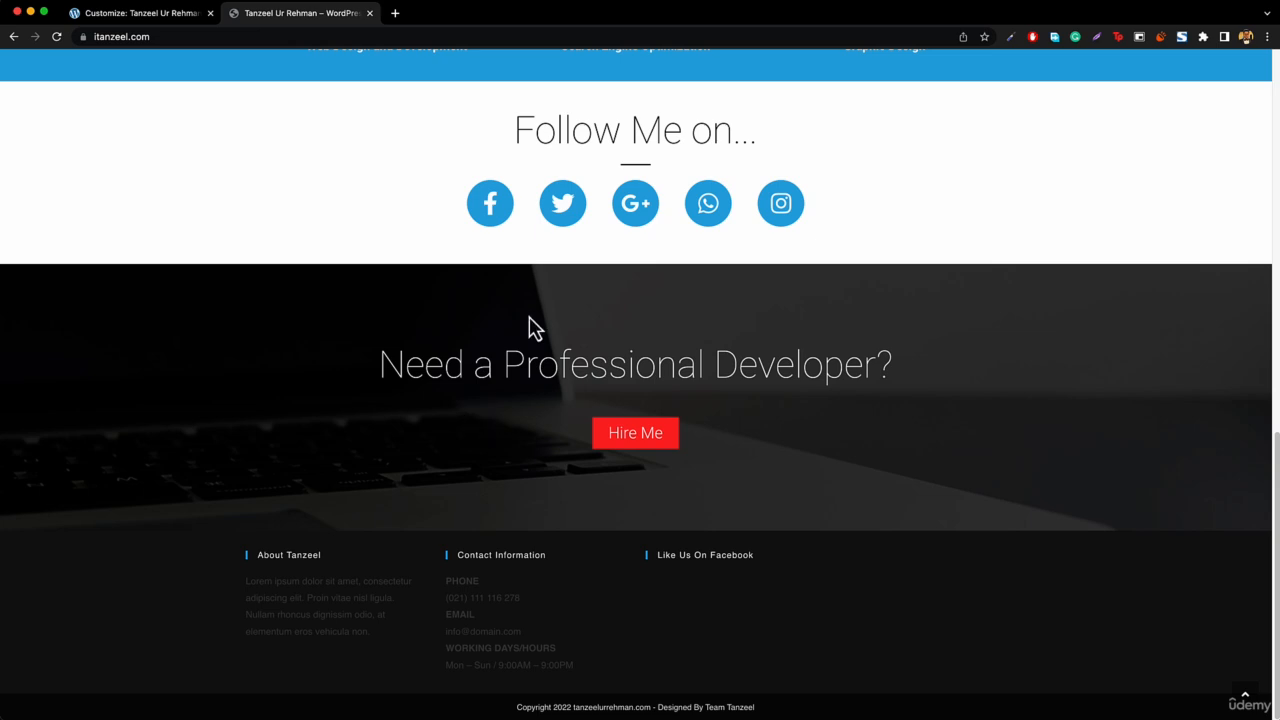
pyautogui.scroll(20, 529, 328)
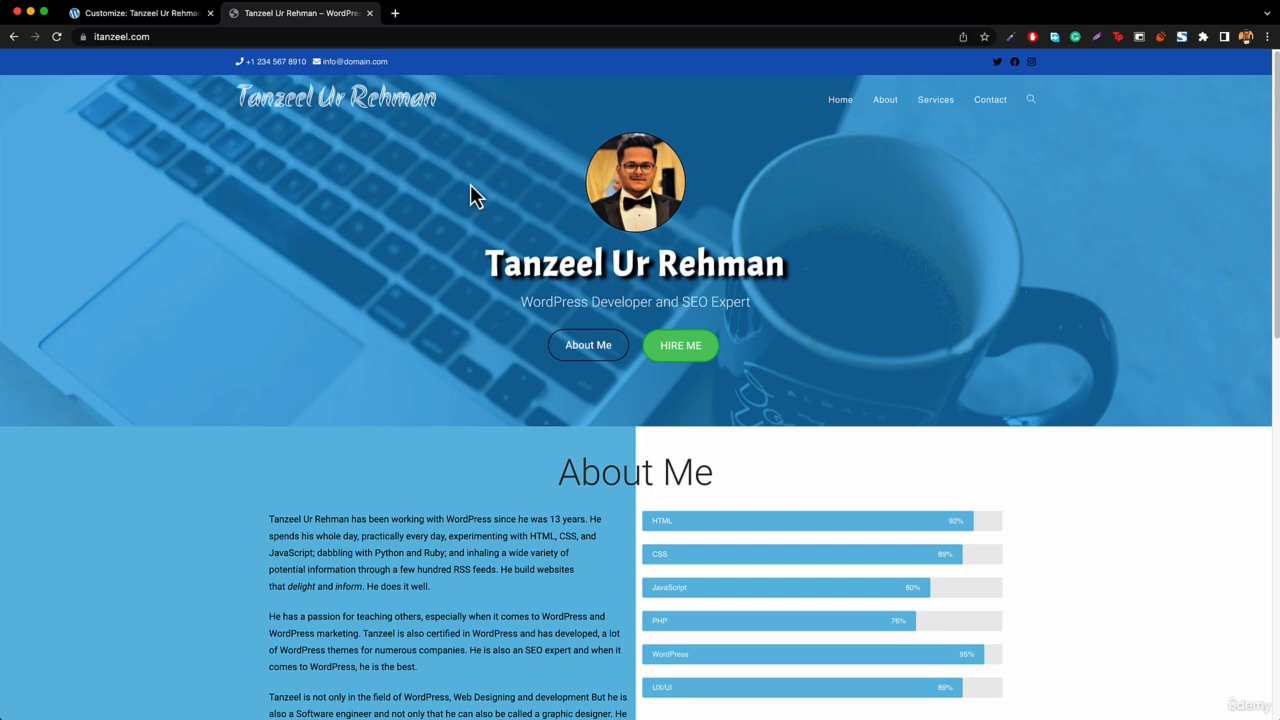
pyautogui.click(172, 18)
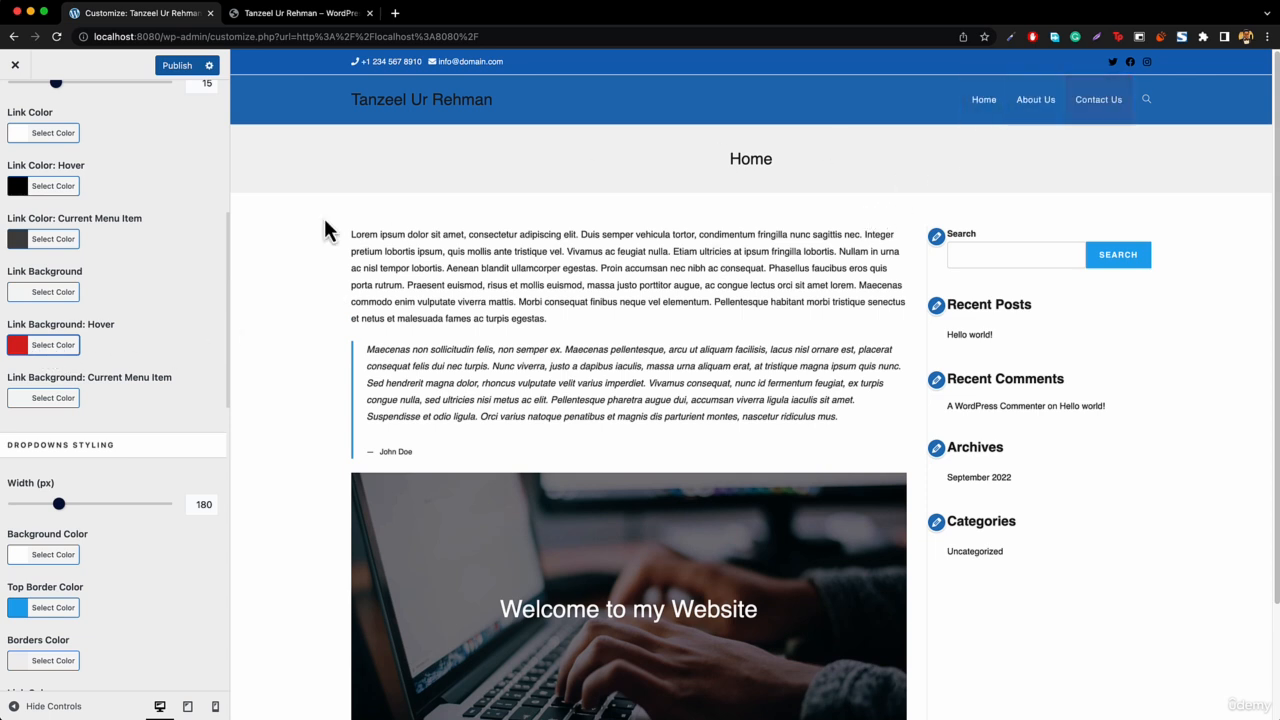
# Clear the red hover background color from the header menu's links.
pyautogui.click(52, 347)
pyautogui.click(163, 369)
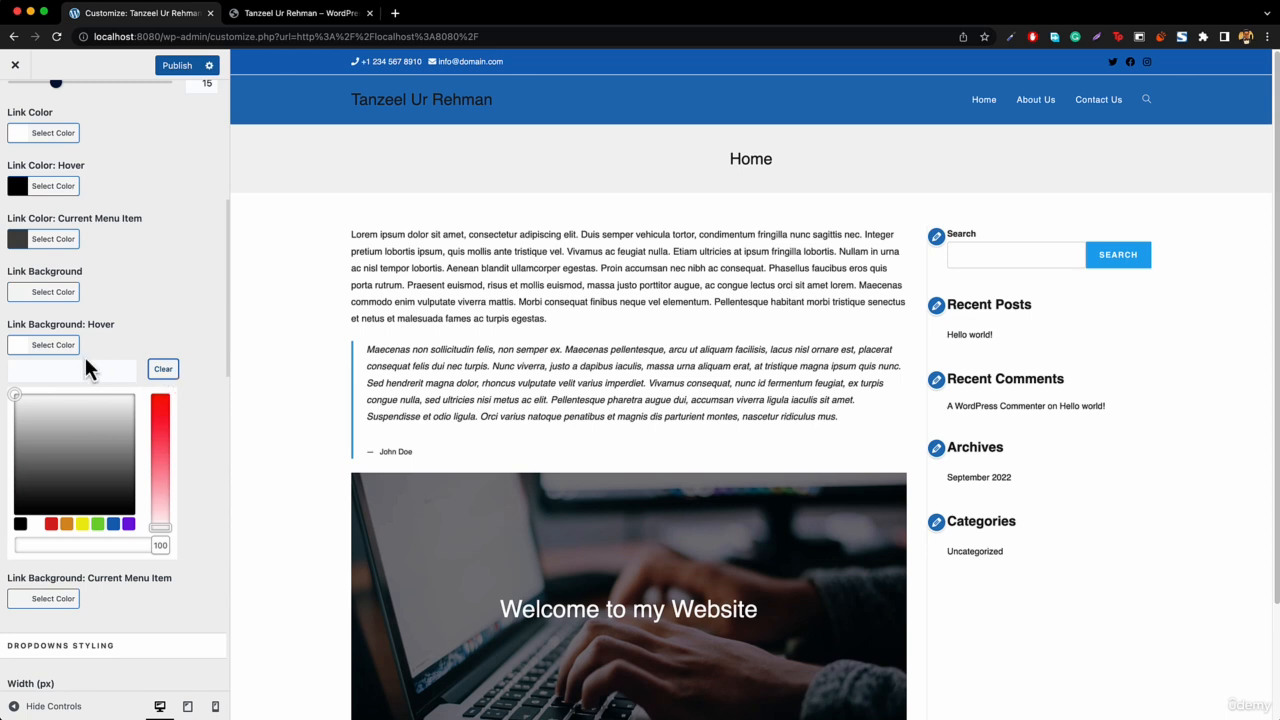
pyautogui.click(42, 350)
# Apply the Underline From Left links effect to the header menu and set its effect color to black (#000000).
pyautogui.scroll(5, 130, 334)
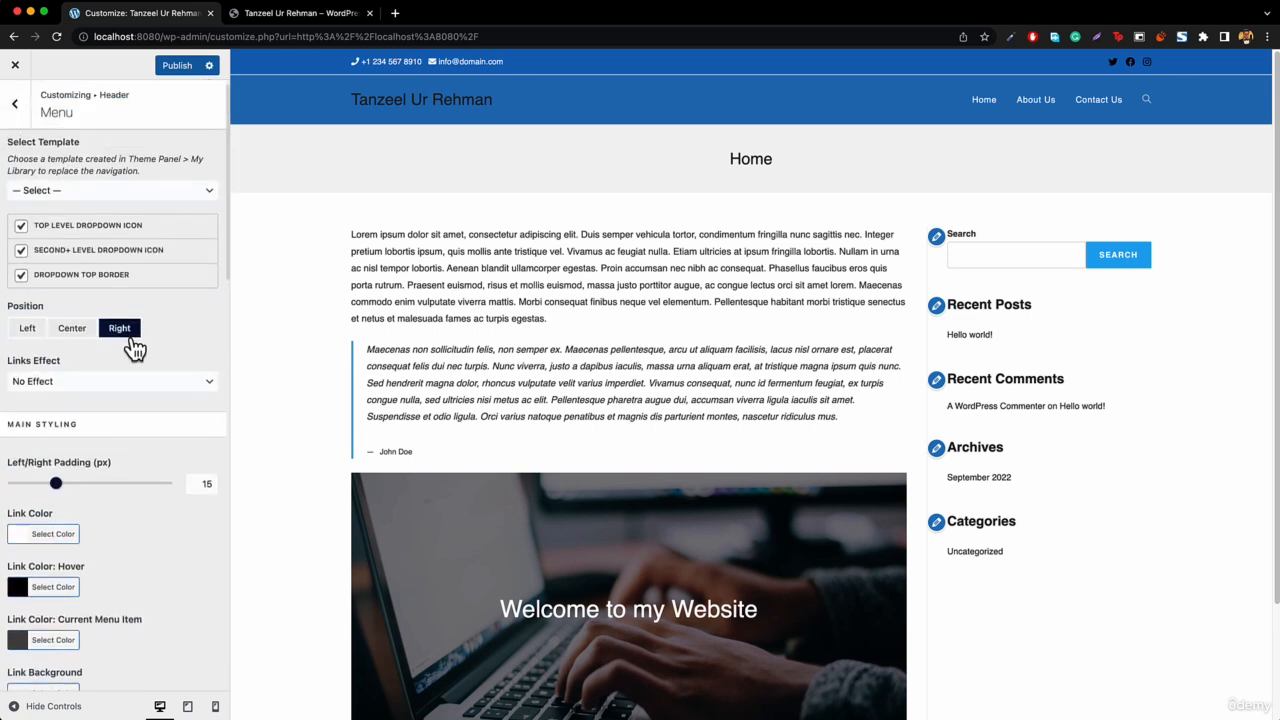
pyautogui.scroll(1, 40, 445)
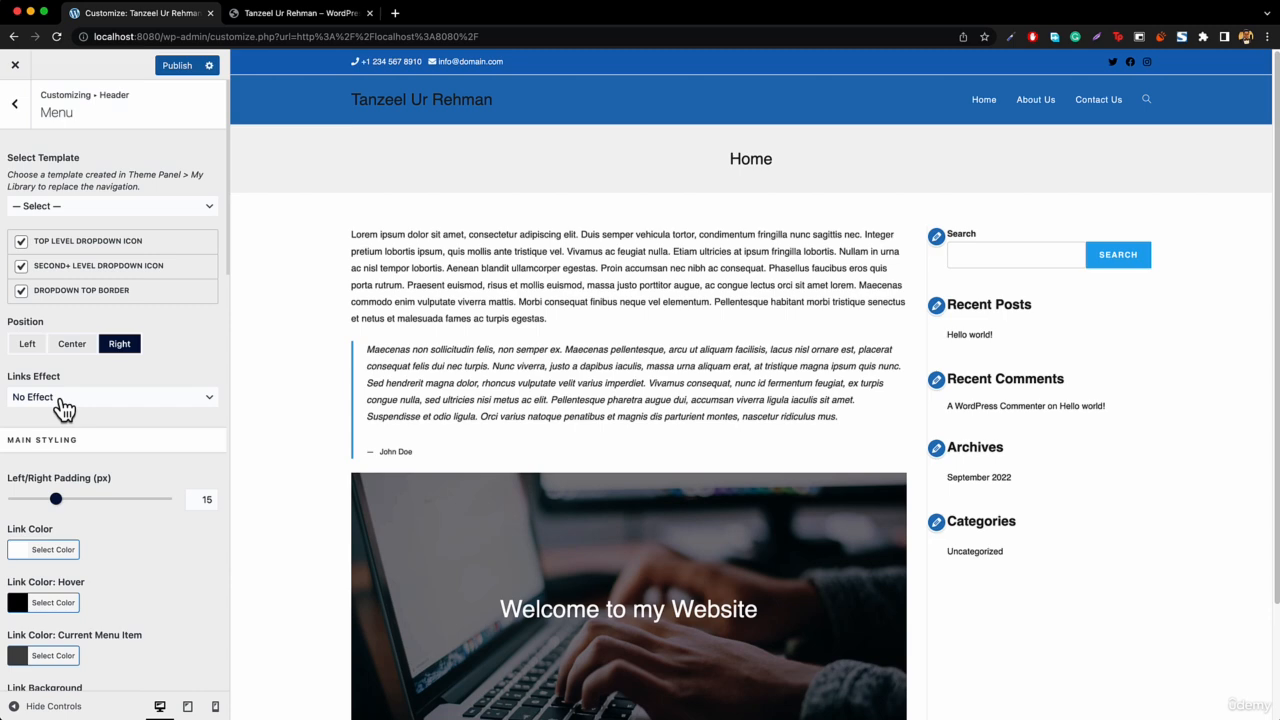
pyautogui.click(62, 402)
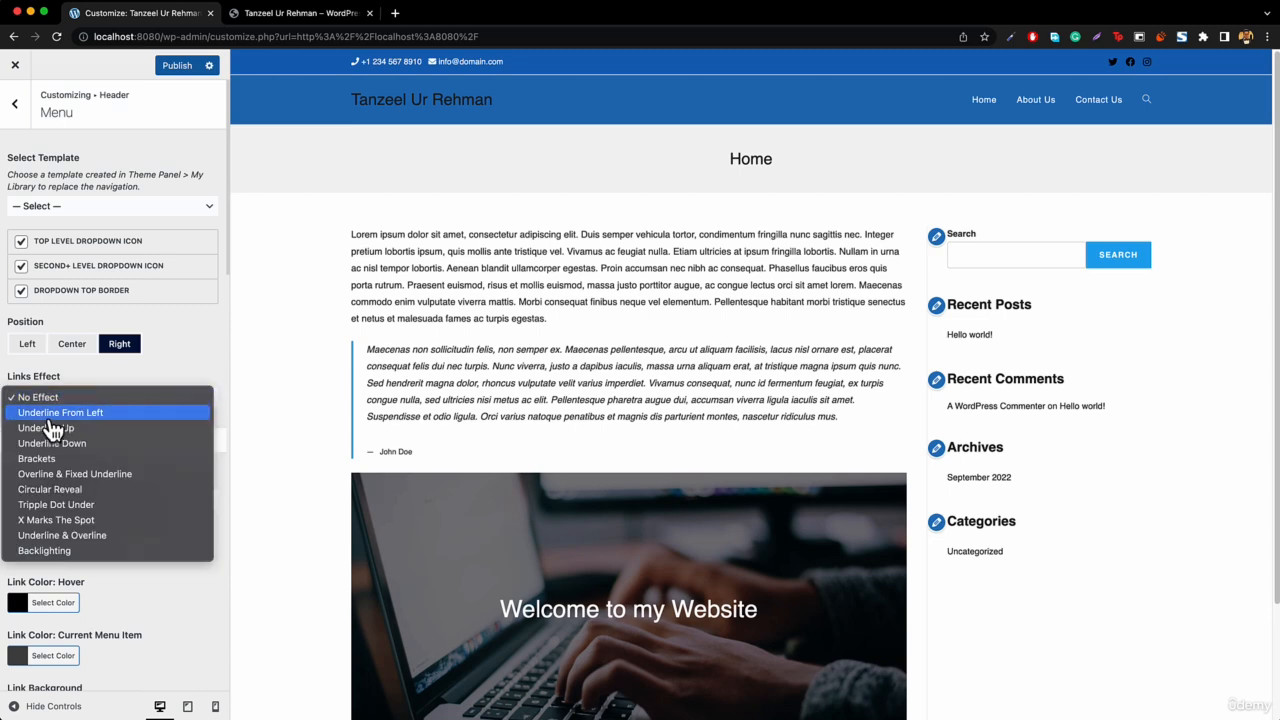
pyautogui.click(50, 414)
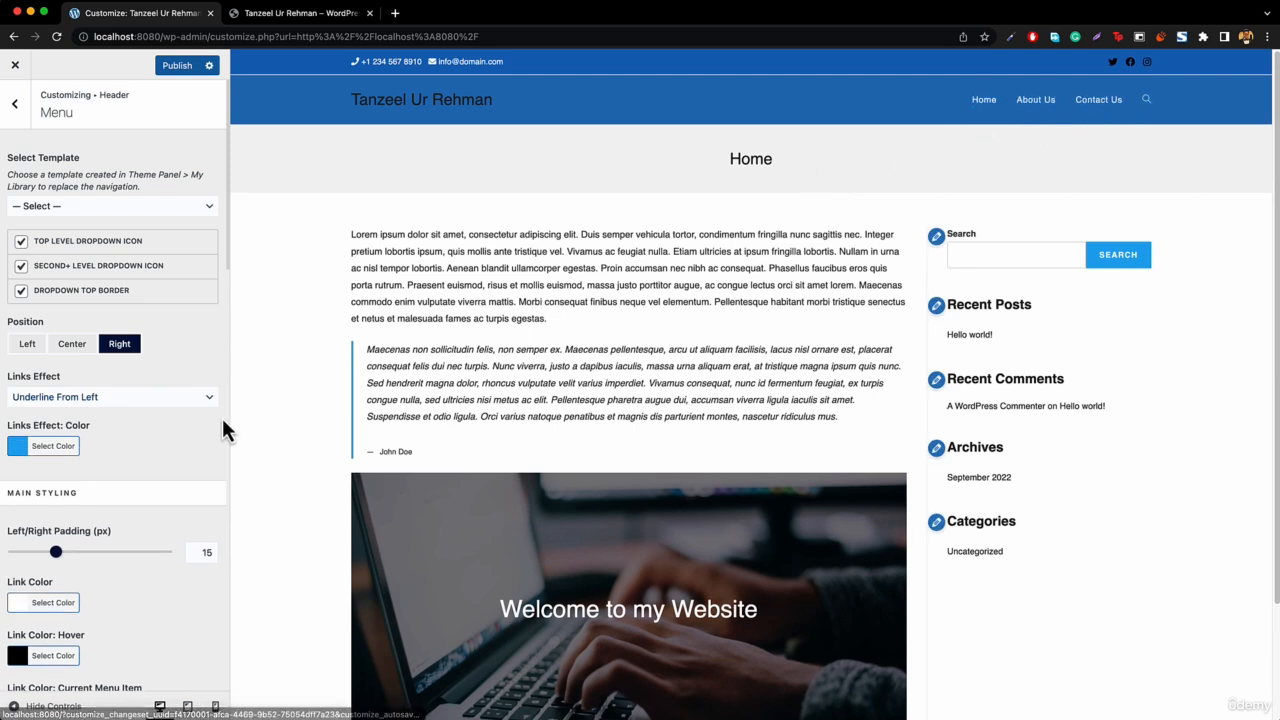
pyautogui.click(38, 452)
pyautogui.click(21, 626)
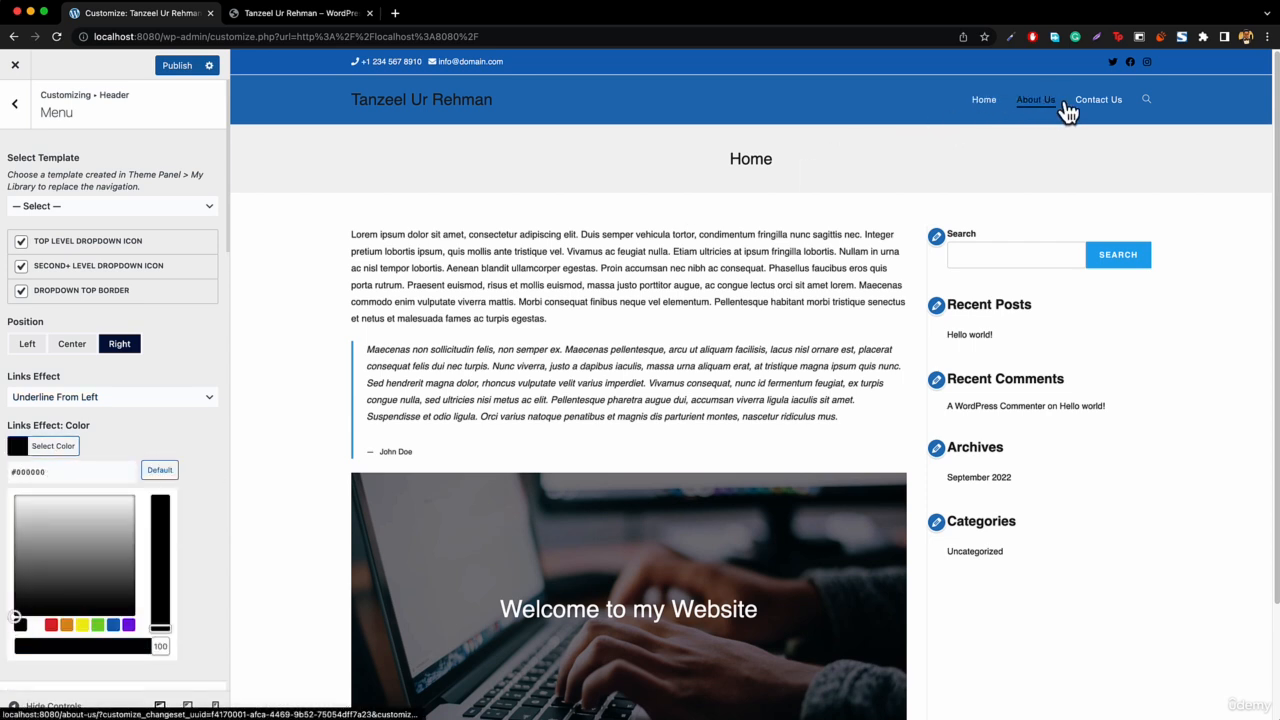
# Change the menu's links effect to Tripple Dot Under and compare it with the reference site's menu hover.
pyautogui.click(113, 412)
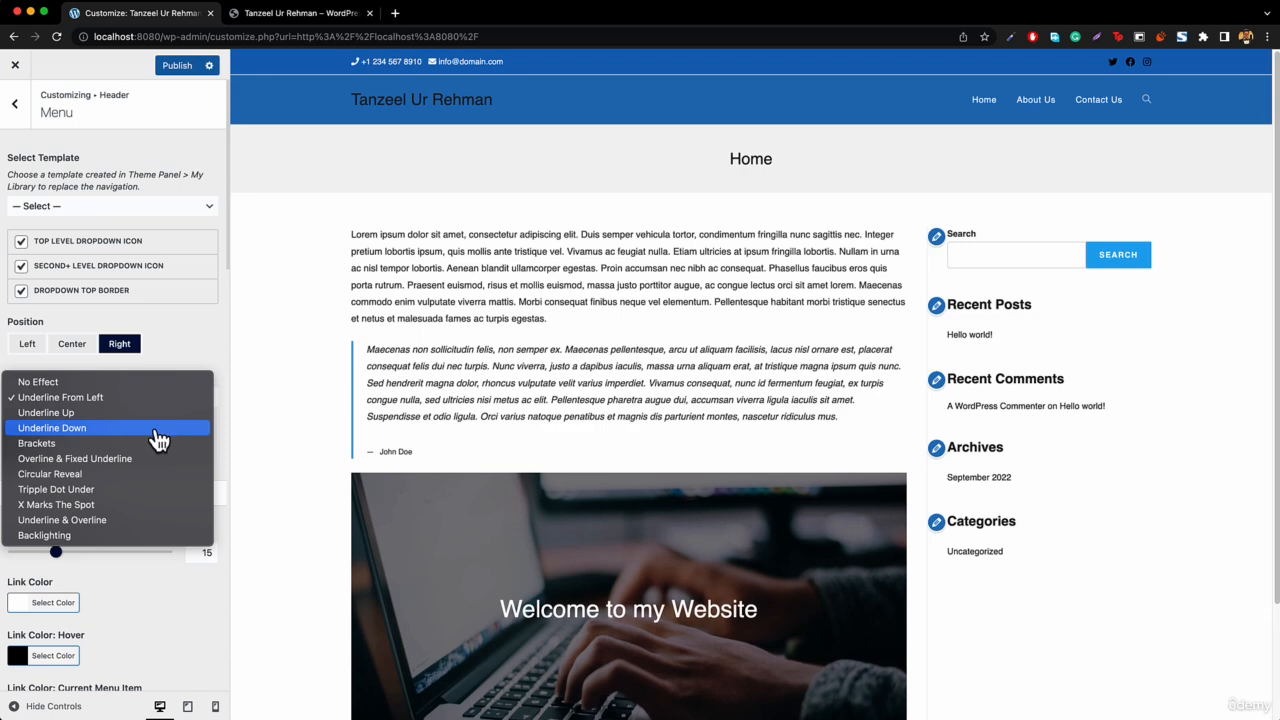
pyautogui.click(52, 493)
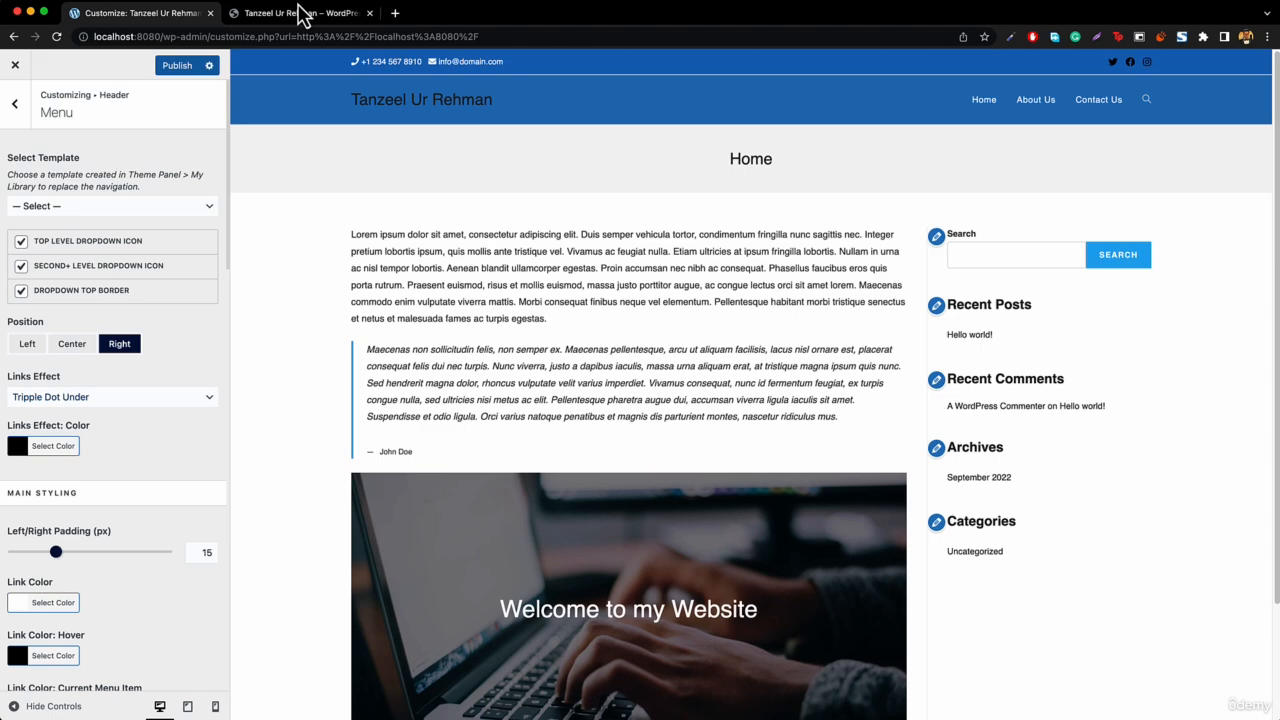
pyautogui.click(300, 14)
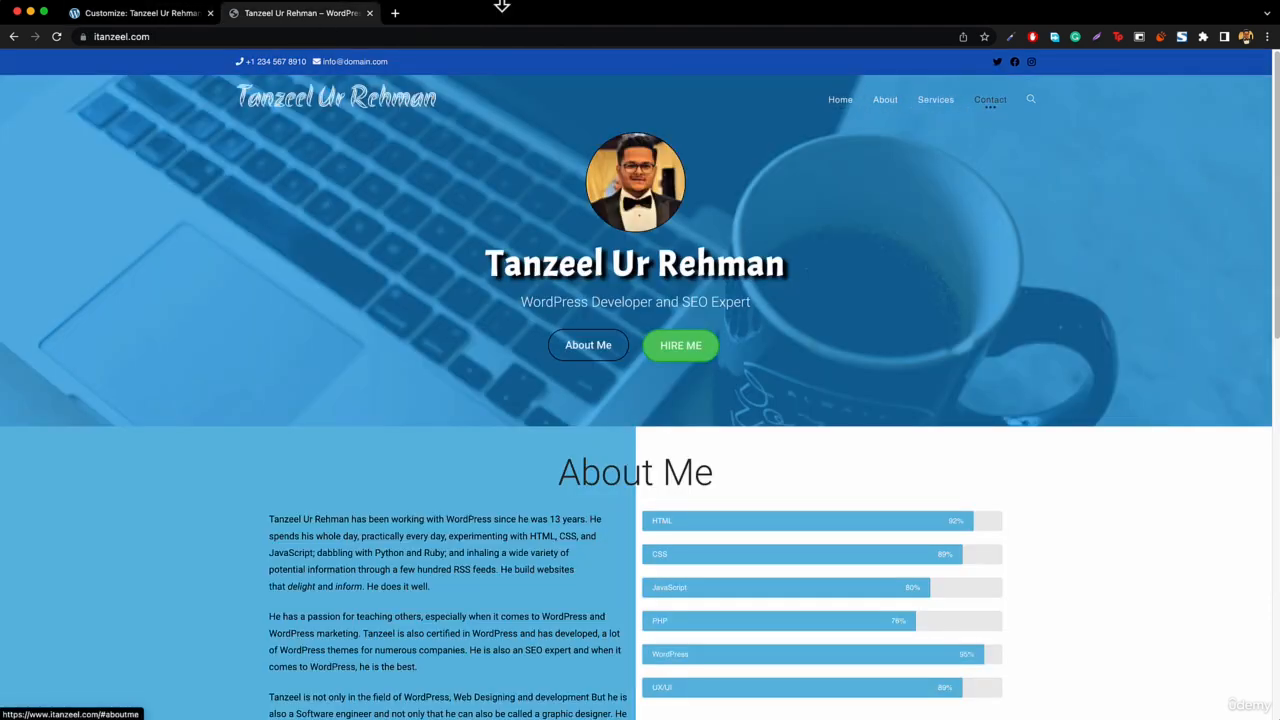
pyautogui.click(98, 16)
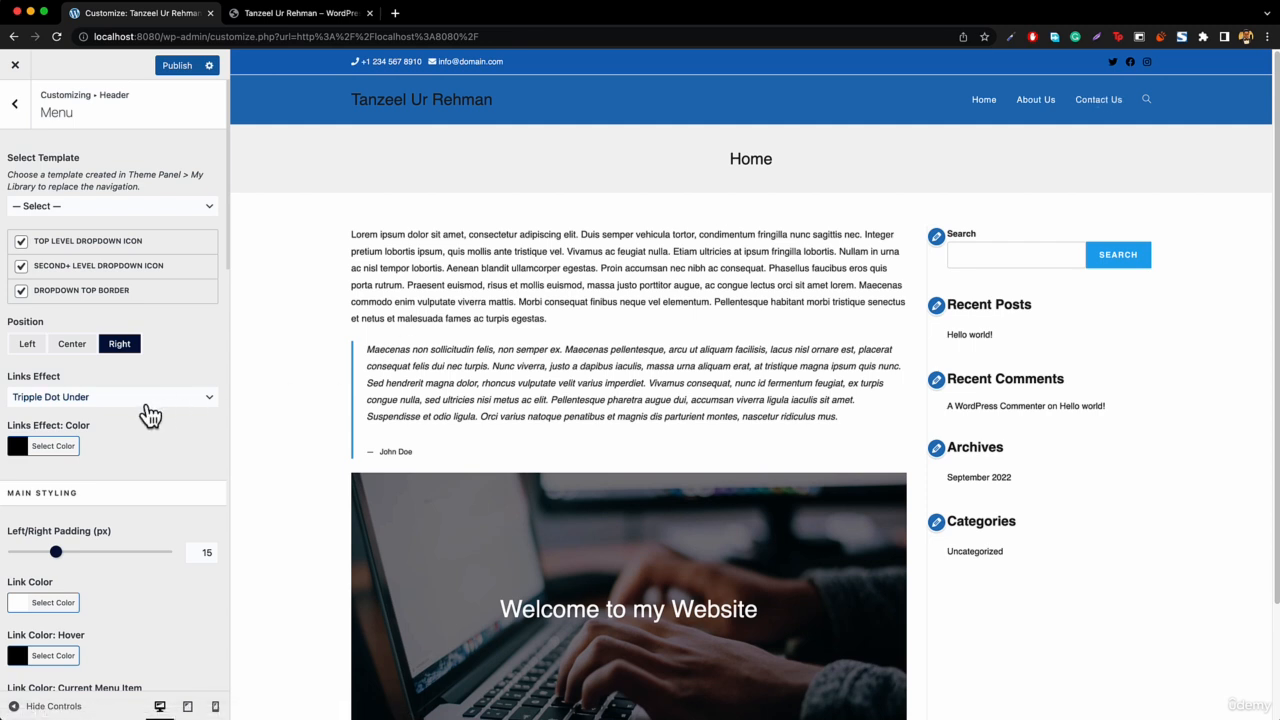
# Try a gray (#a5a5a5) links effect color on the header menu and set it back to black.
pyautogui.click(47, 452)
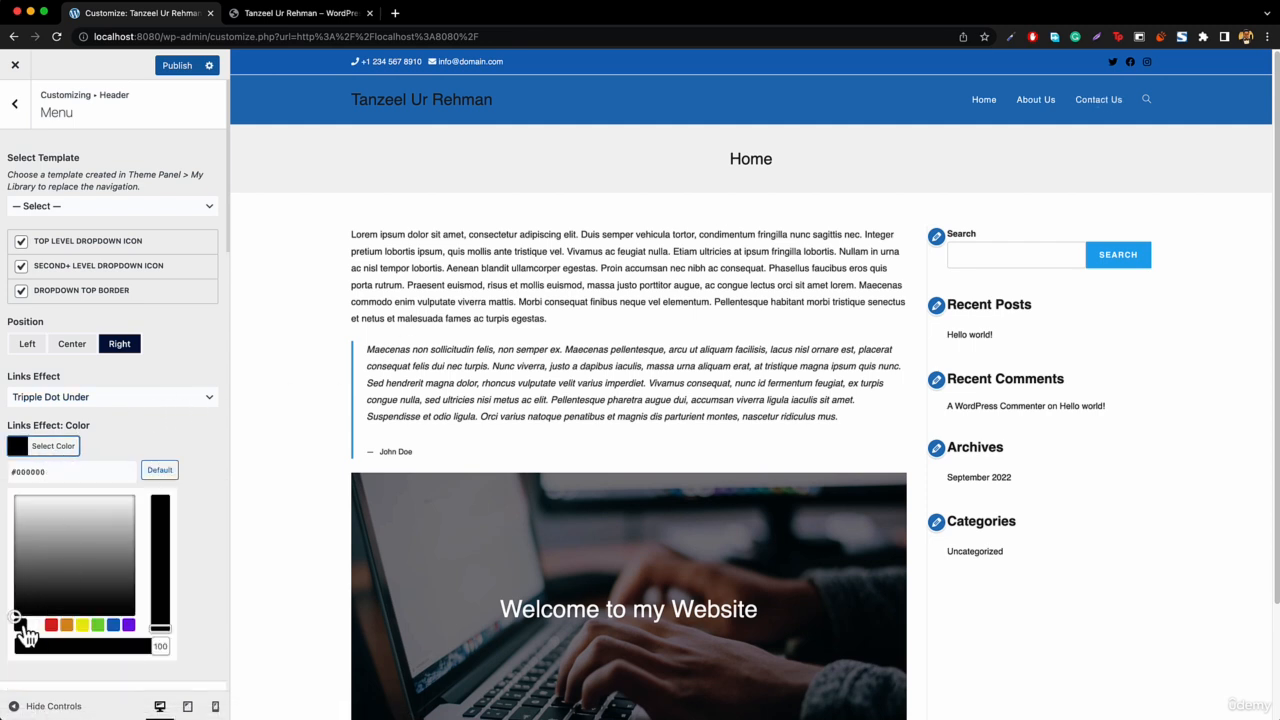
pyautogui.click(42, 451)
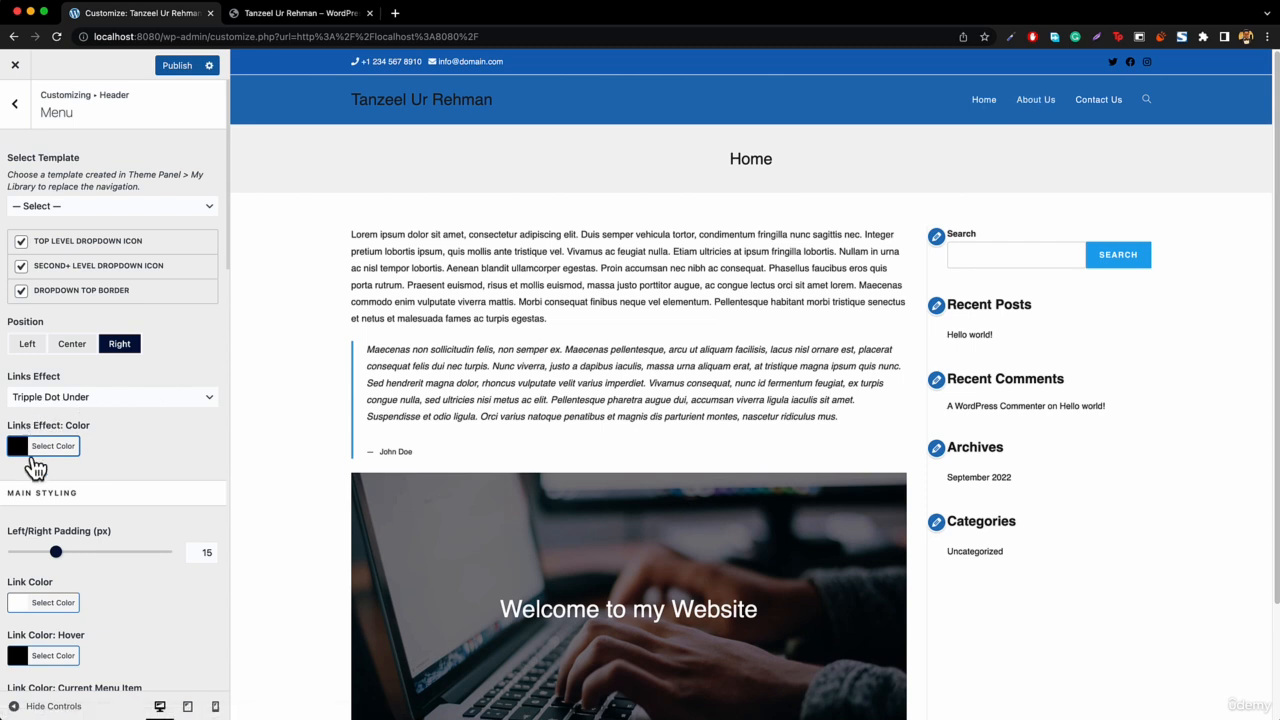
pyautogui.click(44, 451)
pyautogui.moveTo(34, 514); pyautogui.dragTo(81, 537)
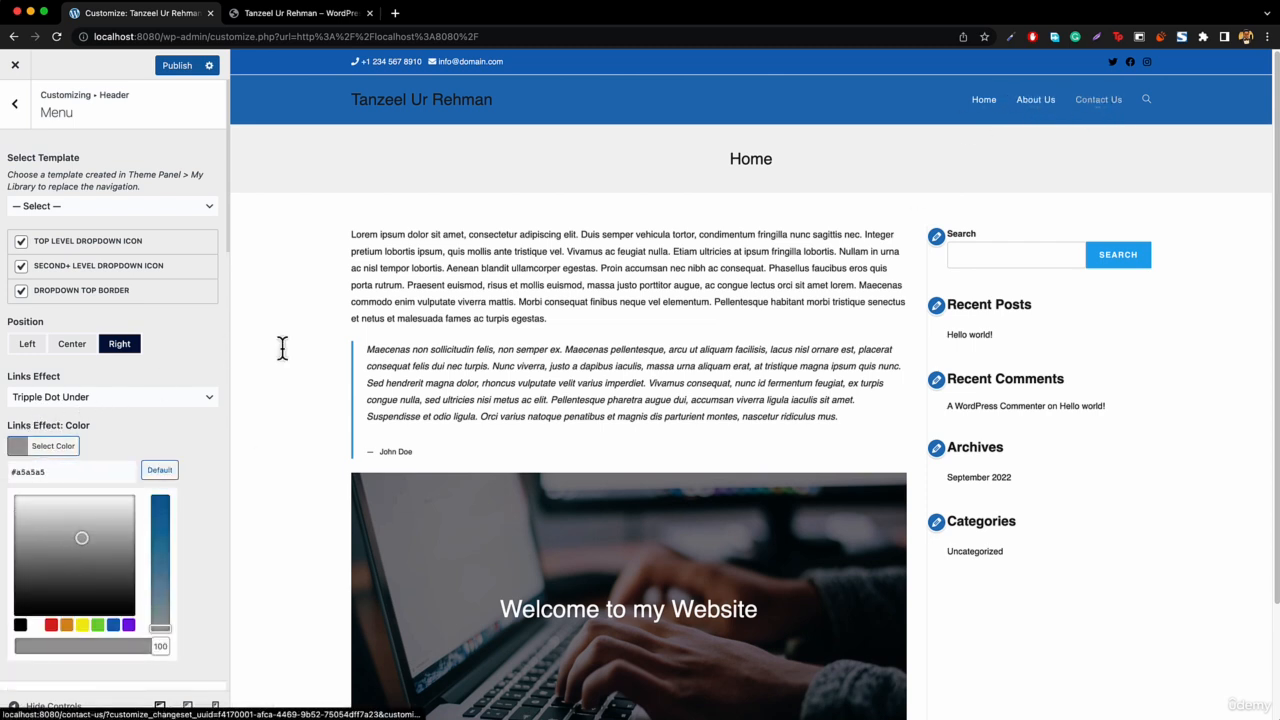
pyautogui.click(20, 625)
pyautogui.click(52, 447)
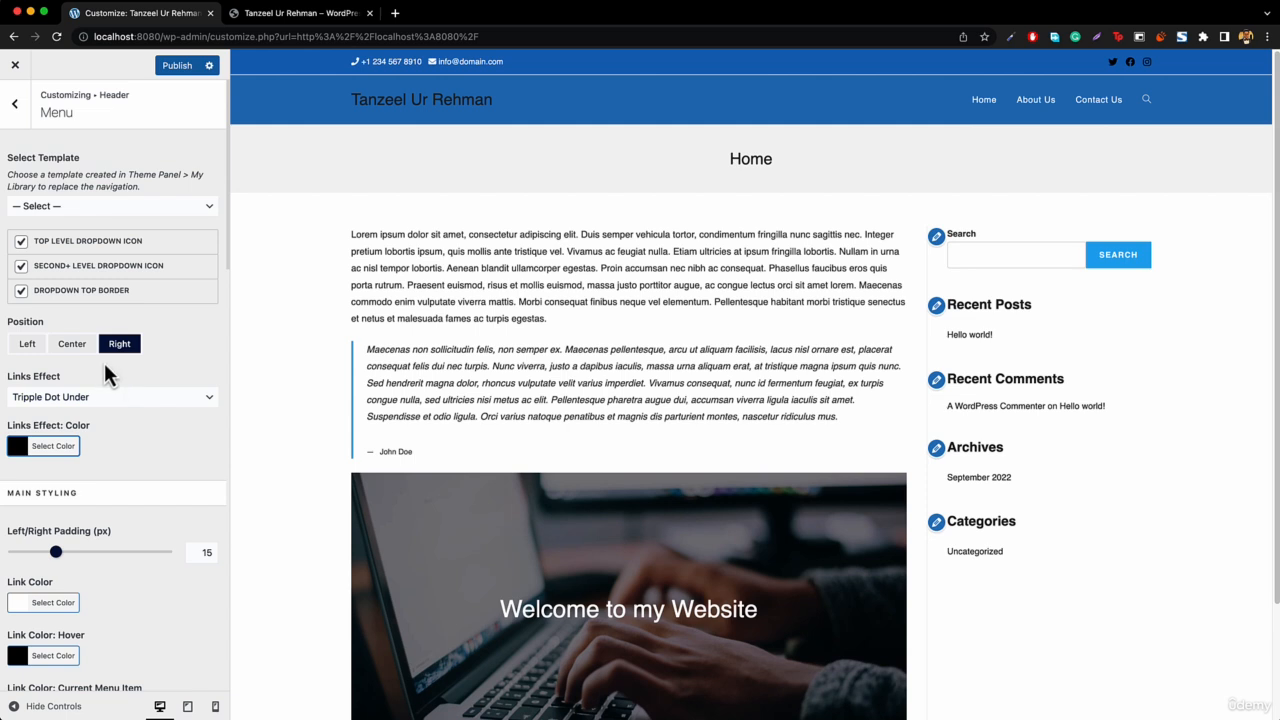
# Look over the dropdown styling options, publish the customizer changes and exit to the live site.
pyautogui.scroll(-2, 109, 371)
pyautogui.scroll(-10, 109, 381)
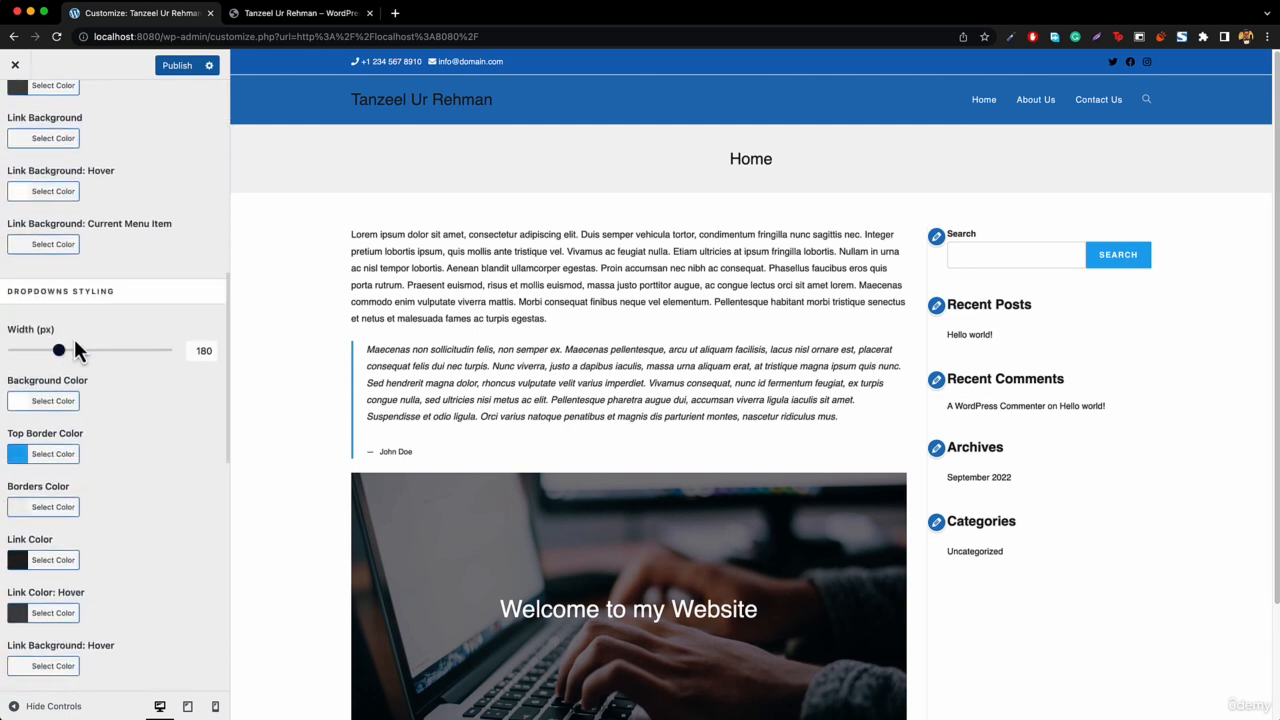
pyautogui.scroll(-3, 73, 336)
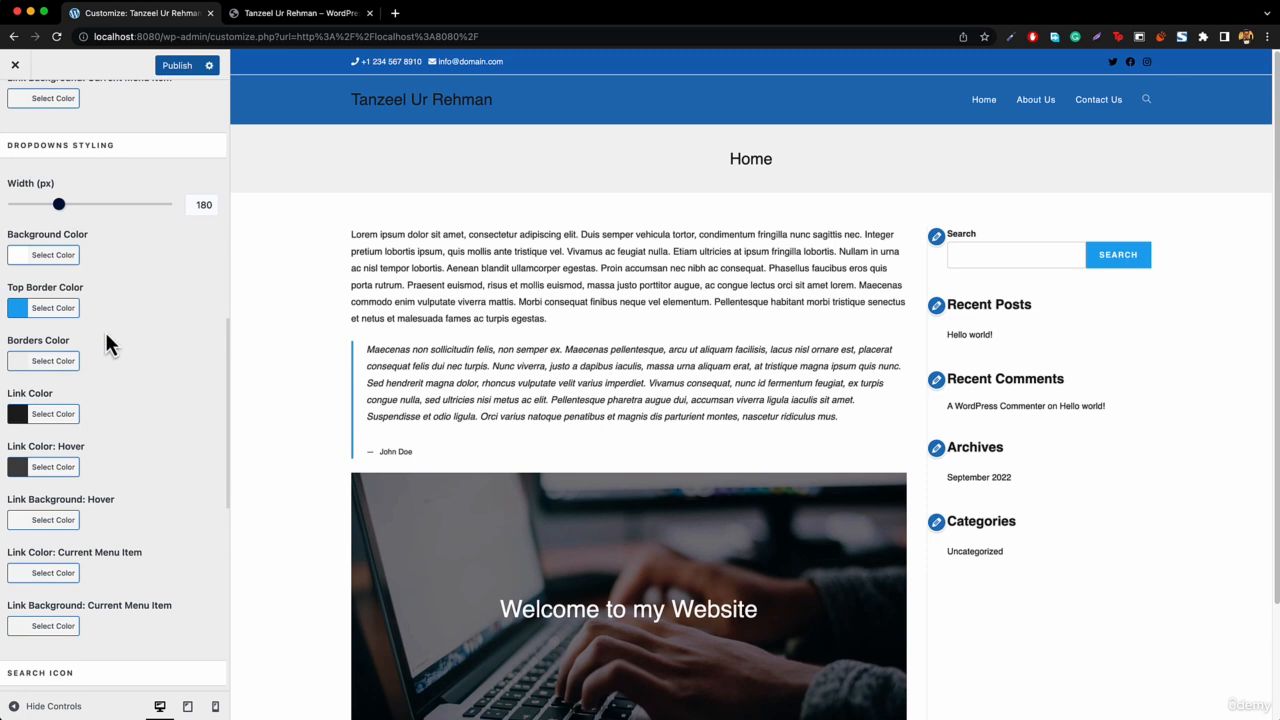
pyautogui.click(177, 66)
pyautogui.click(17, 70)
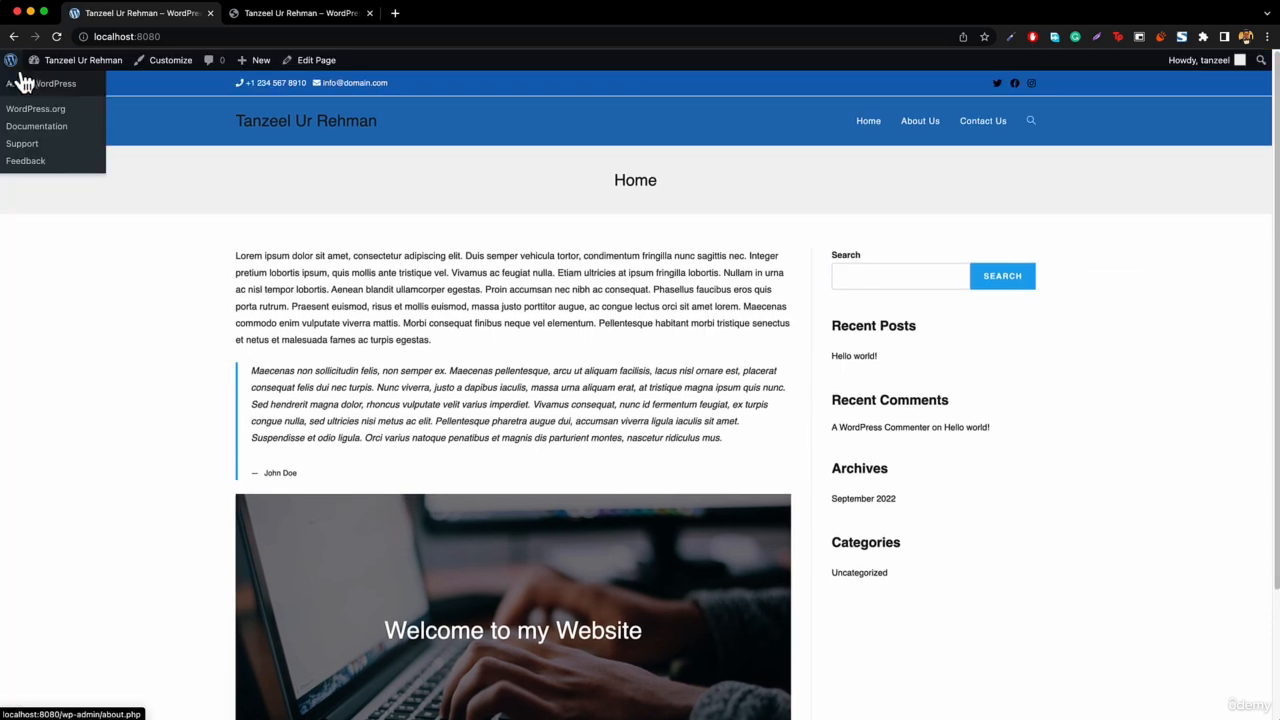
# Go to the WordPress dashboard and open the Menus page under the appearance settings.
pyautogui.moveTo(83, 70)
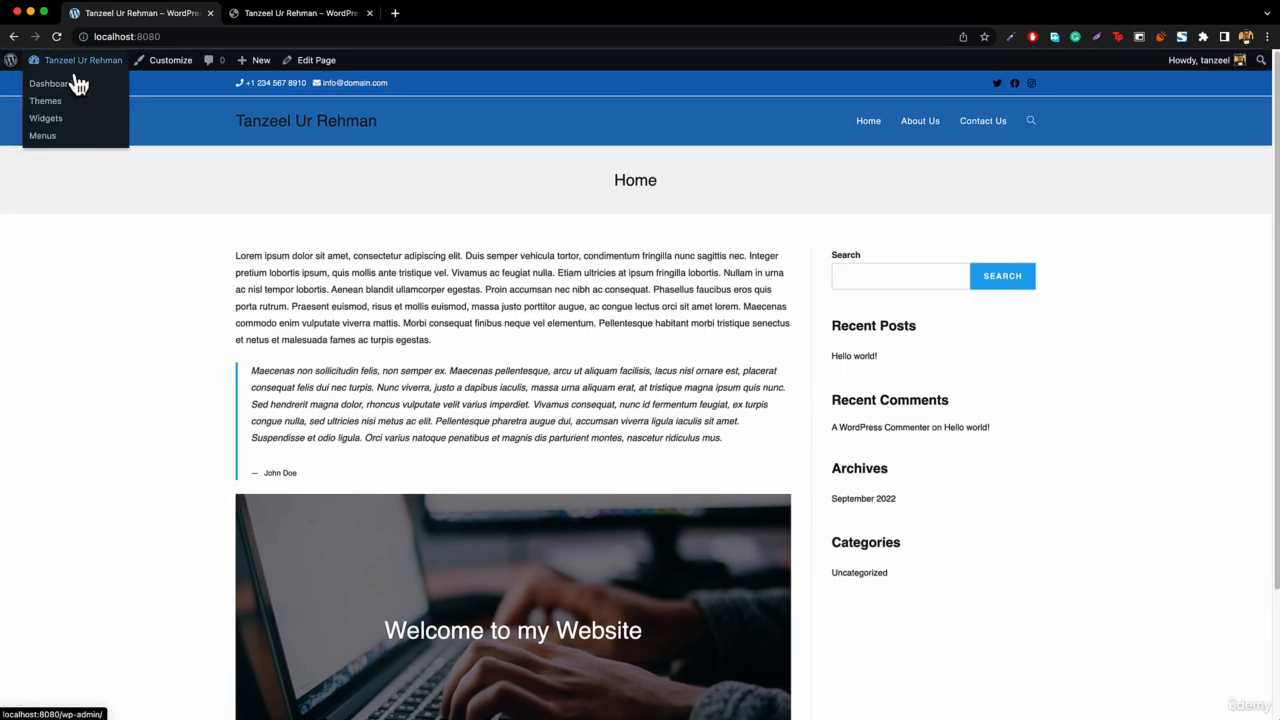
pyautogui.click(55, 84)
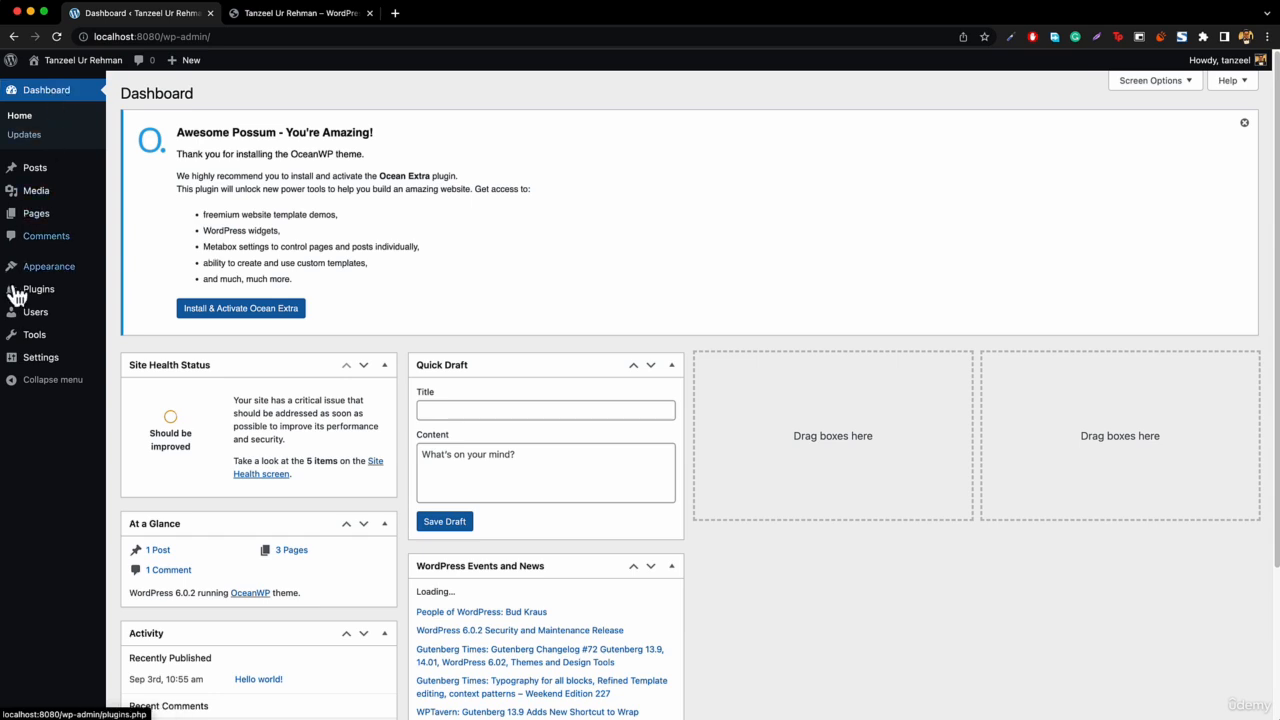
pyautogui.moveTo(48, 280)
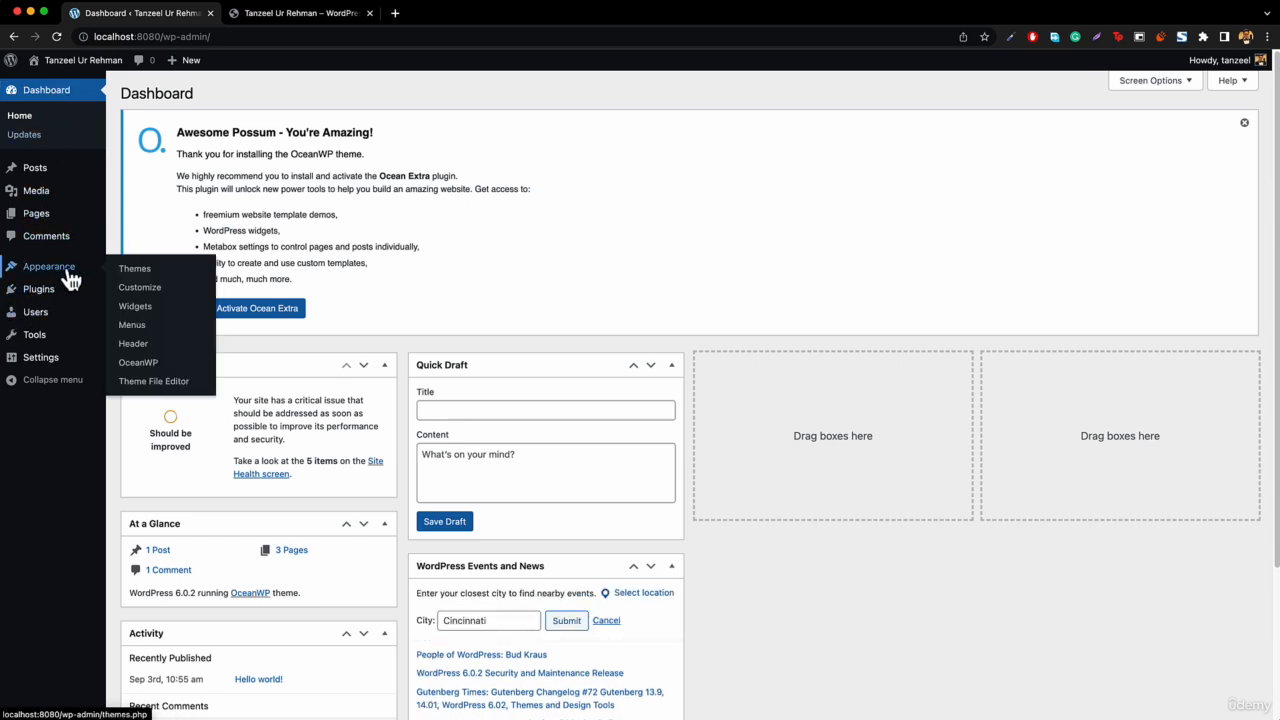
pyautogui.click(134, 328)
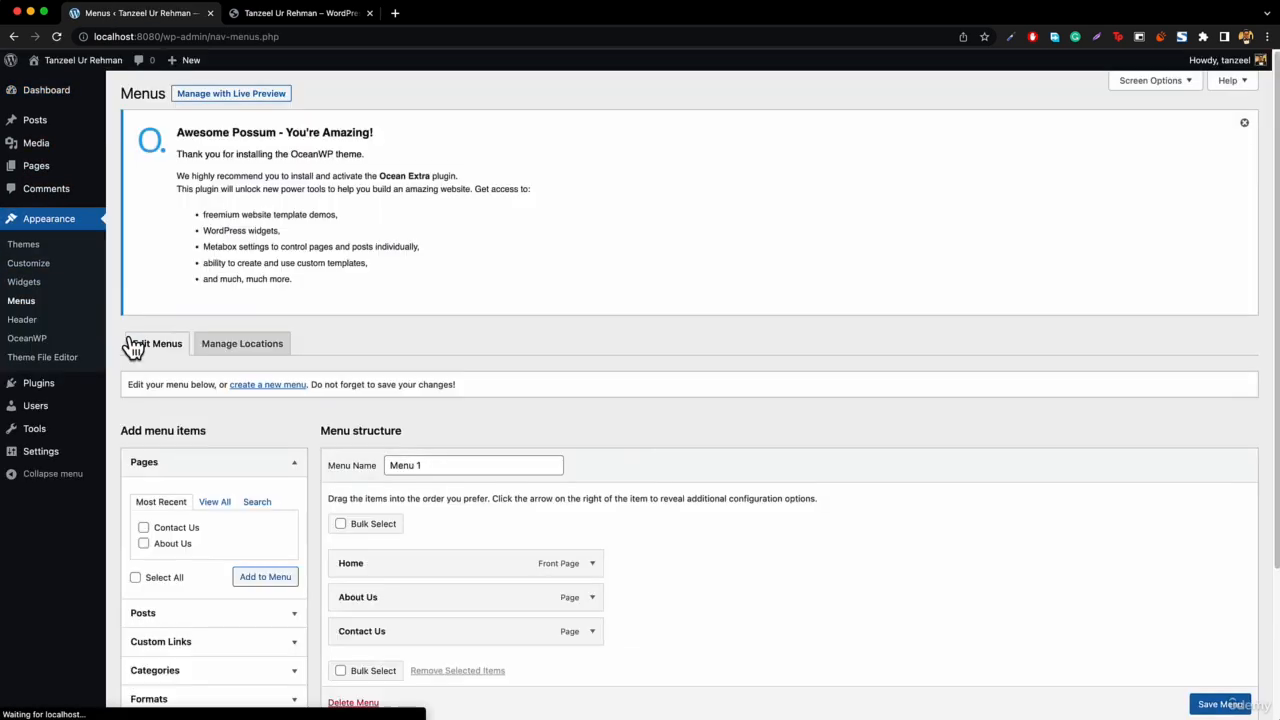
# Add a custom link named Services with the URL # to Menu 1 and place it above Contact Us.
pyautogui.scroll(-1, 446, 495)
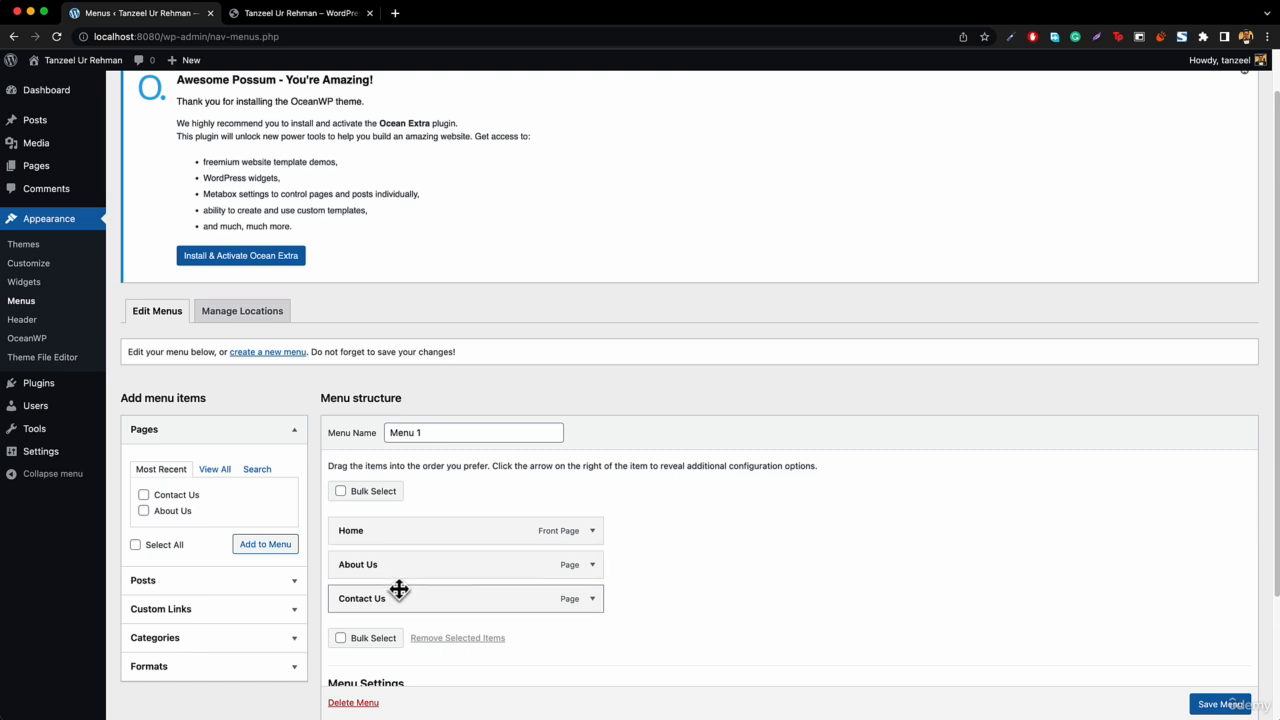
pyautogui.click(186, 621)
pyautogui.click(221, 531)
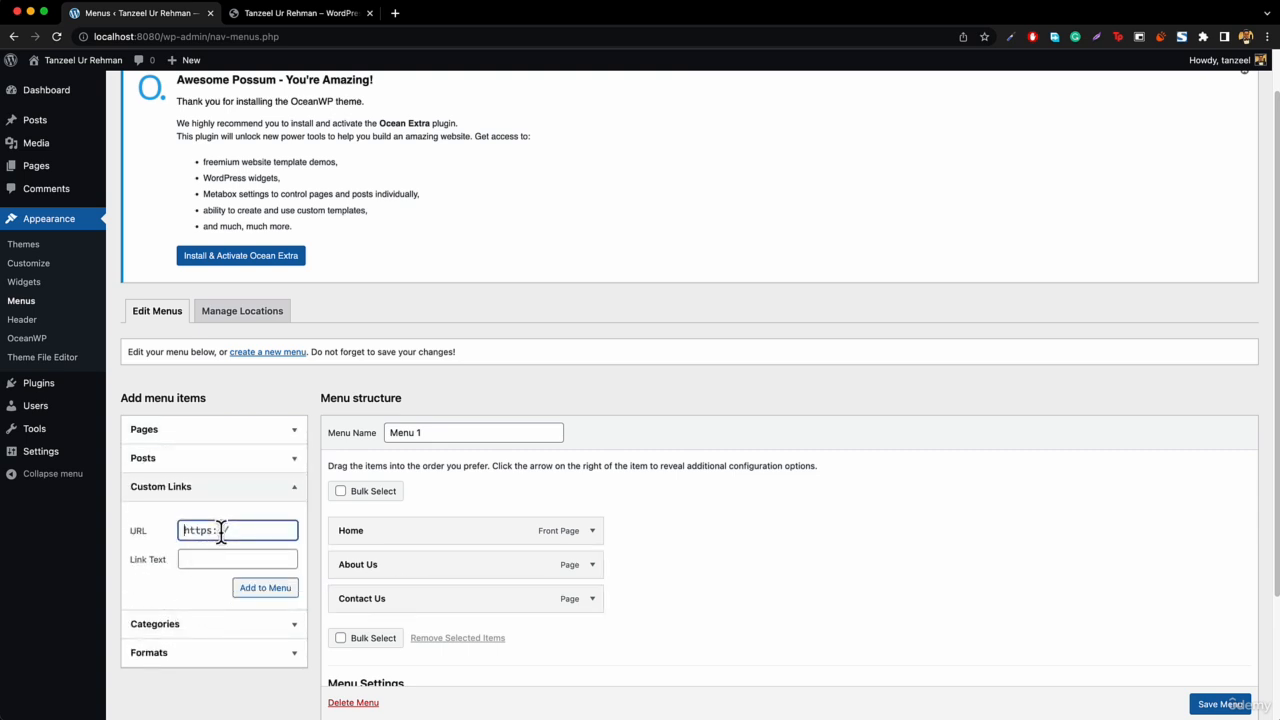
pyautogui.write('#')
pyautogui.click(202, 562)
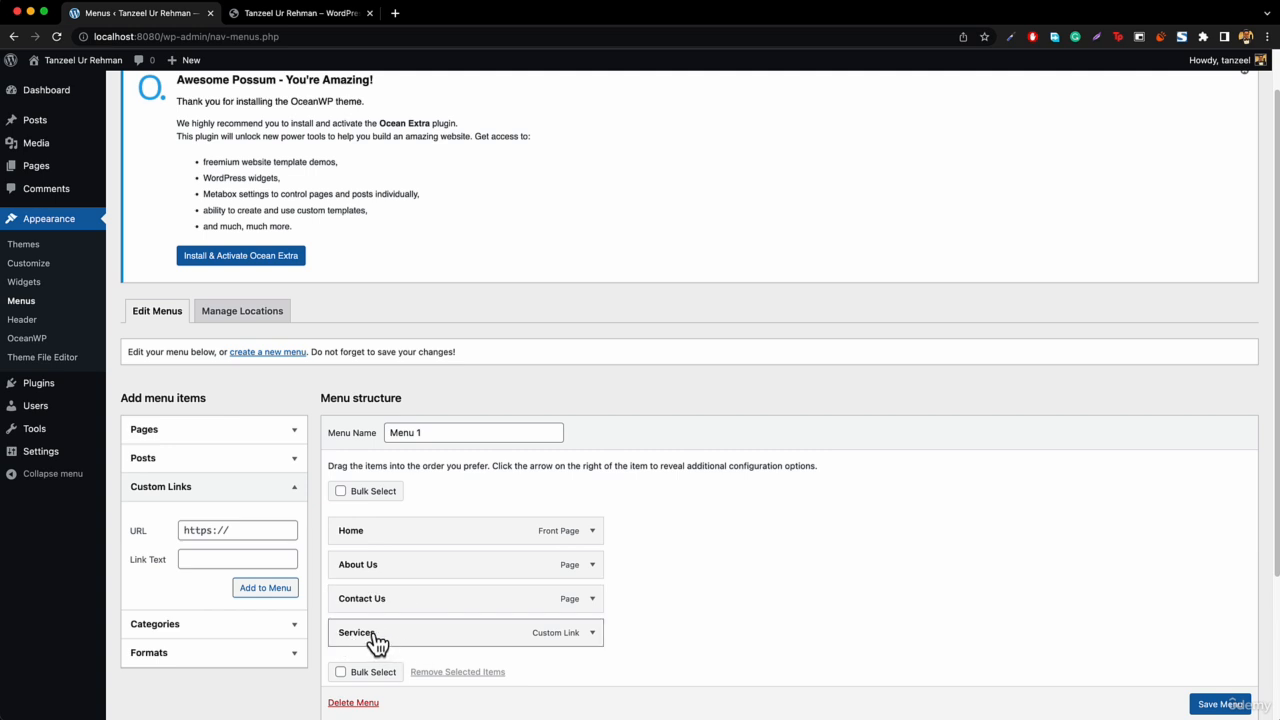
pyautogui.moveTo(377, 643); pyautogui.dragTo(370, 612)
# Add a custom link named Web Design with the URL # to Menu 1.
pyautogui.click(212, 531)
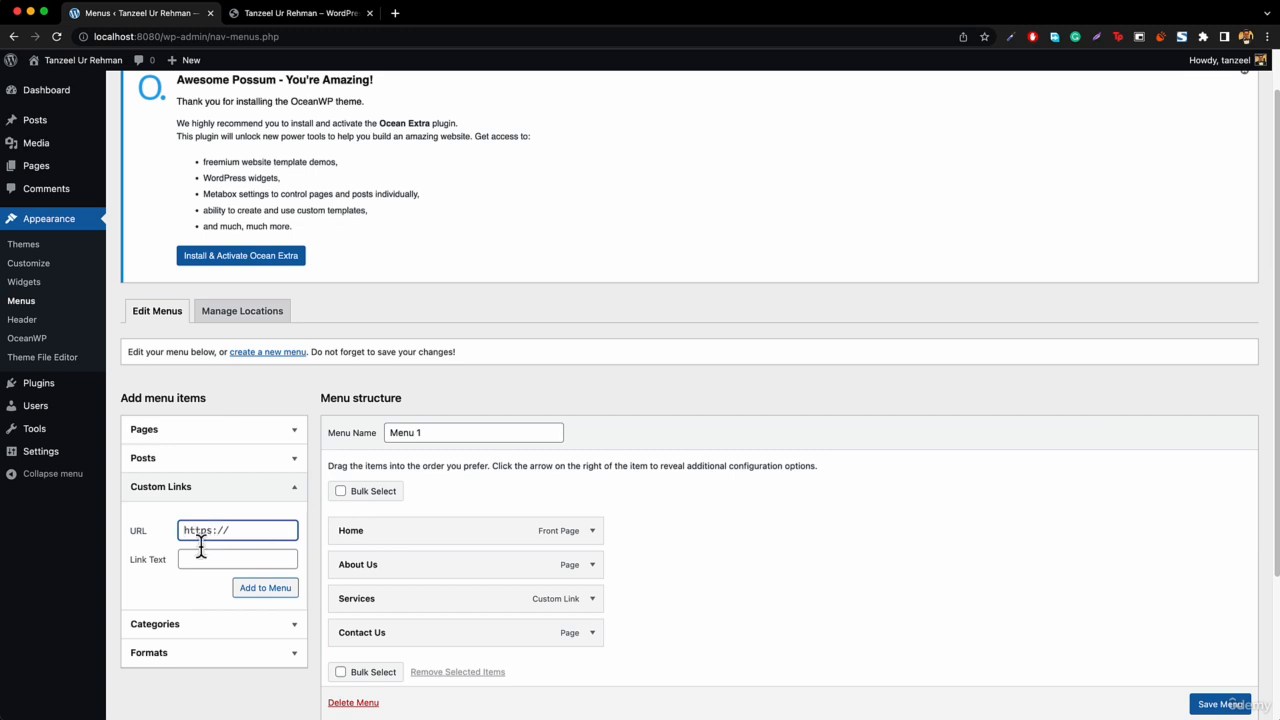
pyautogui.write('#')
pyautogui.click(224, 559)
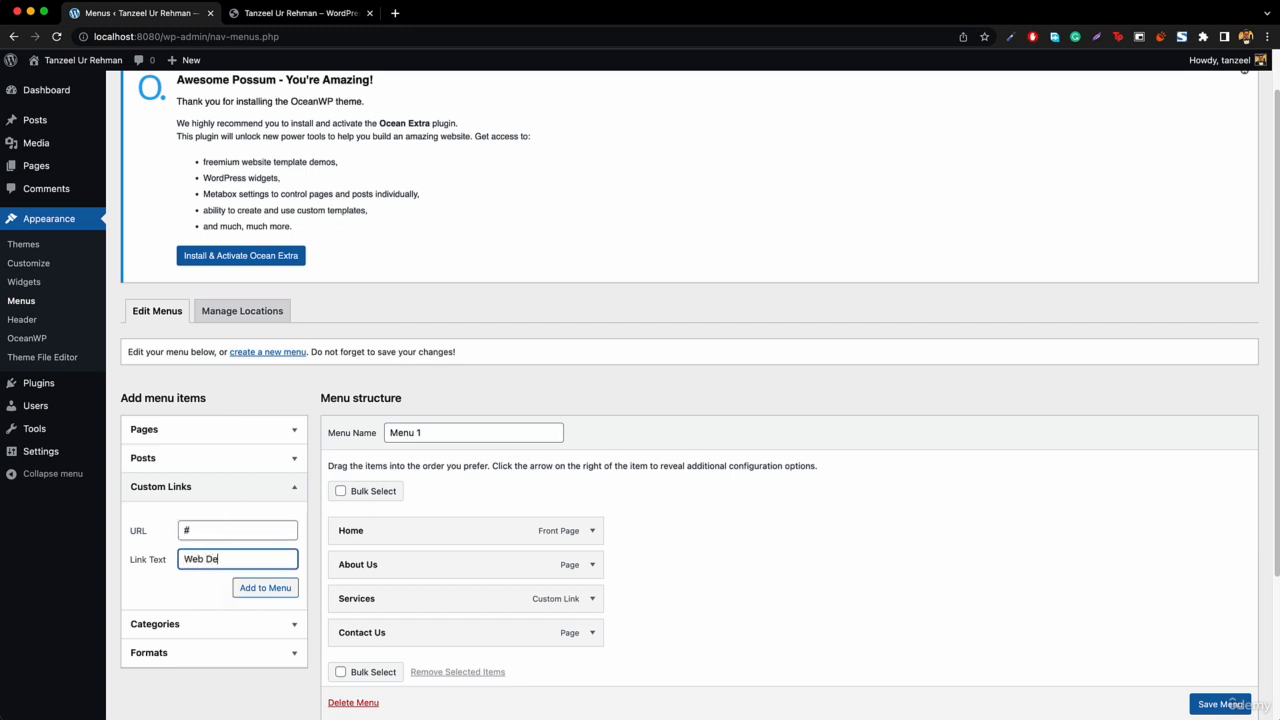
pyautogui.press('Return')
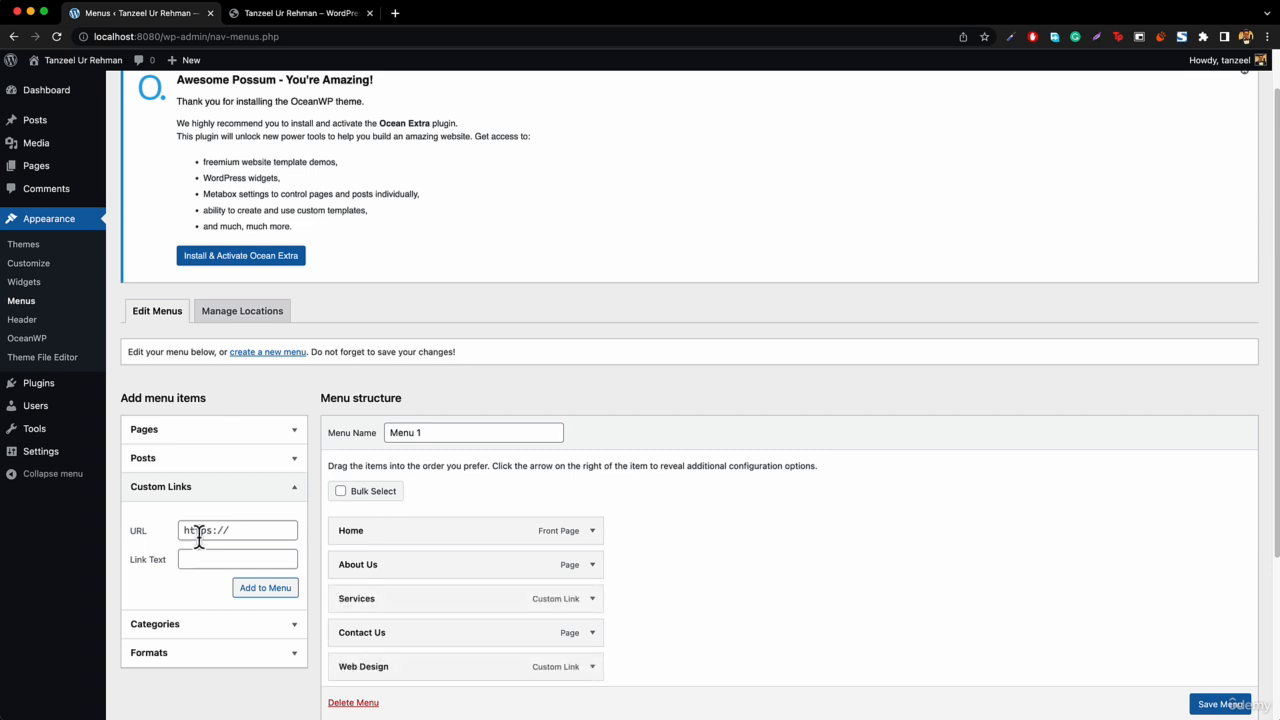
# Add a Graphic Design custom link with the URL # and an SEO custom link to Menu 1.
pyautogui.click(213, 531)
pyautogui.write('#')
pyautogui.press('Tab')
pyautogui.click(225, 531)
pyautogui.click(204, 559)
pyautogui.press('Return')
pyautogui.scroll(-3, 400, 577)
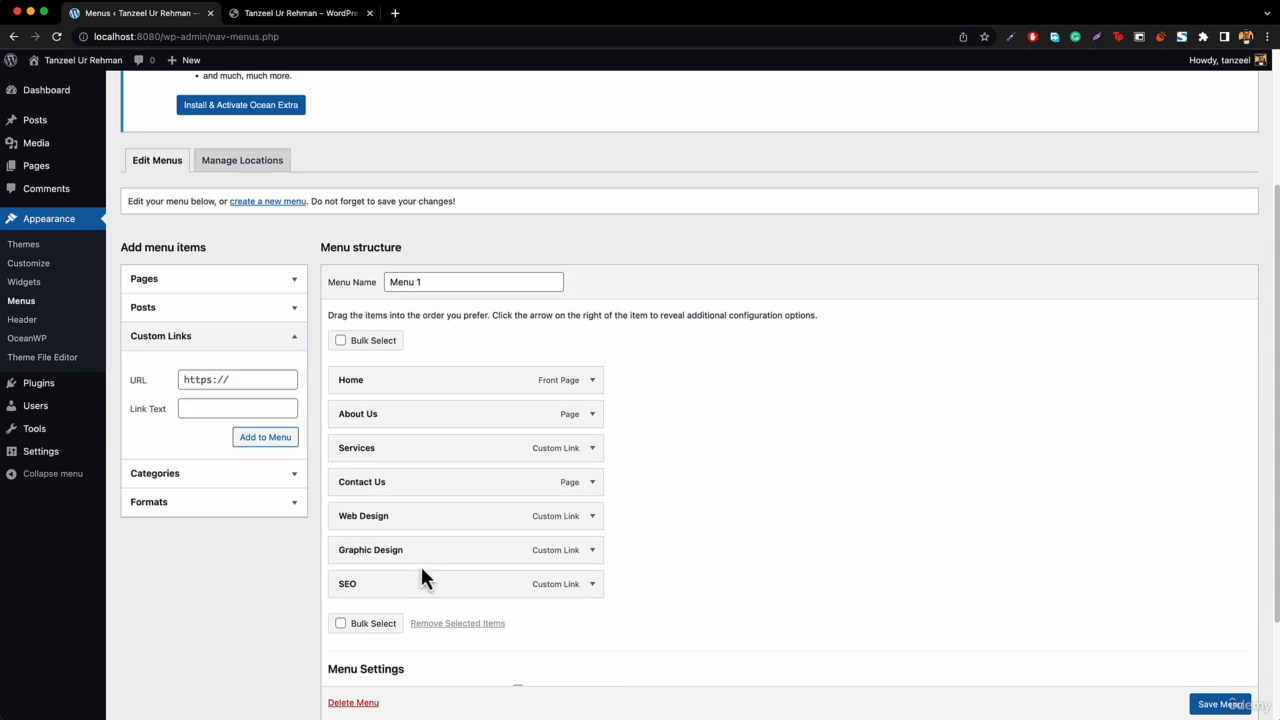
# Nest Web Design, Graphic Design and SEO as sub items under Services in Menu 1 and save the menu.
pyautogui.moveTo(397, 519); pyautogui.dragTo(380, 453)
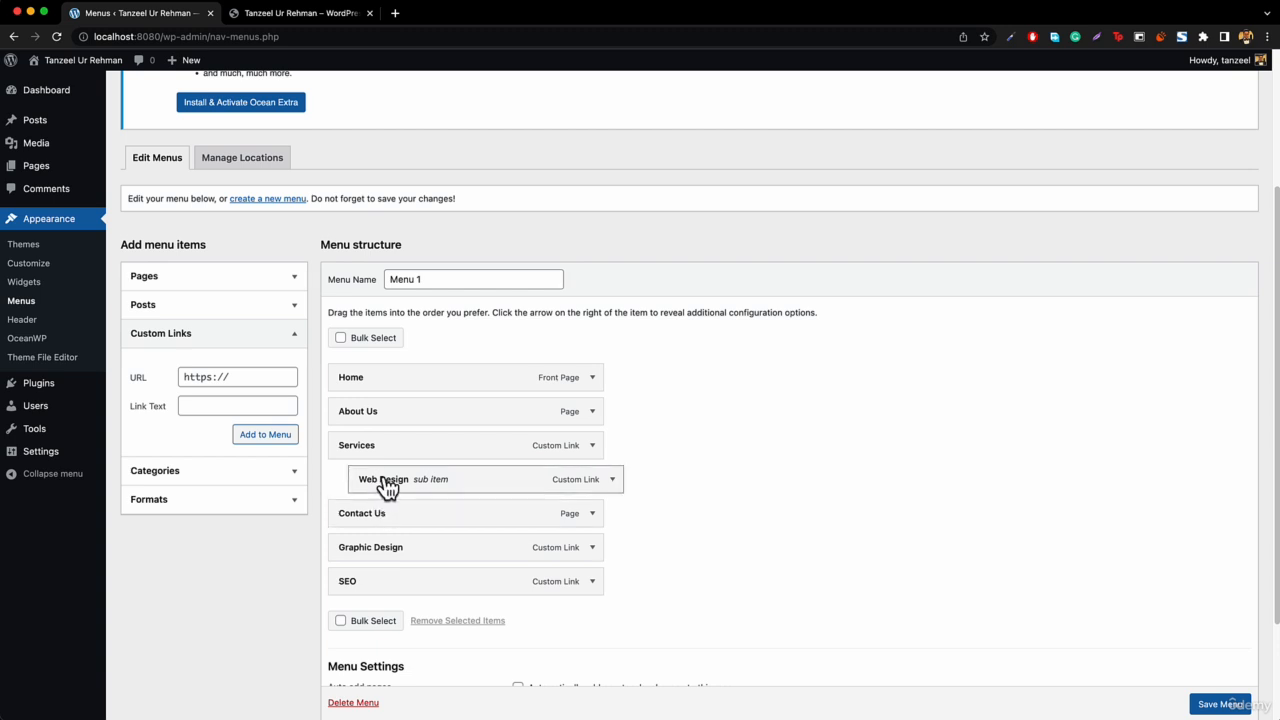
pyautogui.moveTo(372, 560); pyautogui.dragTo(398, 530)
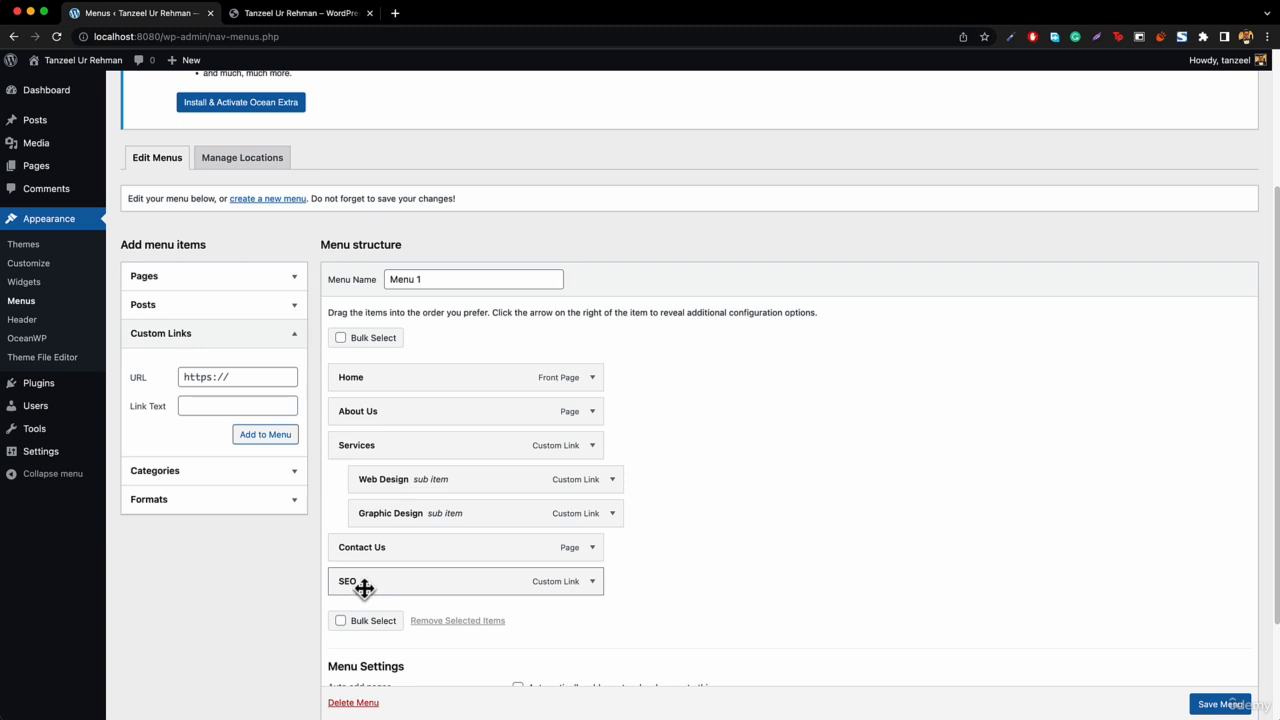
pyautogui.moveTo(363, 586); pyautogui.dragTo(391, 566)
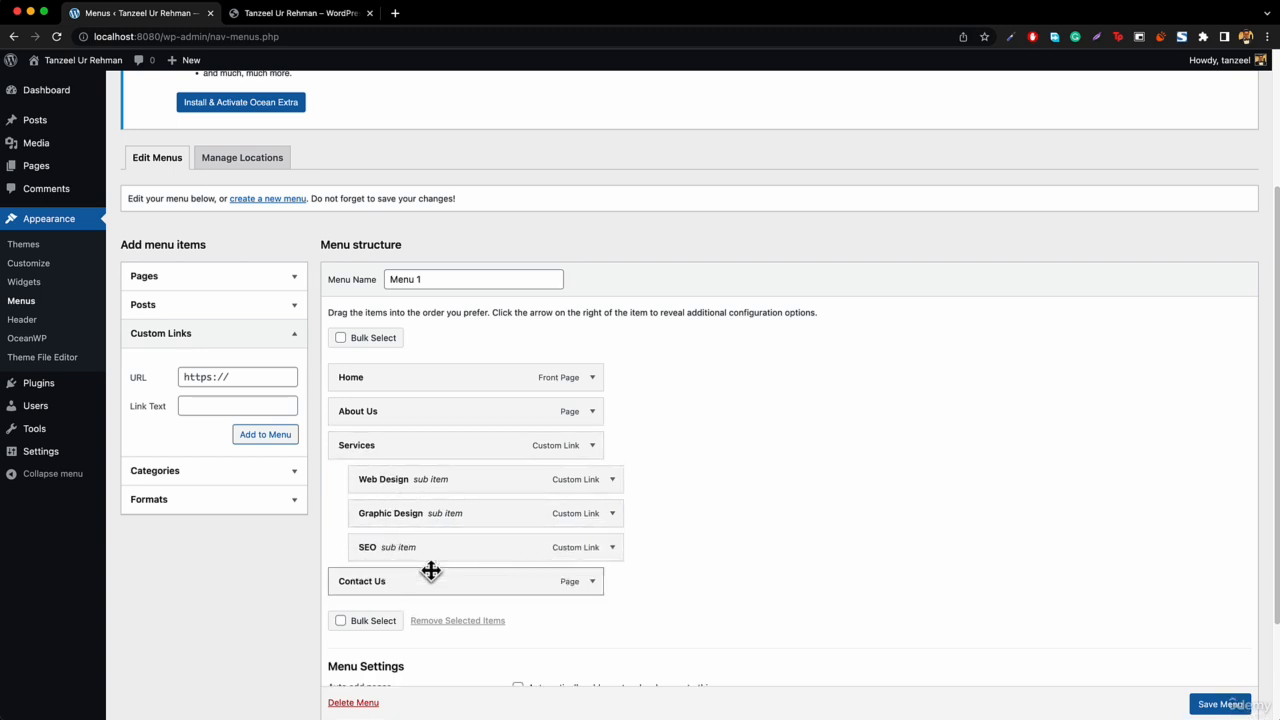
pyautogui.scroll(-3, 590, 553)
pyautogui.click(1220, 652)
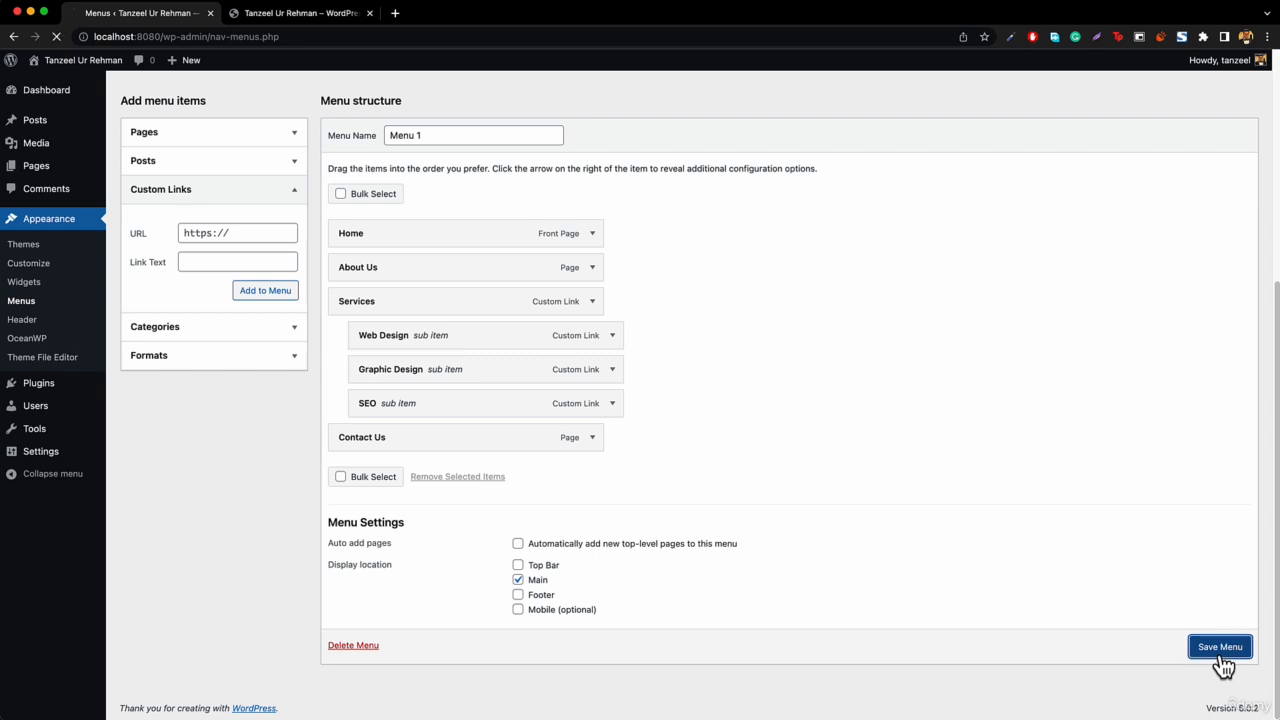
# Reload the reference portfolio site, then visit the local site and check the Services submenu and its links.
pyautogui.click(287, 15)
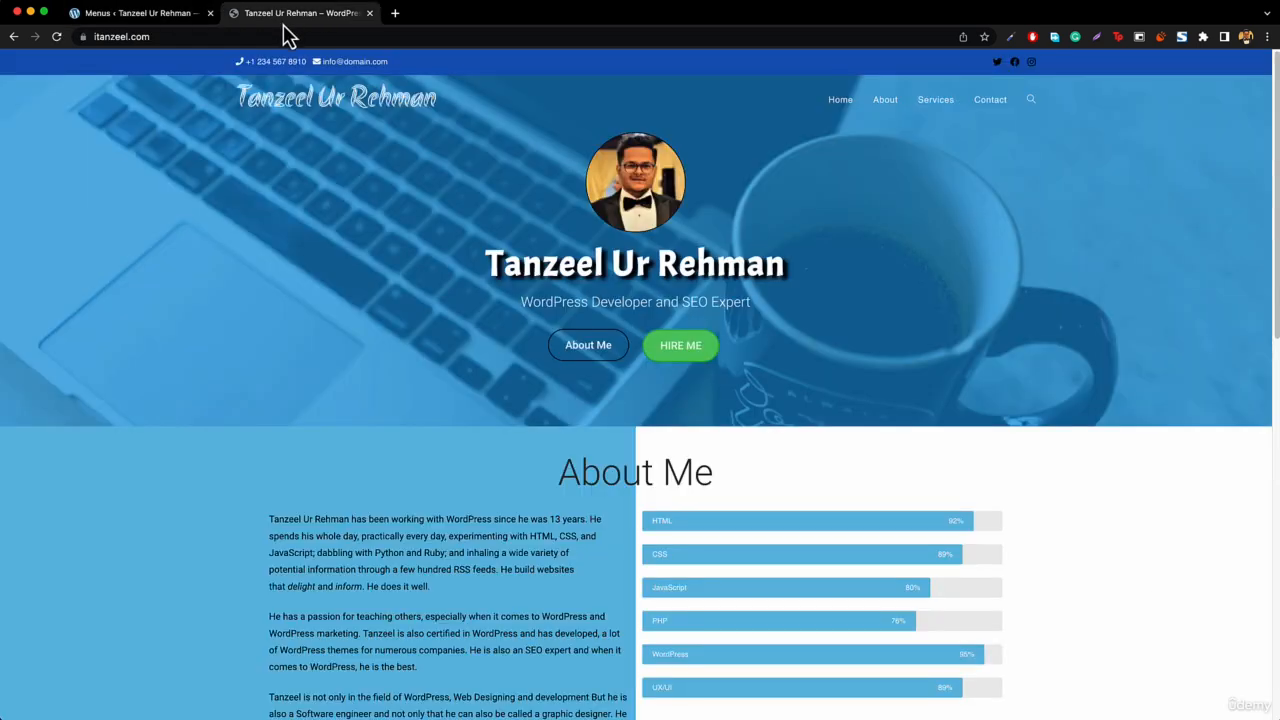
pyautogui.click(287, 38)
pyautogui.press('Return')
pyautogui.click(170, 14)
pyautogui.click(62, 84)
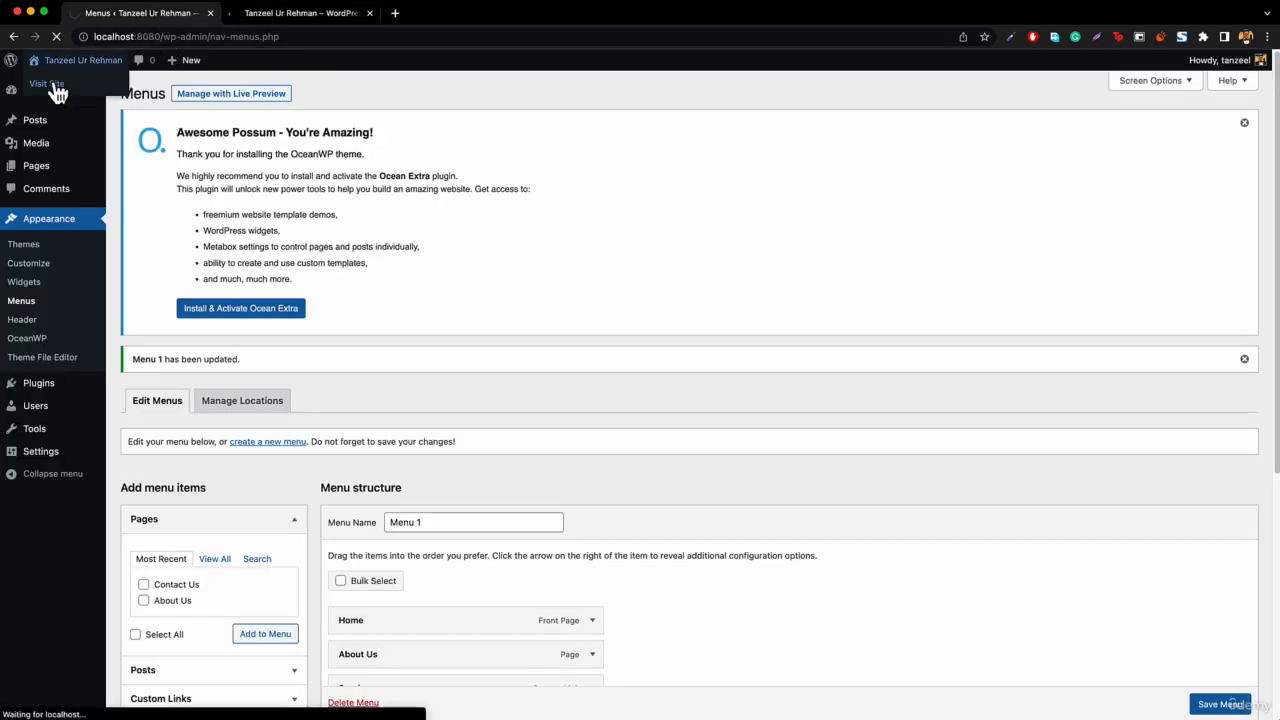
pyautogui.moveTo(909, 129)
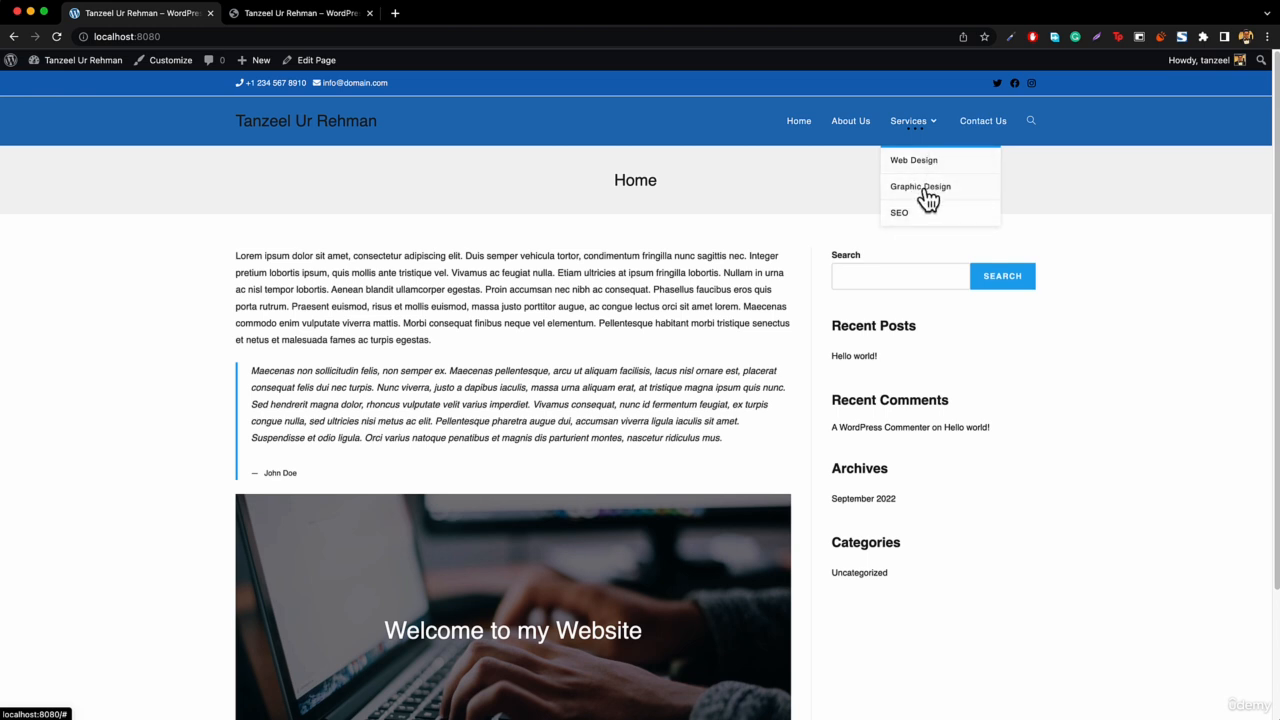
pyautogui.click(925, 166)
pyautogui.click(800, 124)
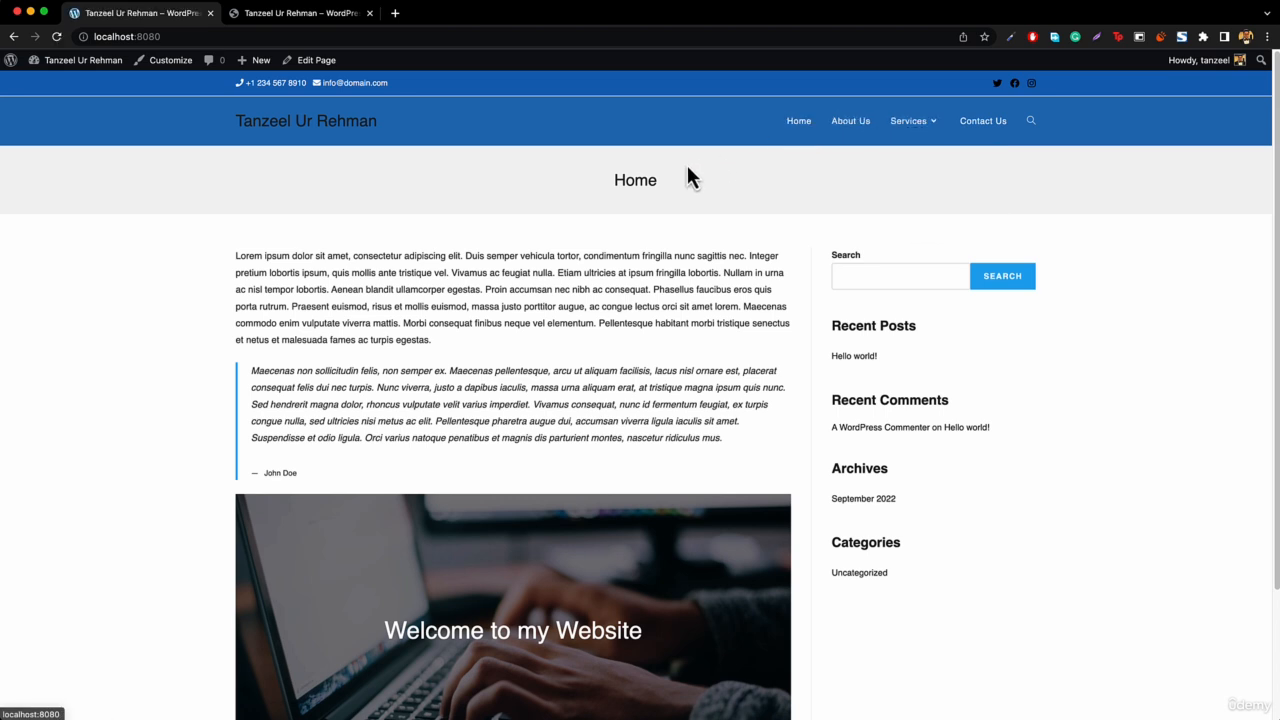
# Open the Customizer for the local site and go to the Menu settings of the header.
pyautogui.click(149, 64)
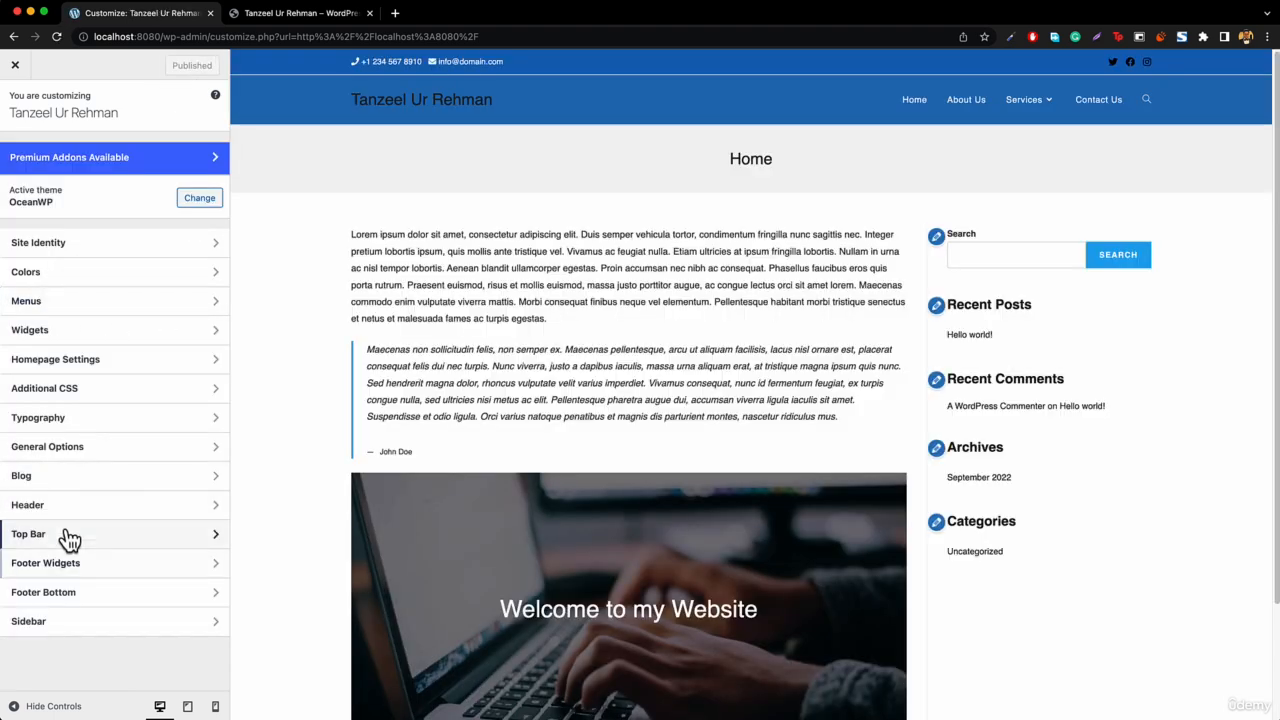
pyautogui.click(49, 515)
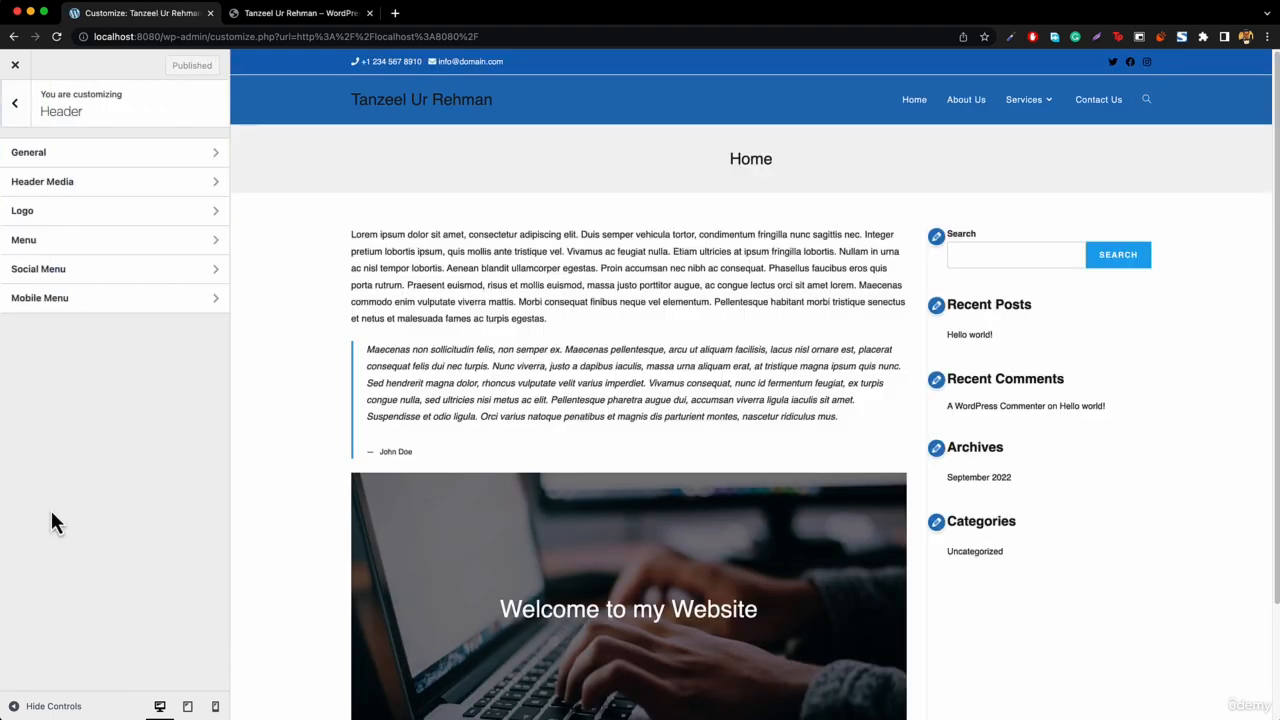
pyautogui.click(58, 246)
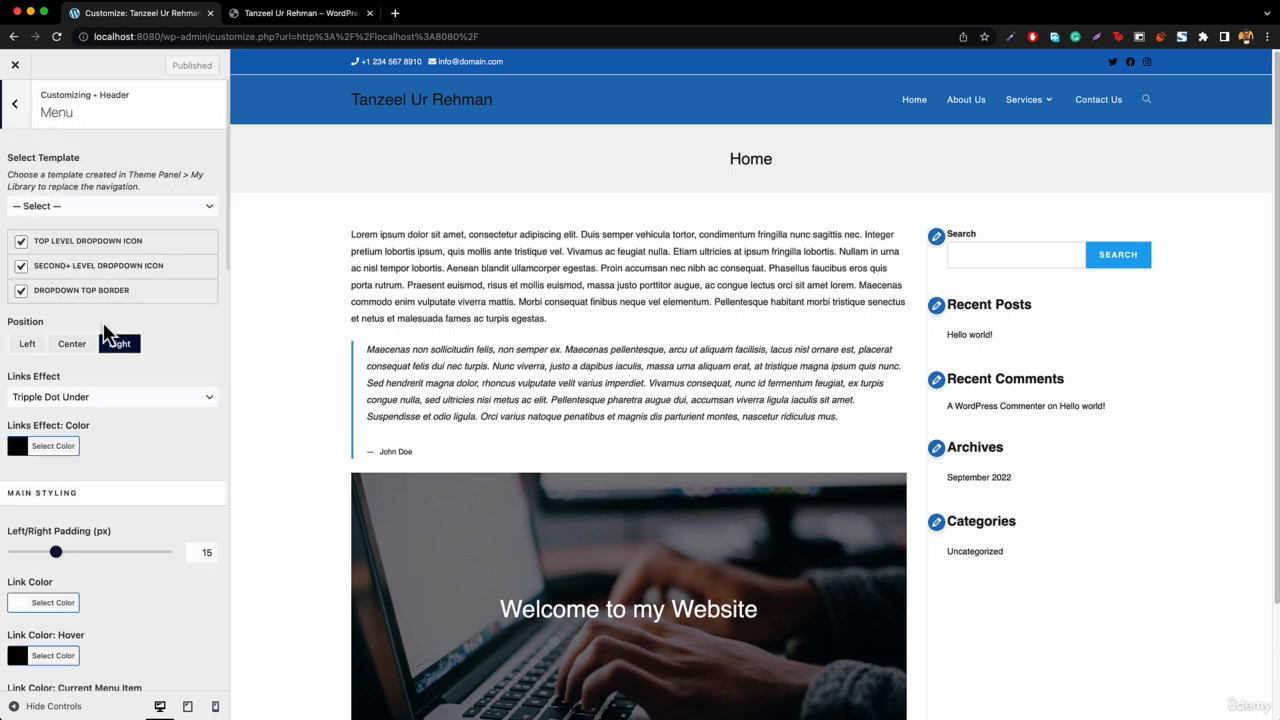
# Set the background color of the menu dropdowns to the blue #1e73be.
pyautogui.scroll(-5, 85, 530)
pyautogui.scroll(-5, 86, 516)
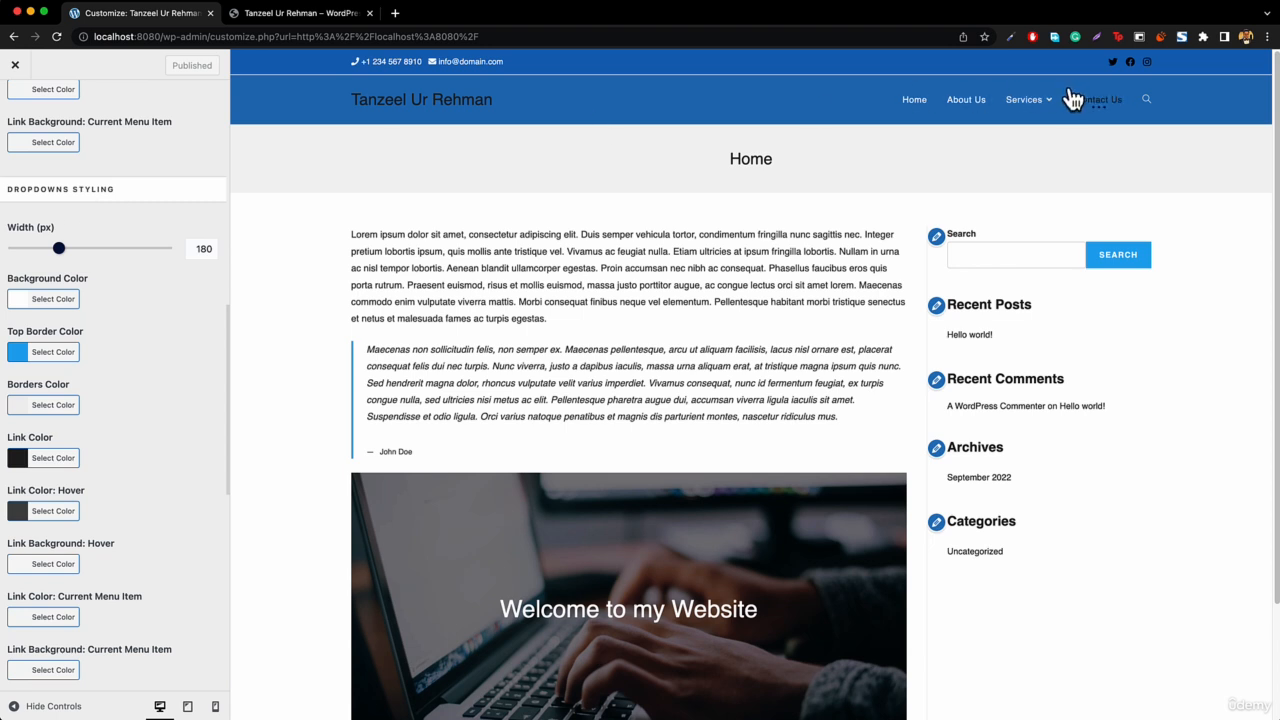
pyautogui.moveTo(1025, 103)
pyautogui.click(42, 298)
pyautogui.click(113, 481)
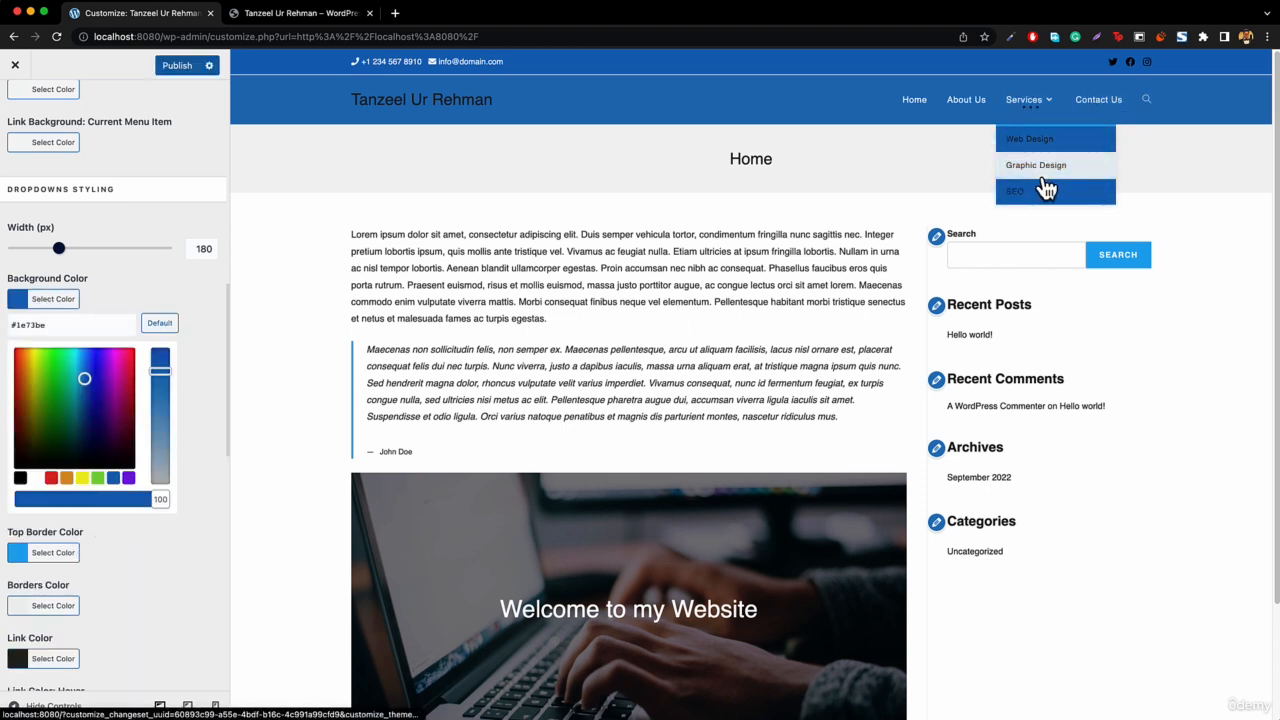
pyautogui.click(50, 308)
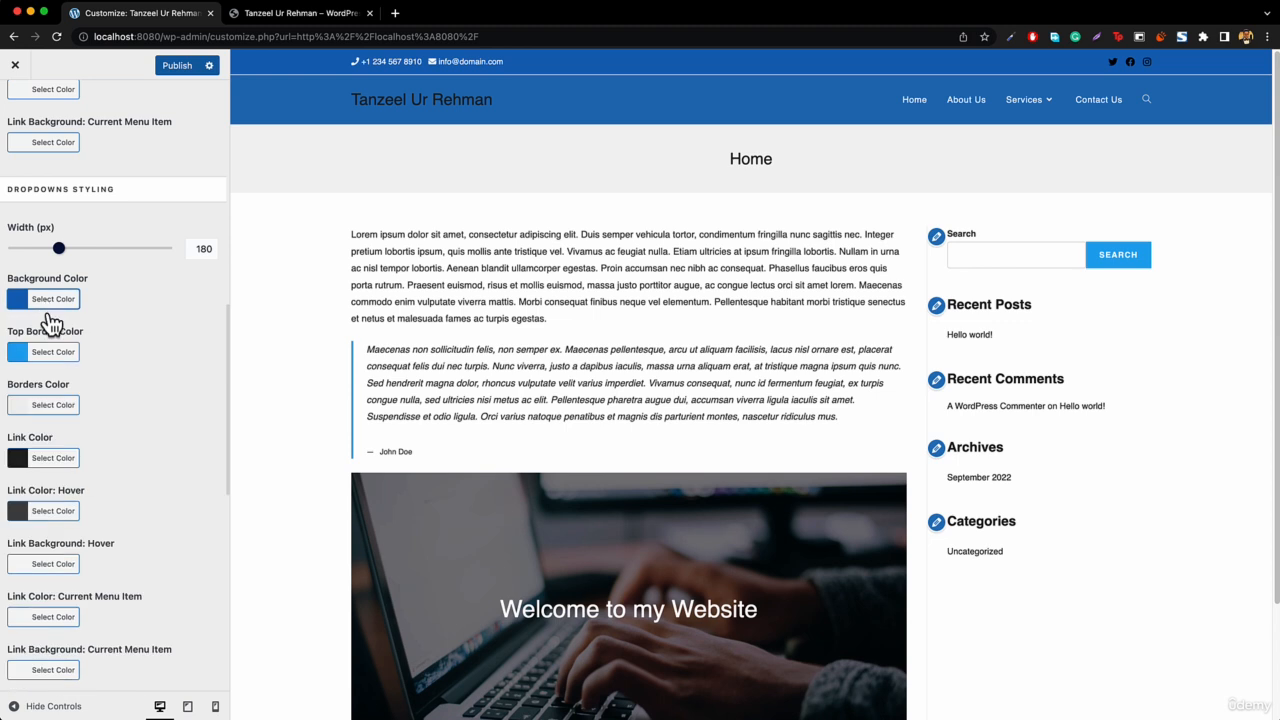
# Set the dropdown link color to white #ffffff and the dropdown top border color to black #000000.
pyautogui.click(42, 461)
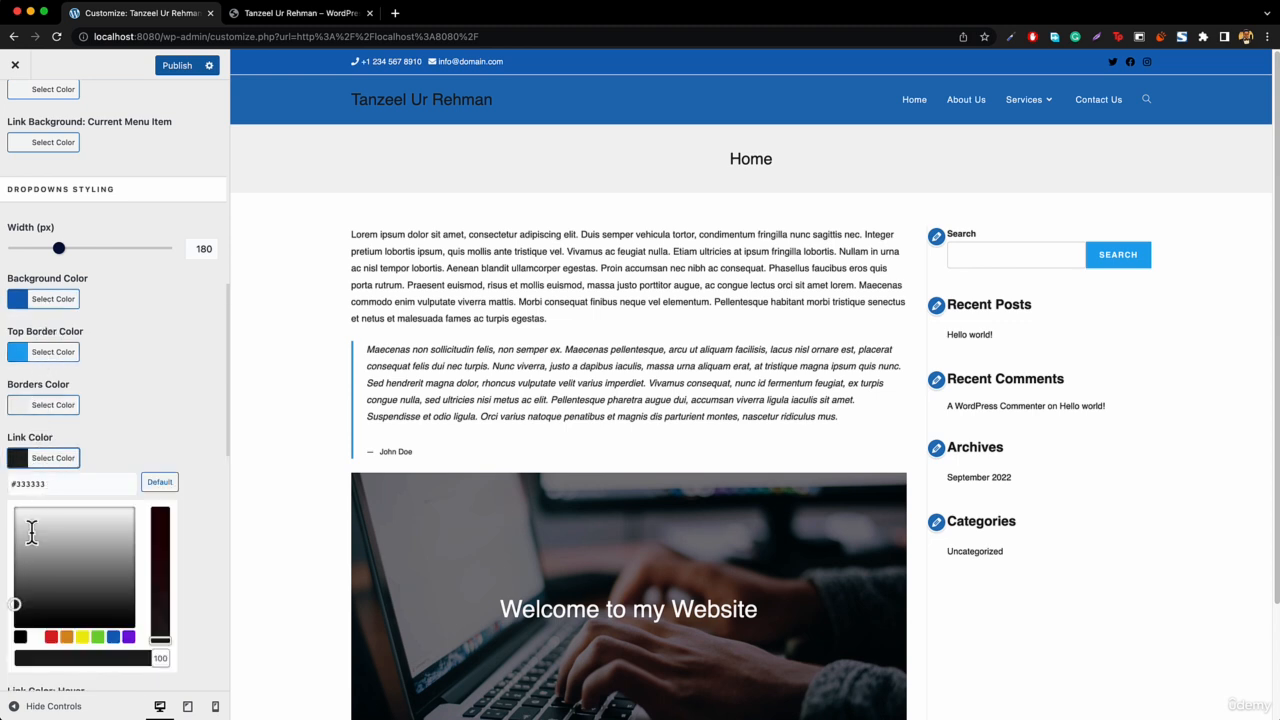
pyautogui.click(35, 637)
pyautogui.moveTo(1028, 108)
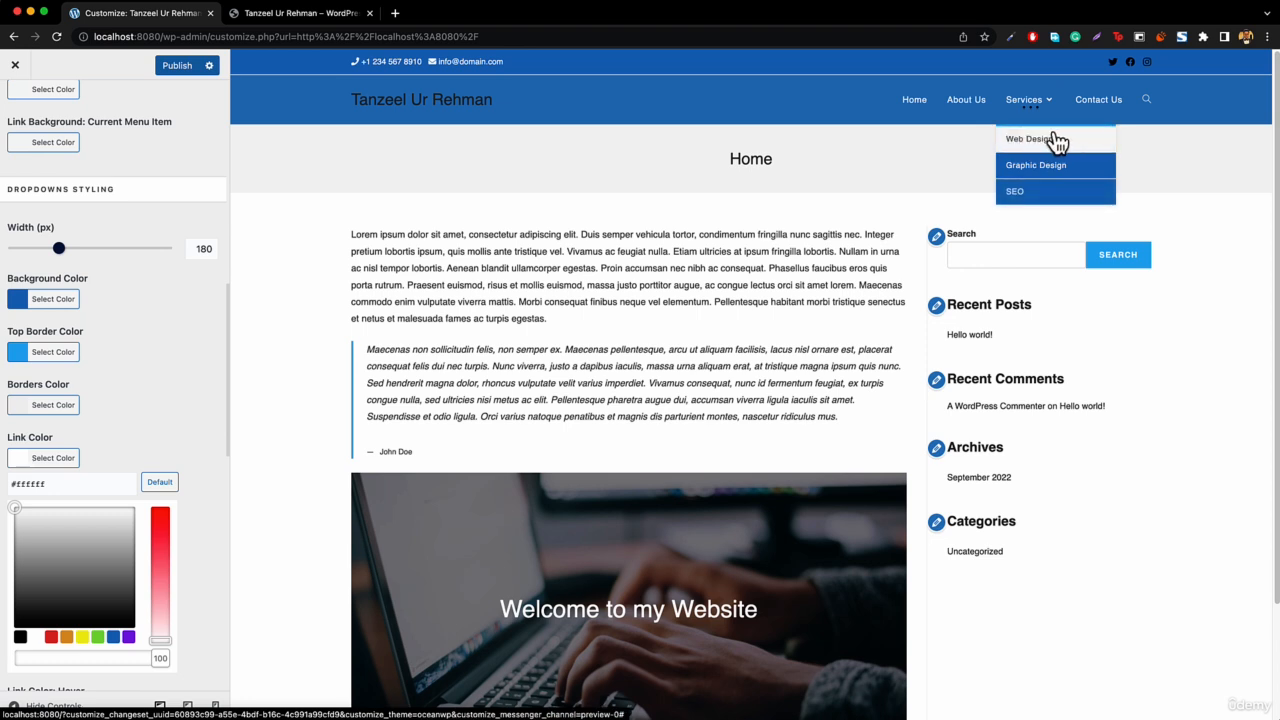
pyautogui.click(50, 351)
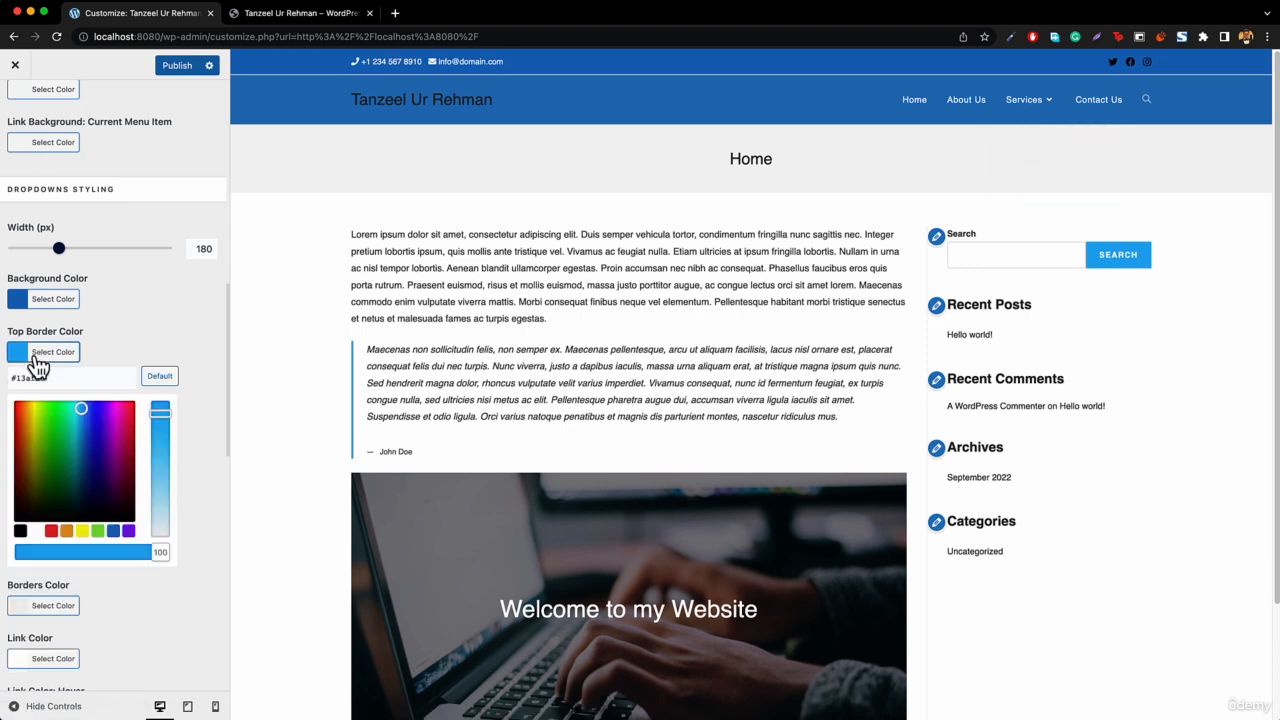
pyautogui.click(20, 531)
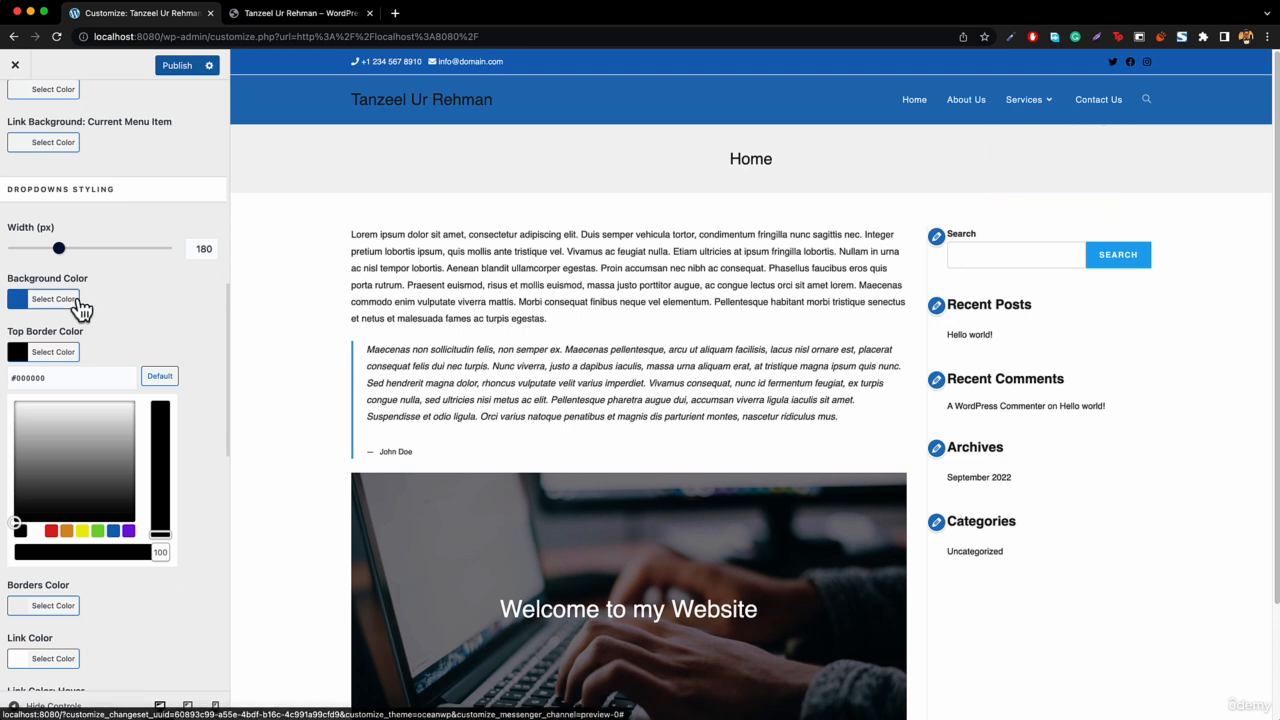
pyautogui.click(40, 360)
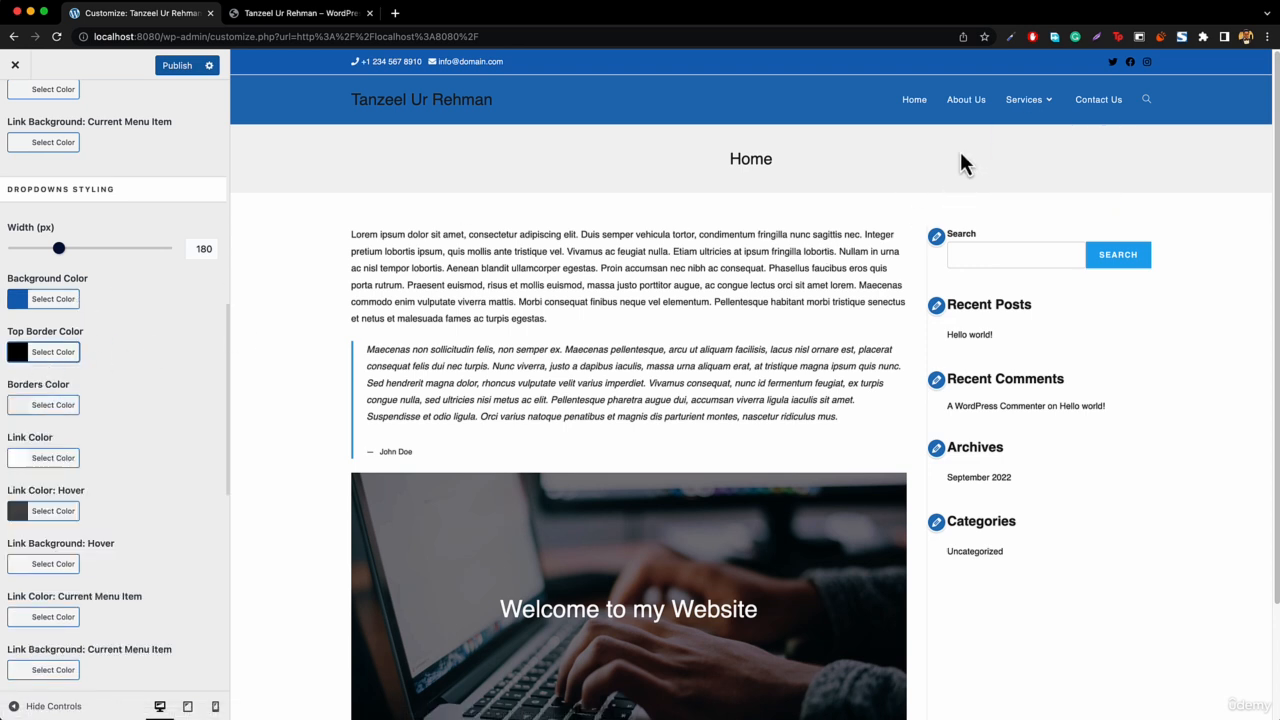
# Lower the opacity of the dropdown Borders Color to make the lines between submenu items transparent, and preview the Services dropdown.
pyautogui.click(20, 406)
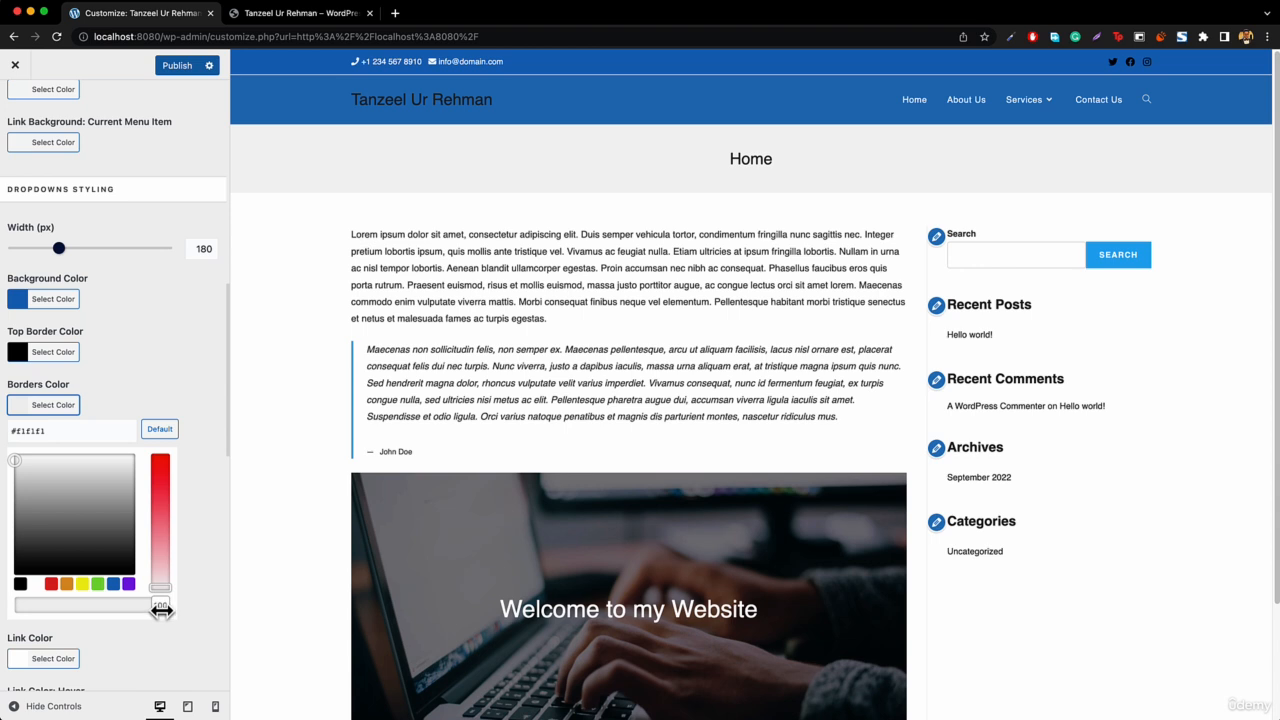
pyautogui.moveTo(161, 610); pyautogui.dragTo(5, 622)
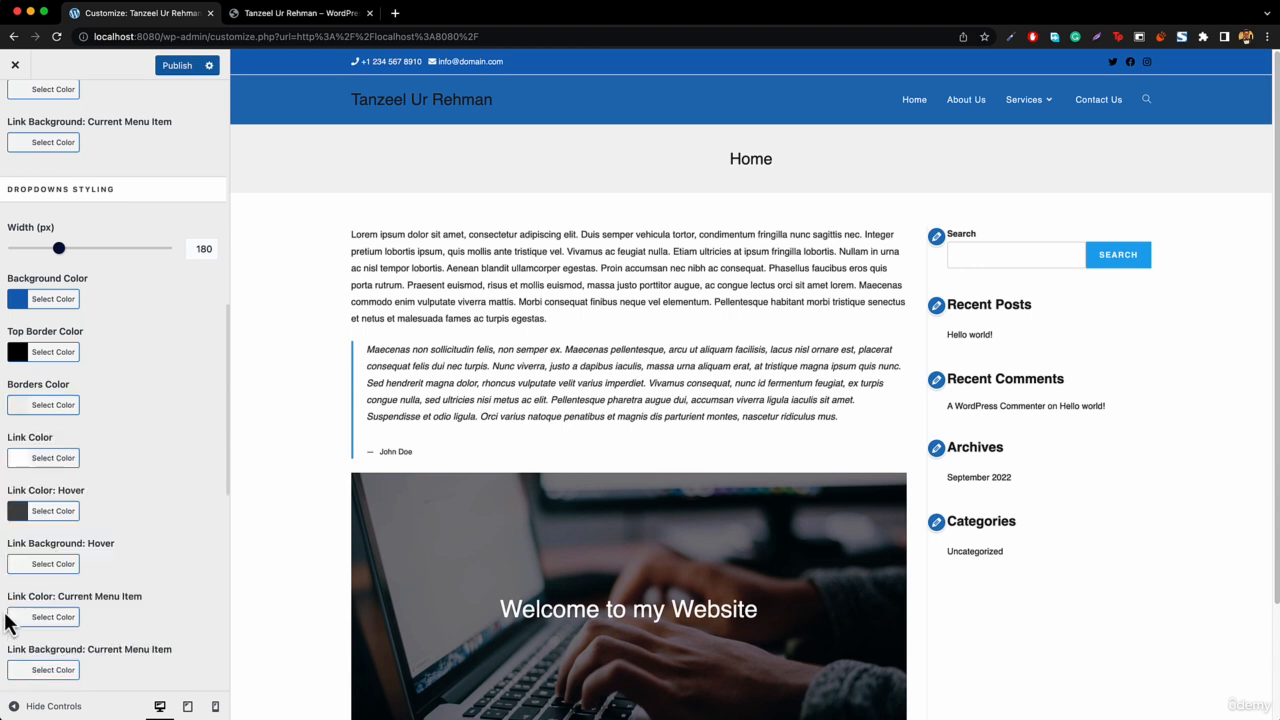
pyautogui.moveTo(1017, 112)
# Try the Disabled style for the header search icon and restore the Drop Down style.
pyautogui.scroll(-10, 160, 275)
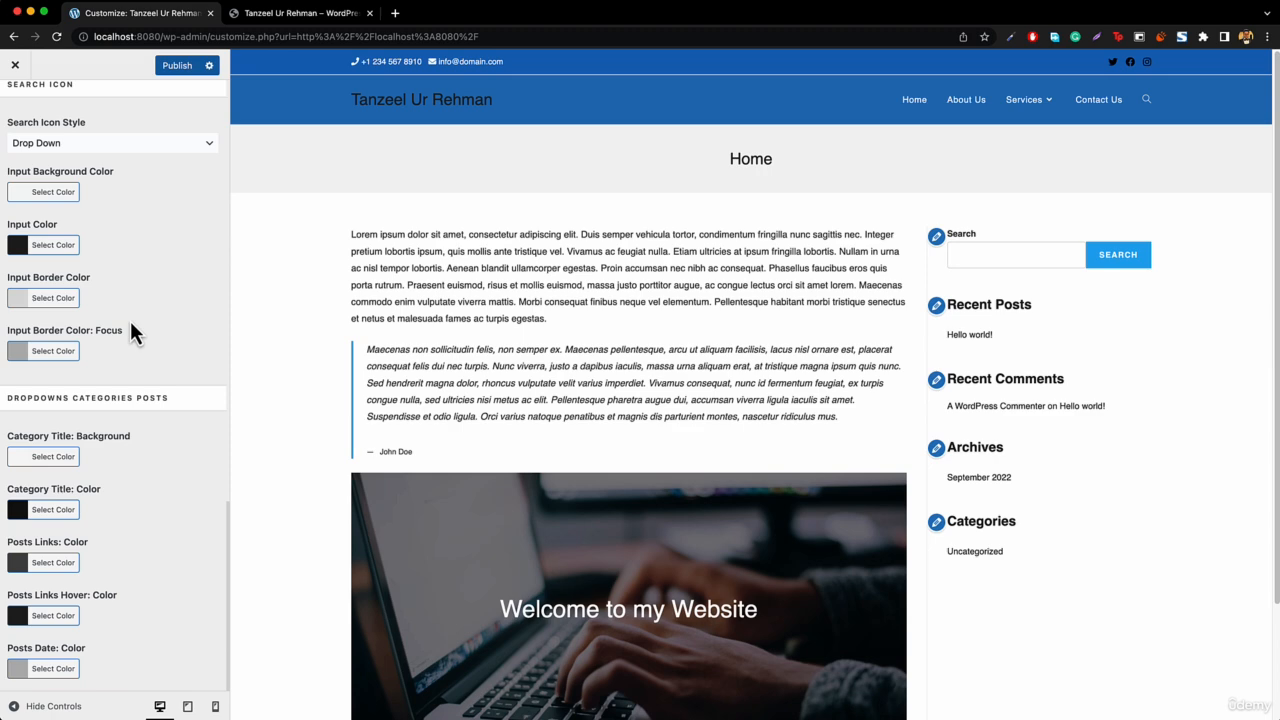
pyautogui.scroll(4, 135, 310)
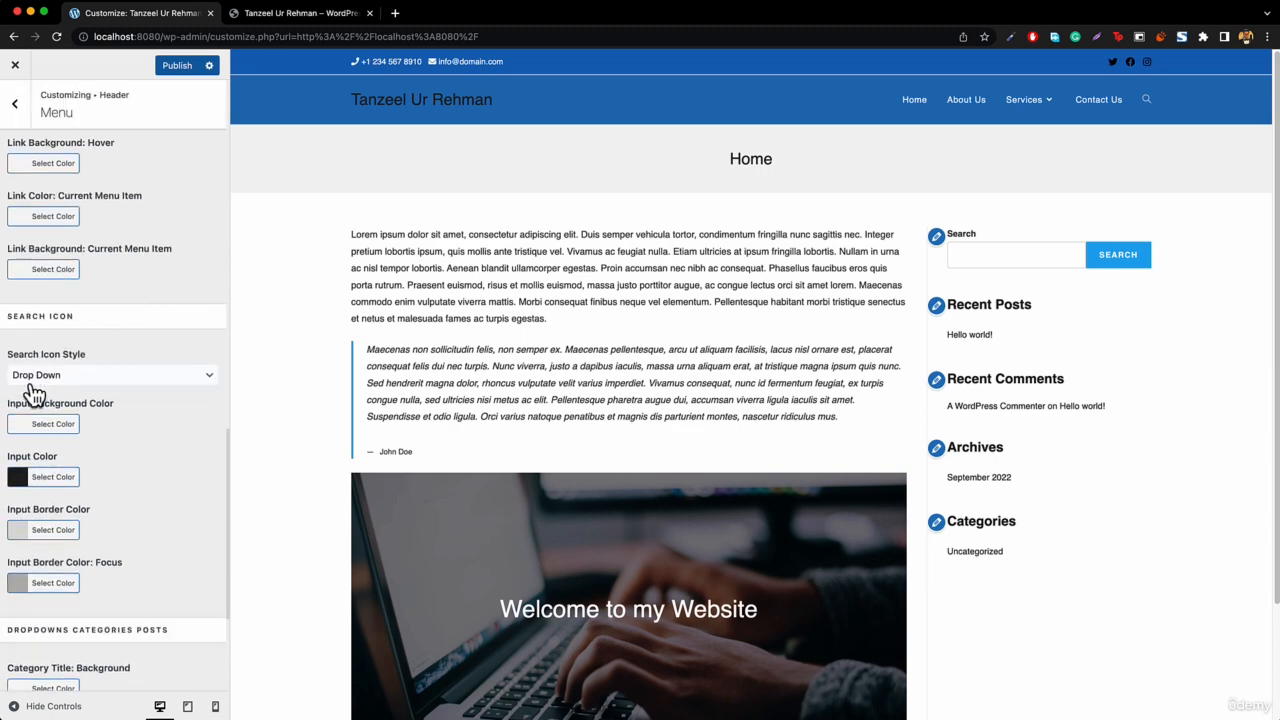
pyautogui.click(86, 381)
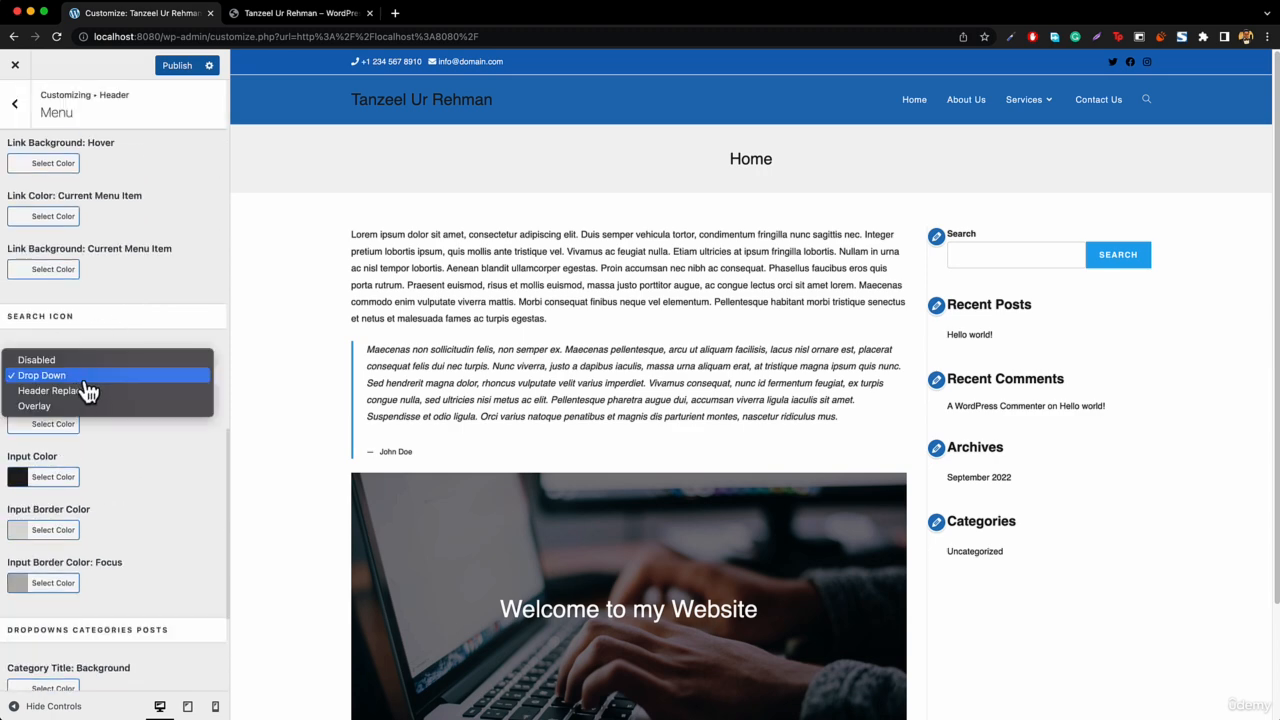
pyautogui.click(60, 360)
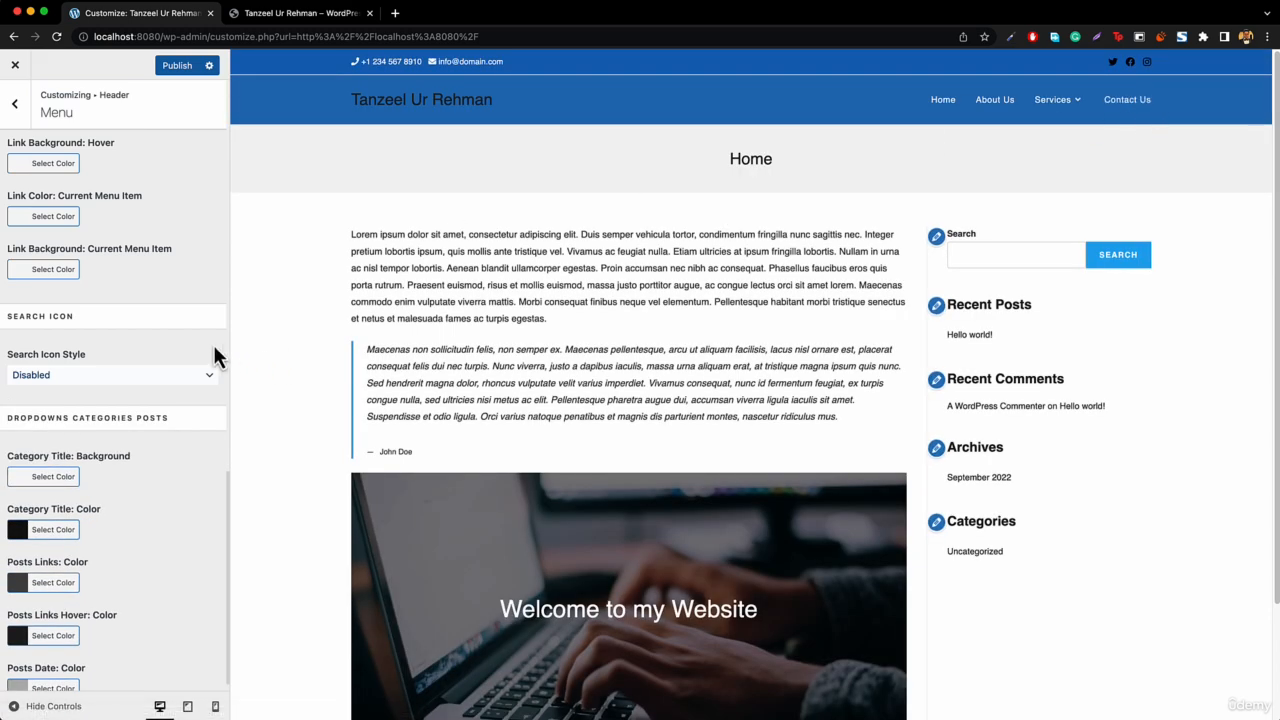
pyautogui.click(148, 376)
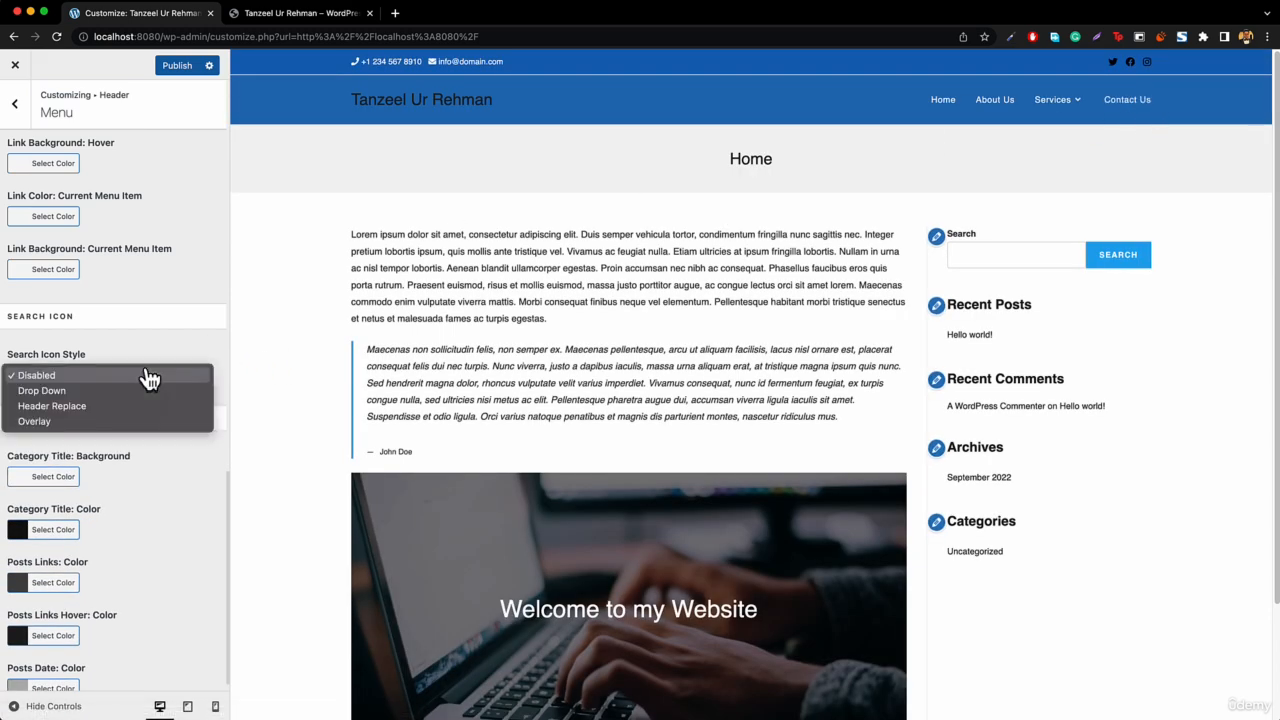
pyautogui.click(100, 391)
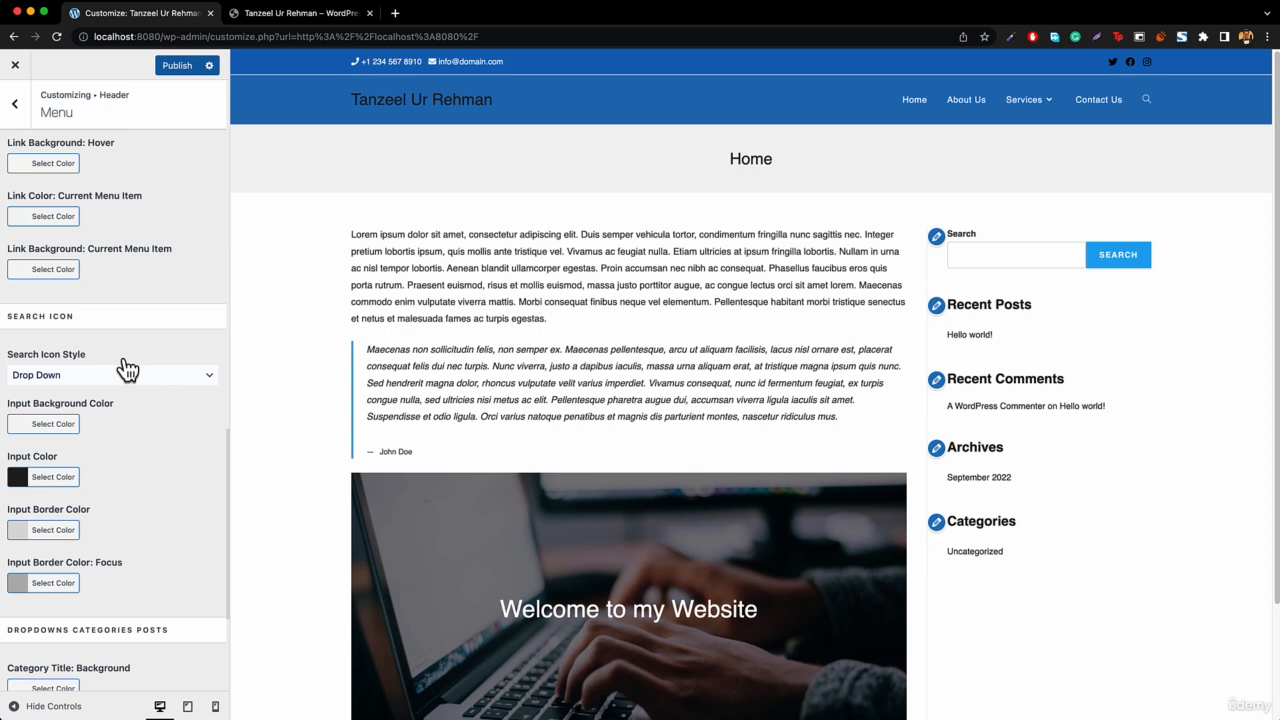
# Set the header logo text color to white #ffffff and check the site title's hover color on the reference site.
pyautogui.scroll(6, 128, 370)
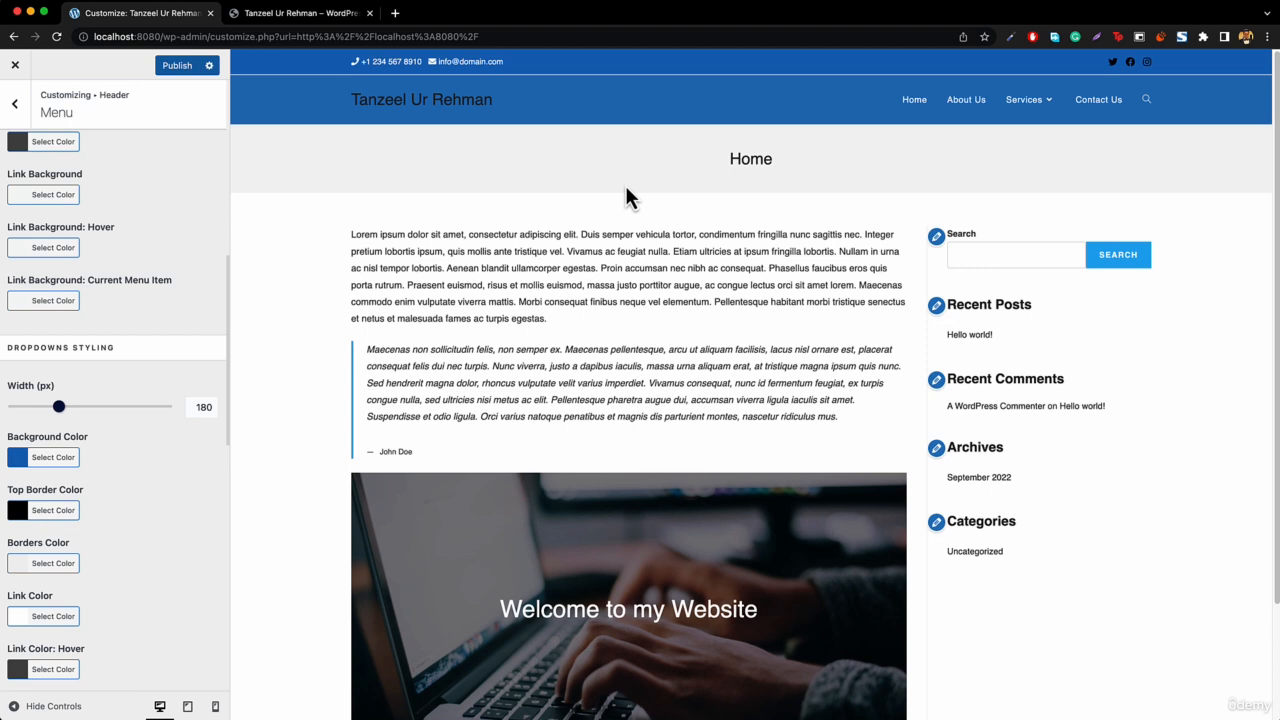
pyautogui.scroll(5, 120, 294)
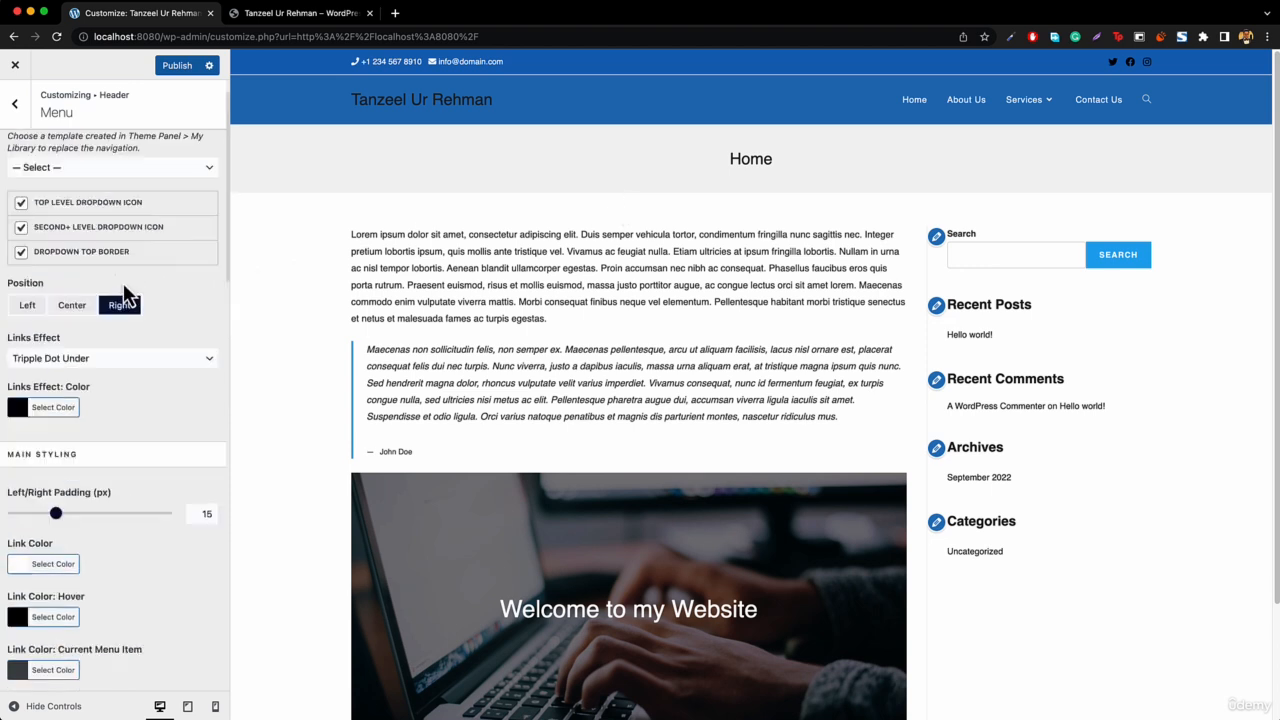
pyautogui.scroll(1, 125, 285)
pyautogui.click(14, 106)
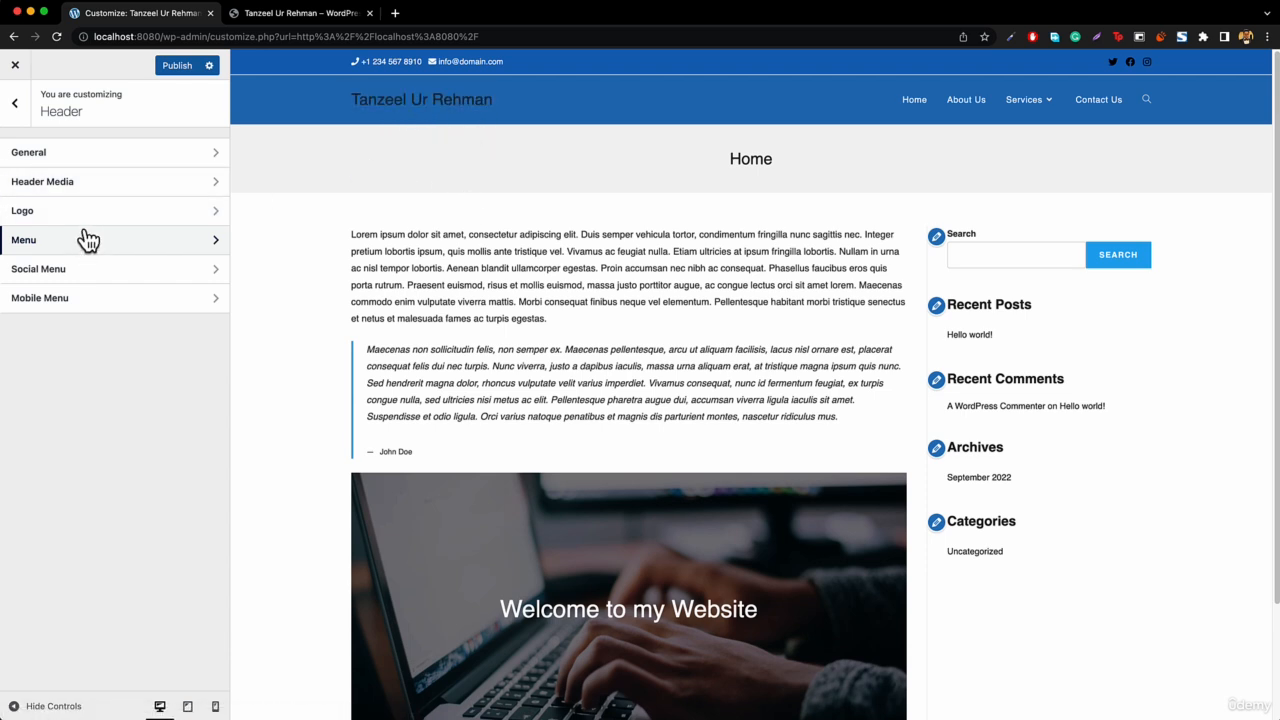
pyautogui.click(32, 219)
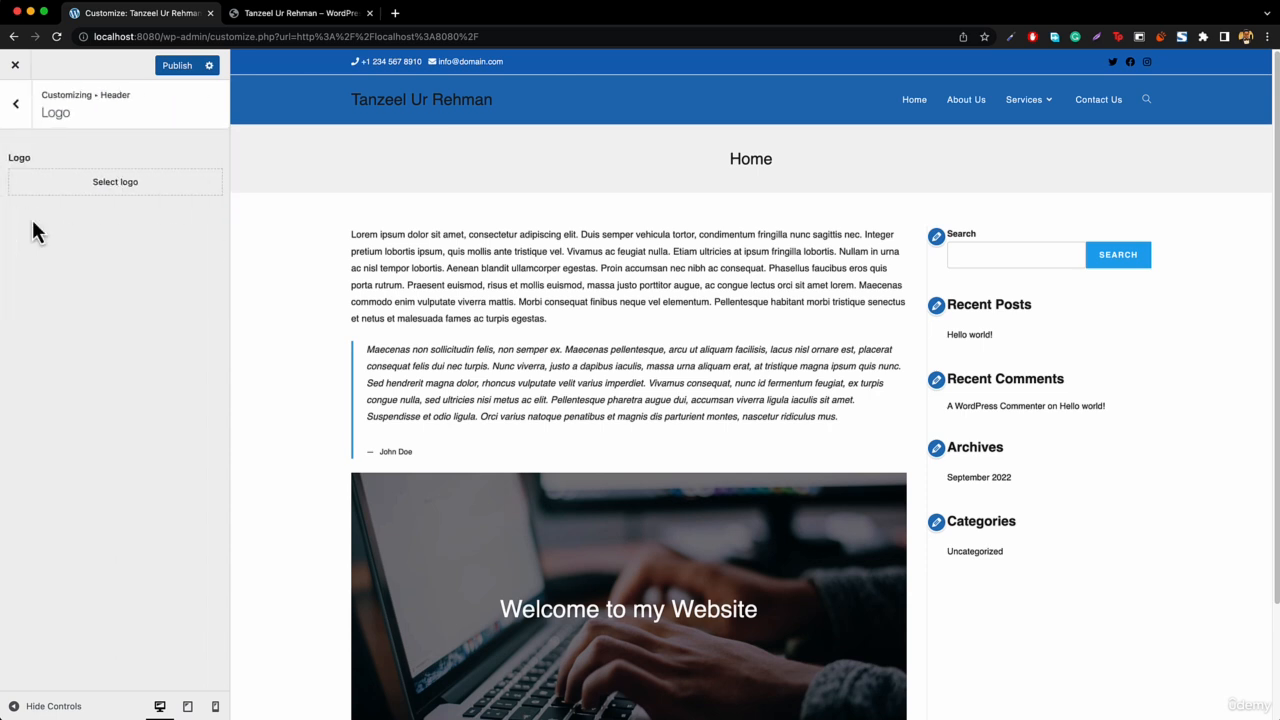
pyautogui.click(25, 310)
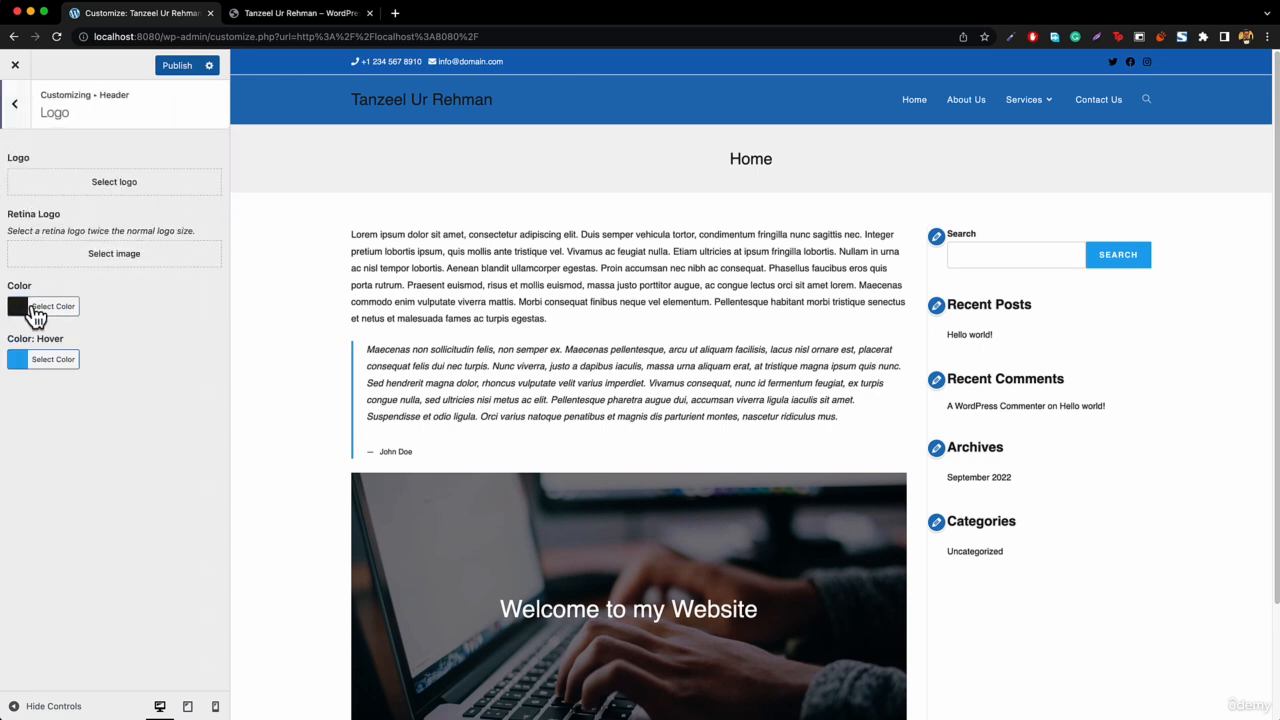
pyautogui.click(36, 486)
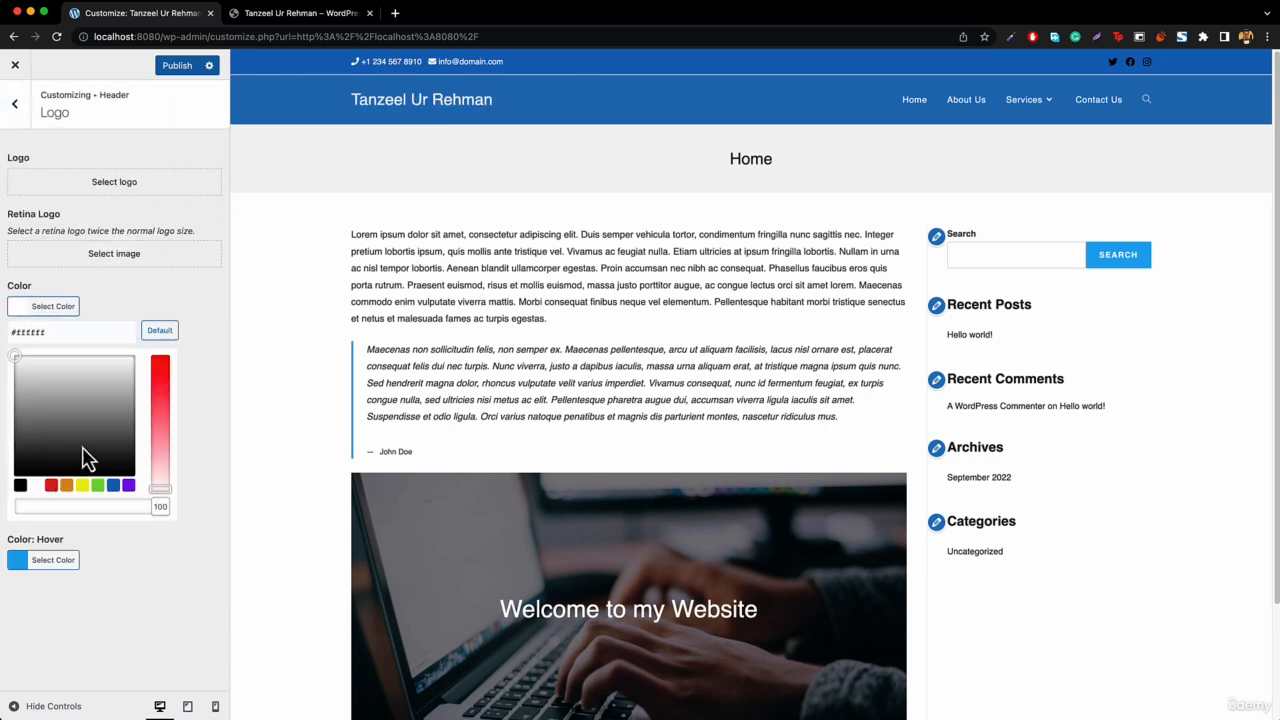
pyautogui.click(265, 14)
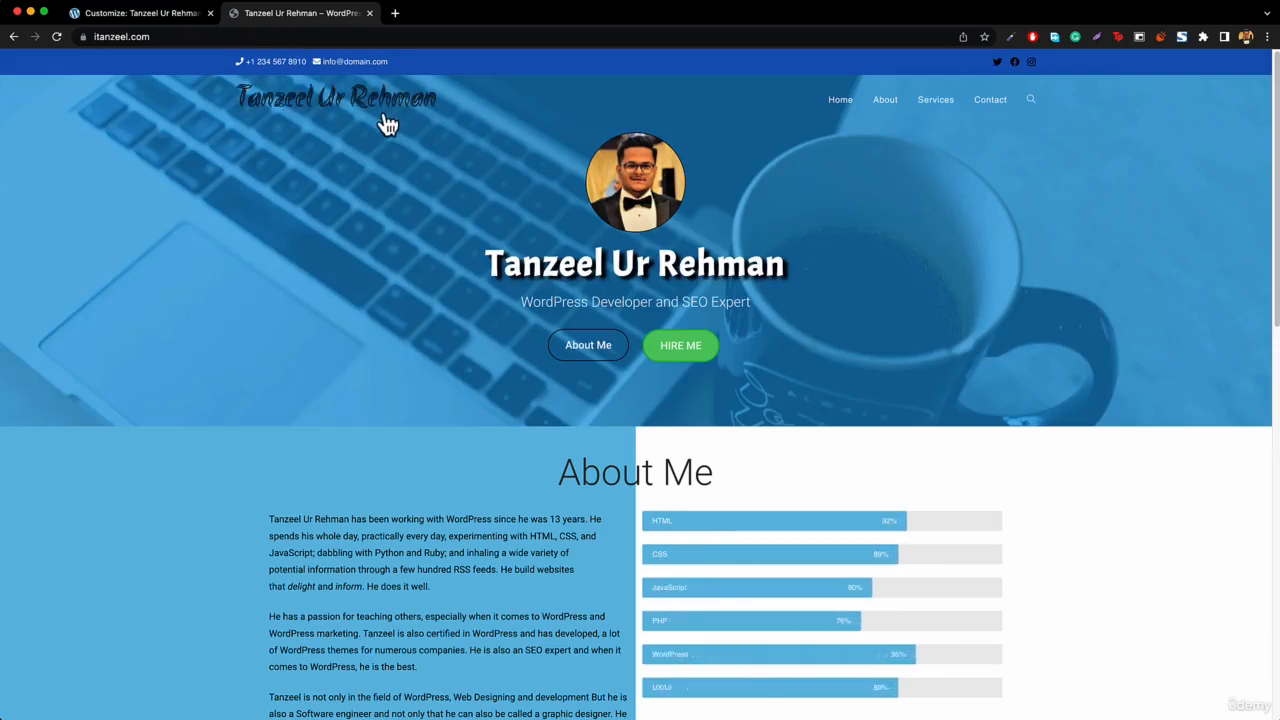
pyautogui.click(174, 20)
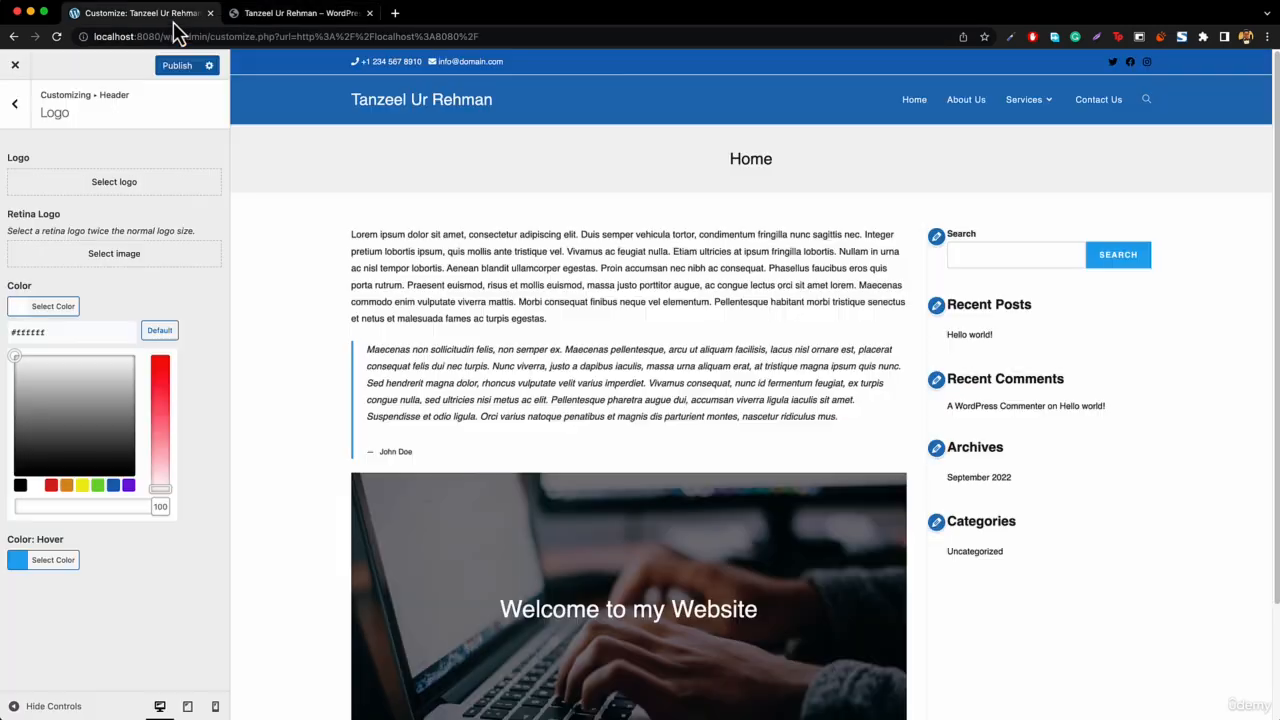
# Set the header logo's hover color to black #000000 and open the logo typography settings.
pyautogui.click(51, 560)
pyautogui.click(20, 539)
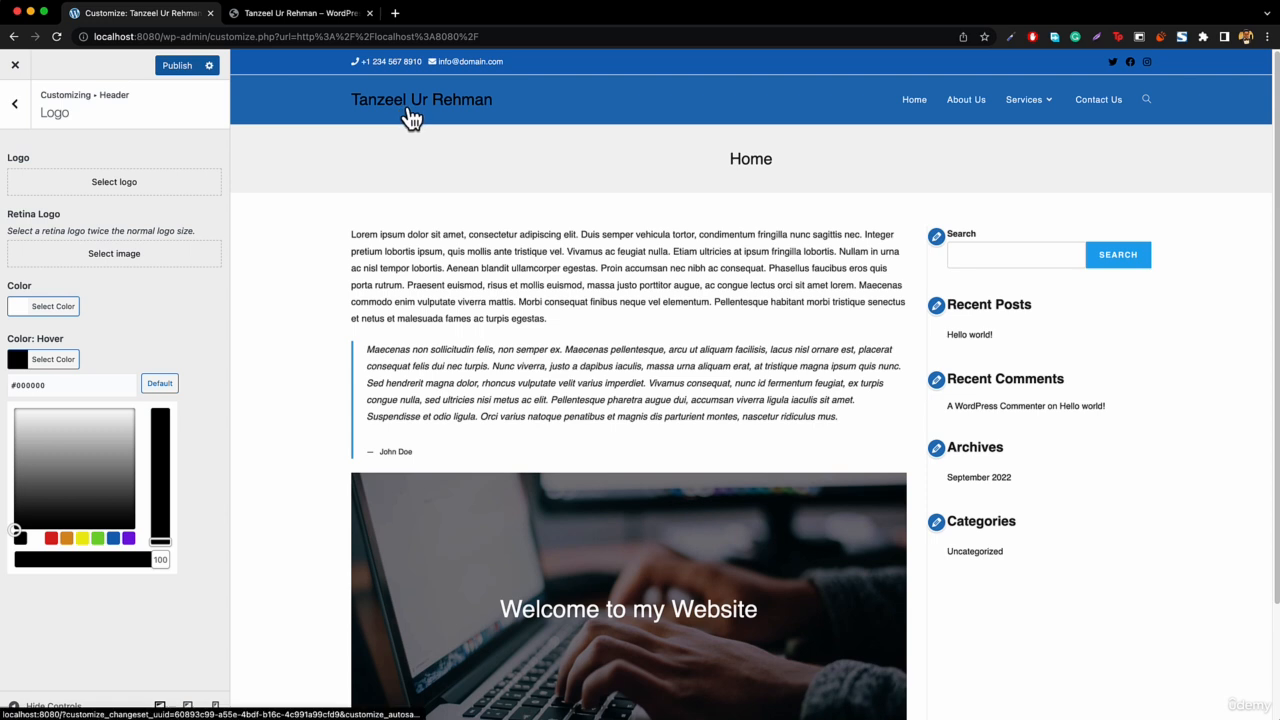
pyautogui.click(15, 116)
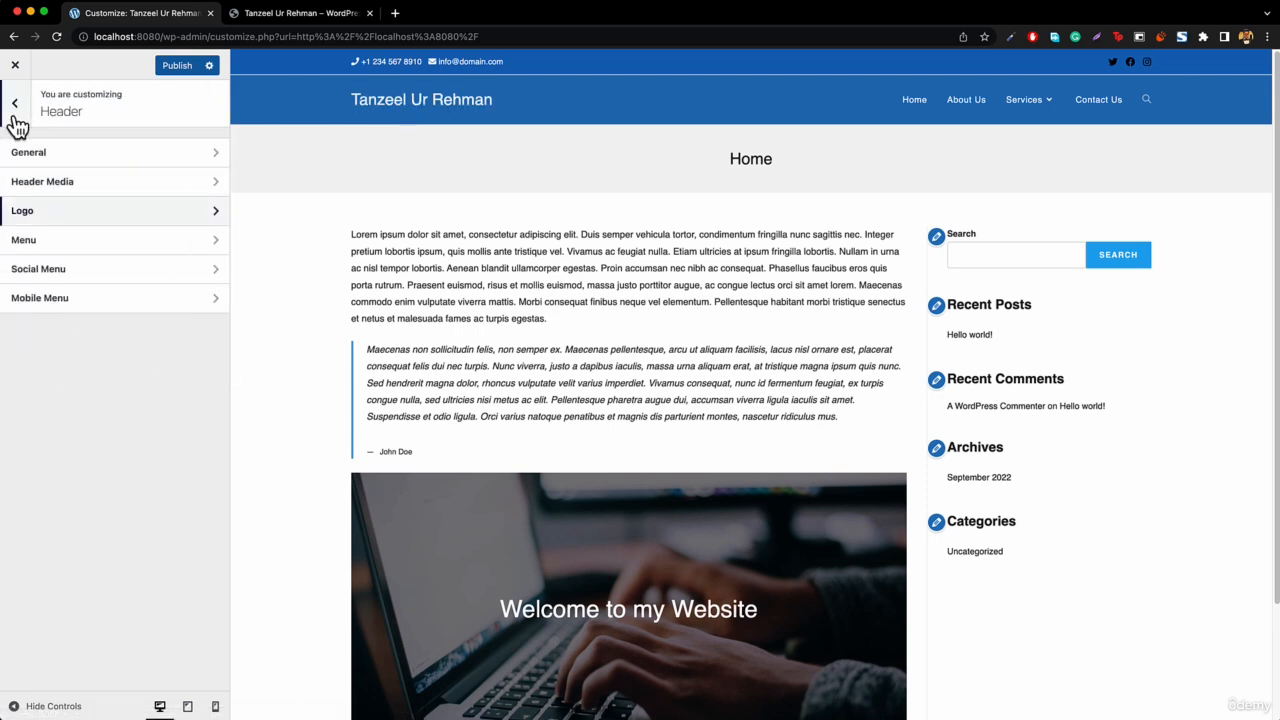
pyautogui.click(15, 116)
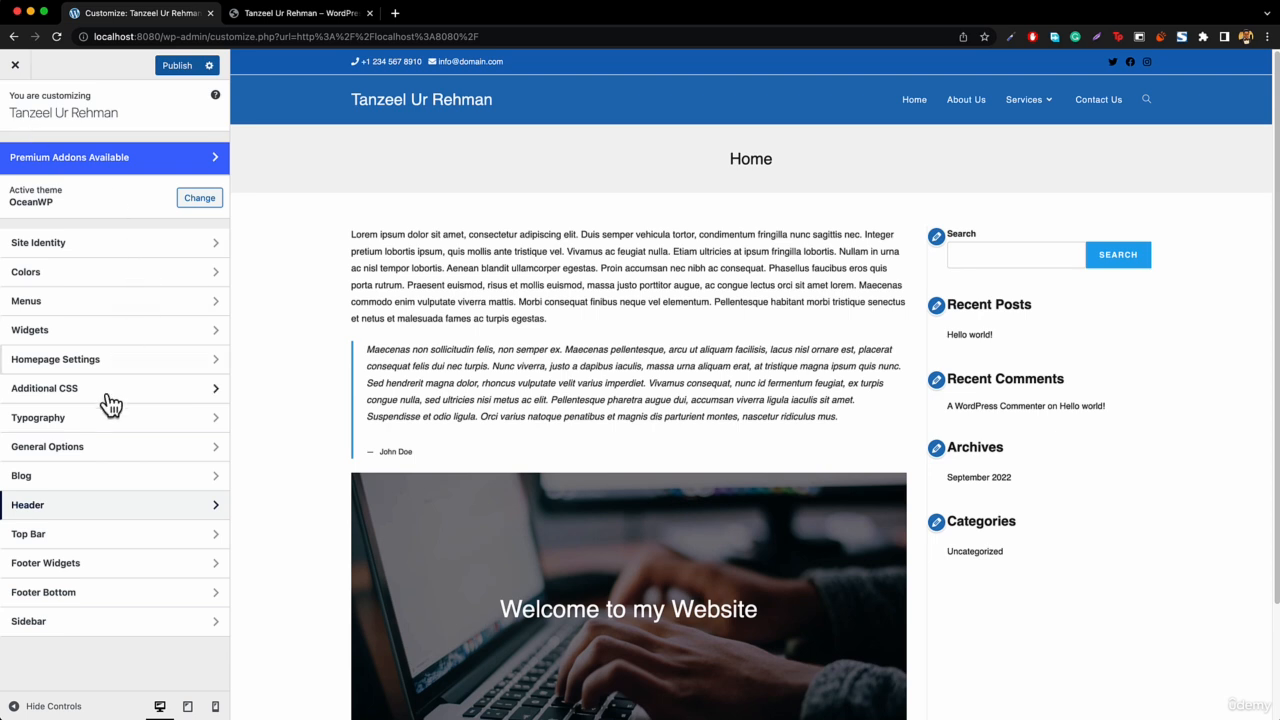
pyautogui.click(60, 420)
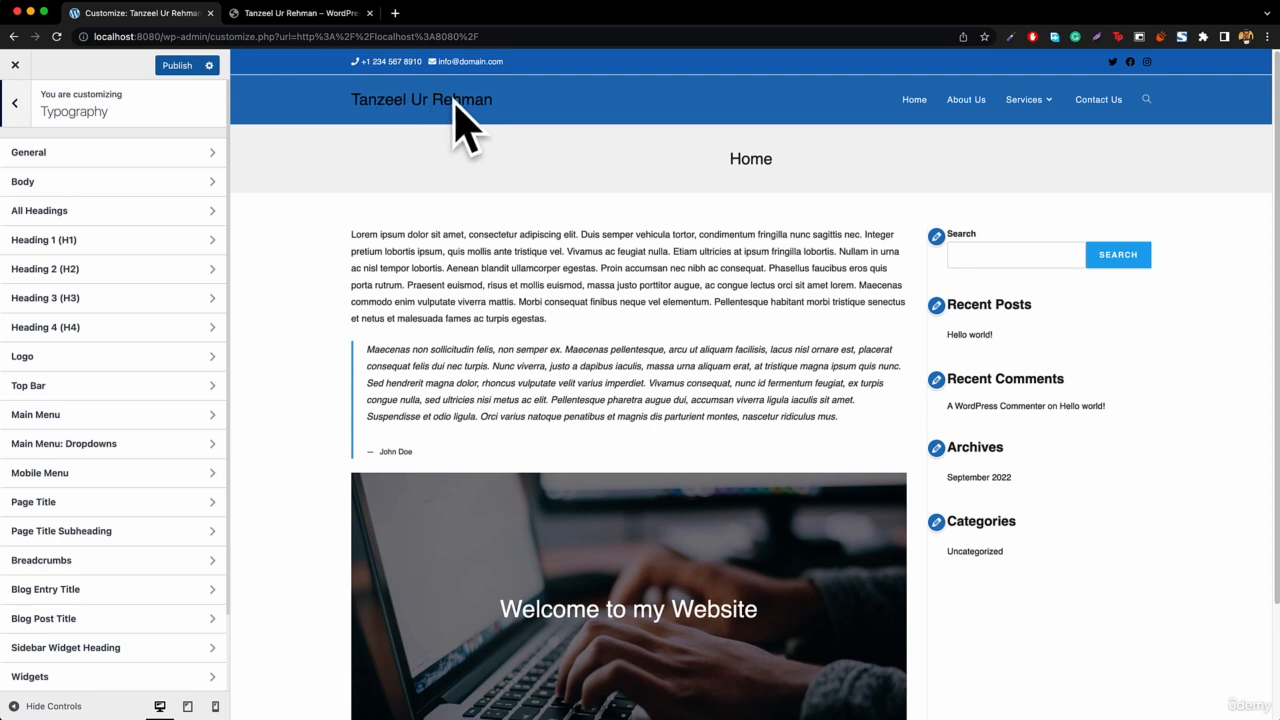
pyautogui.click(50, 362)
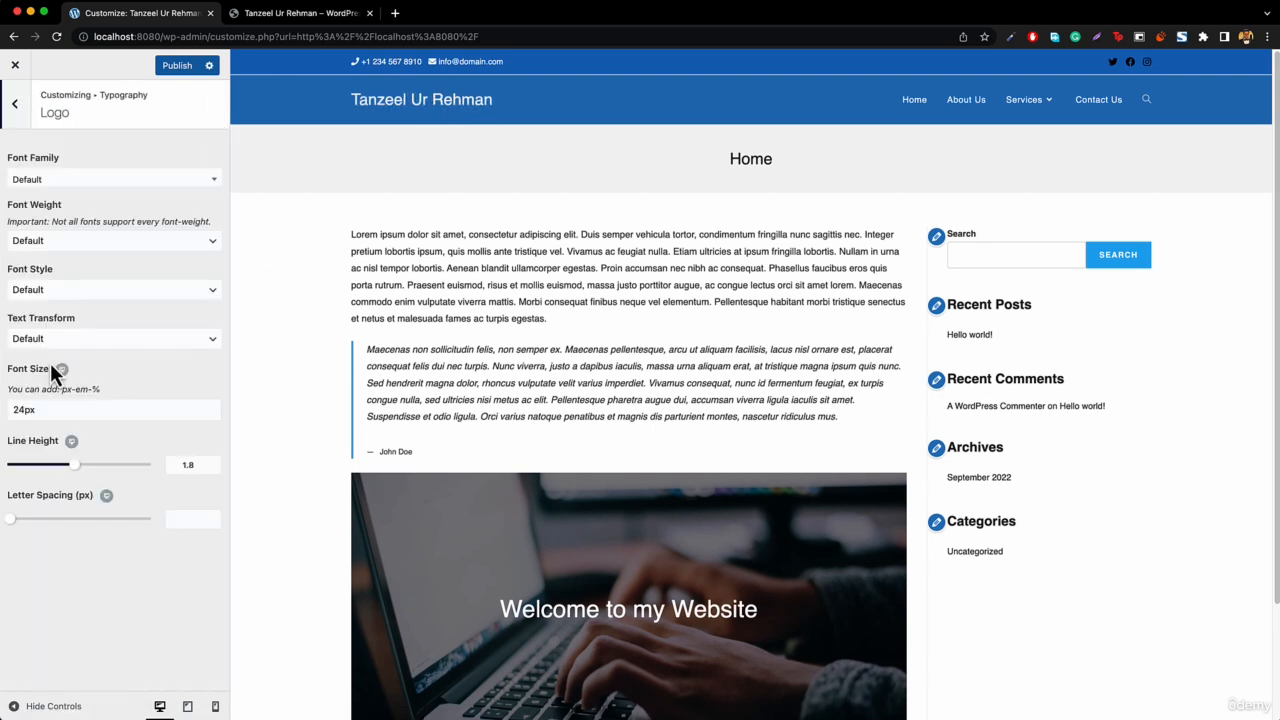
# Try Arial, Helvetica, sans-serif and Aguafina Script as the logo's font family.
pyautogui.click(40, 179)
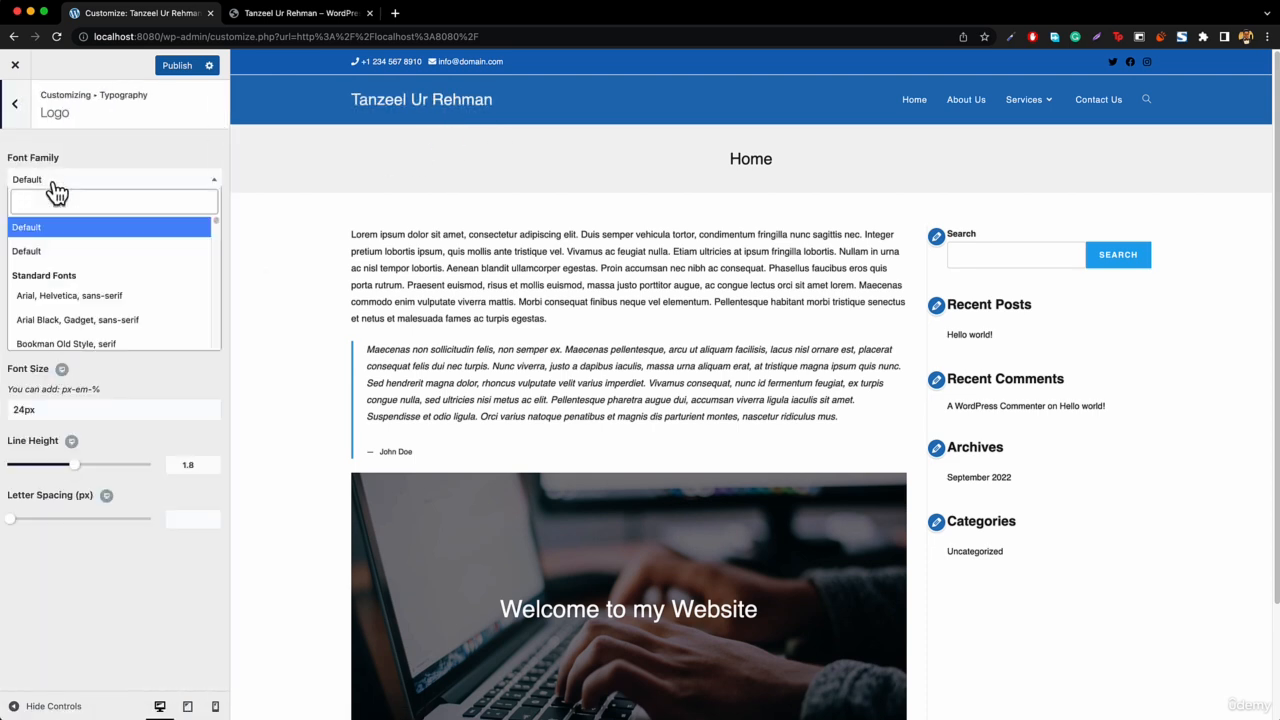
pyautogui.click(86, 296)
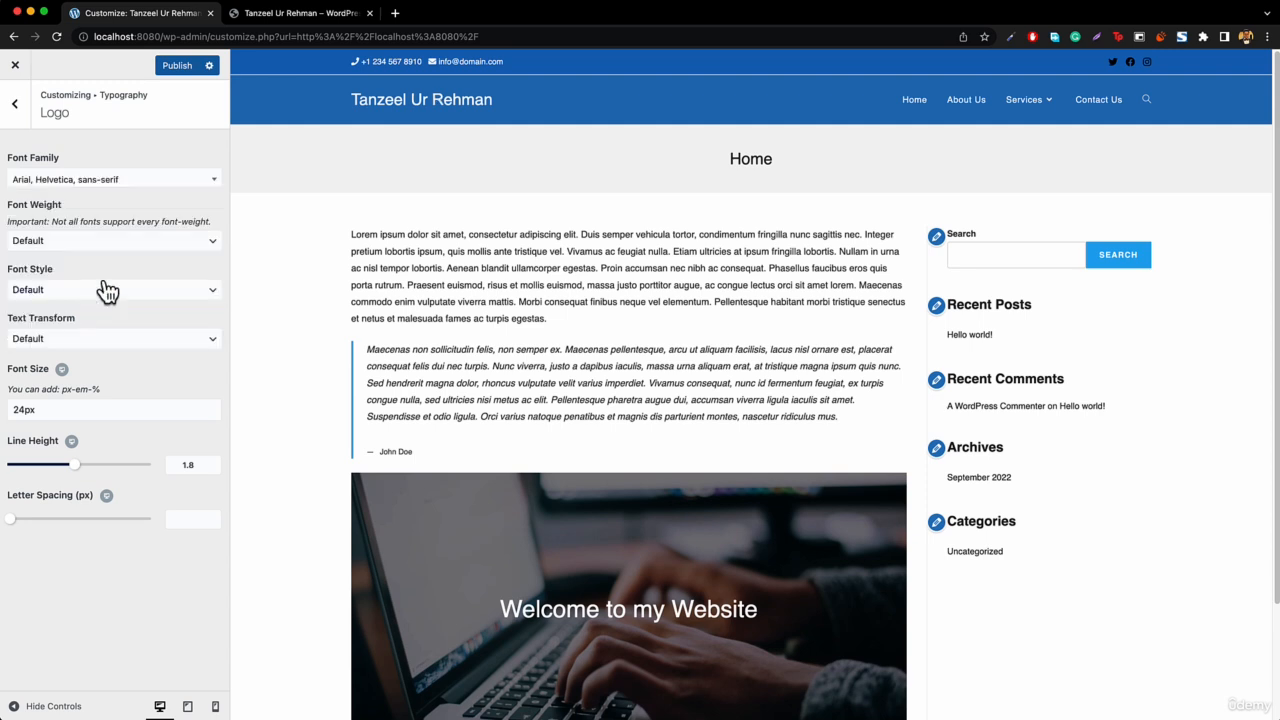
pyautogui.click(107, 192)
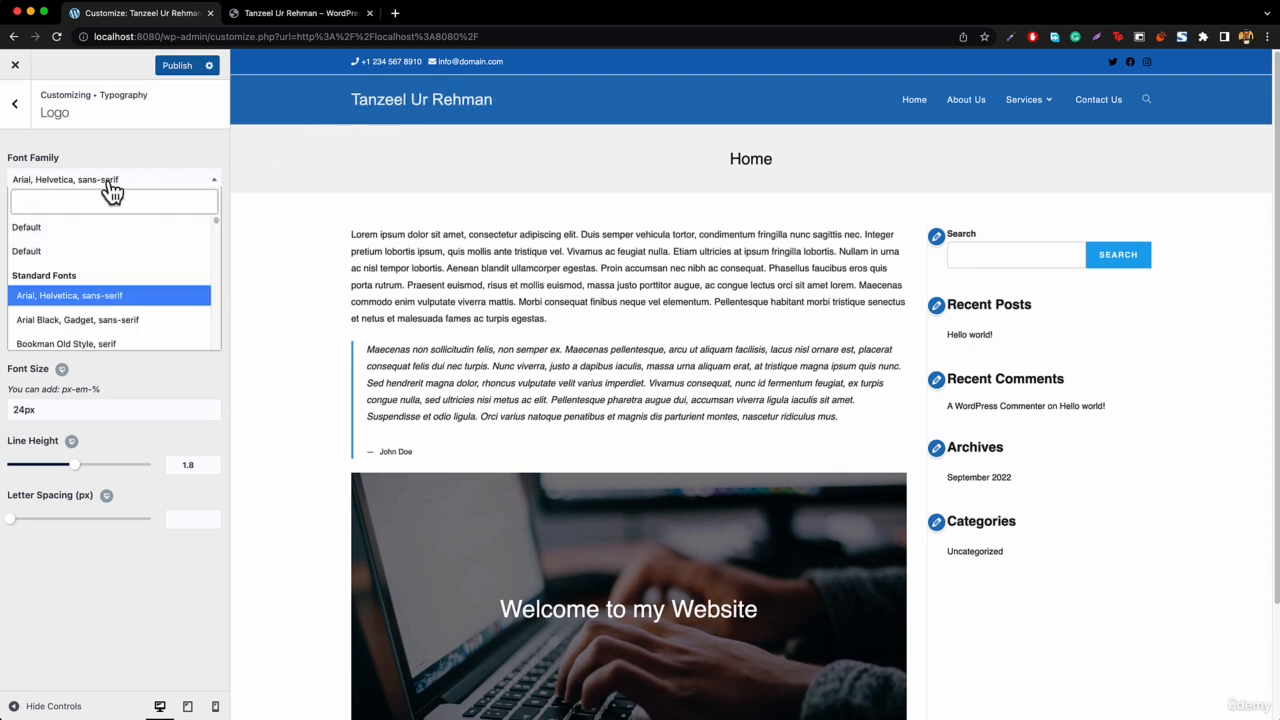
pyautogui.scroll(-5, 90, 320)
pyautogui.scroll(-3, 102, 303)
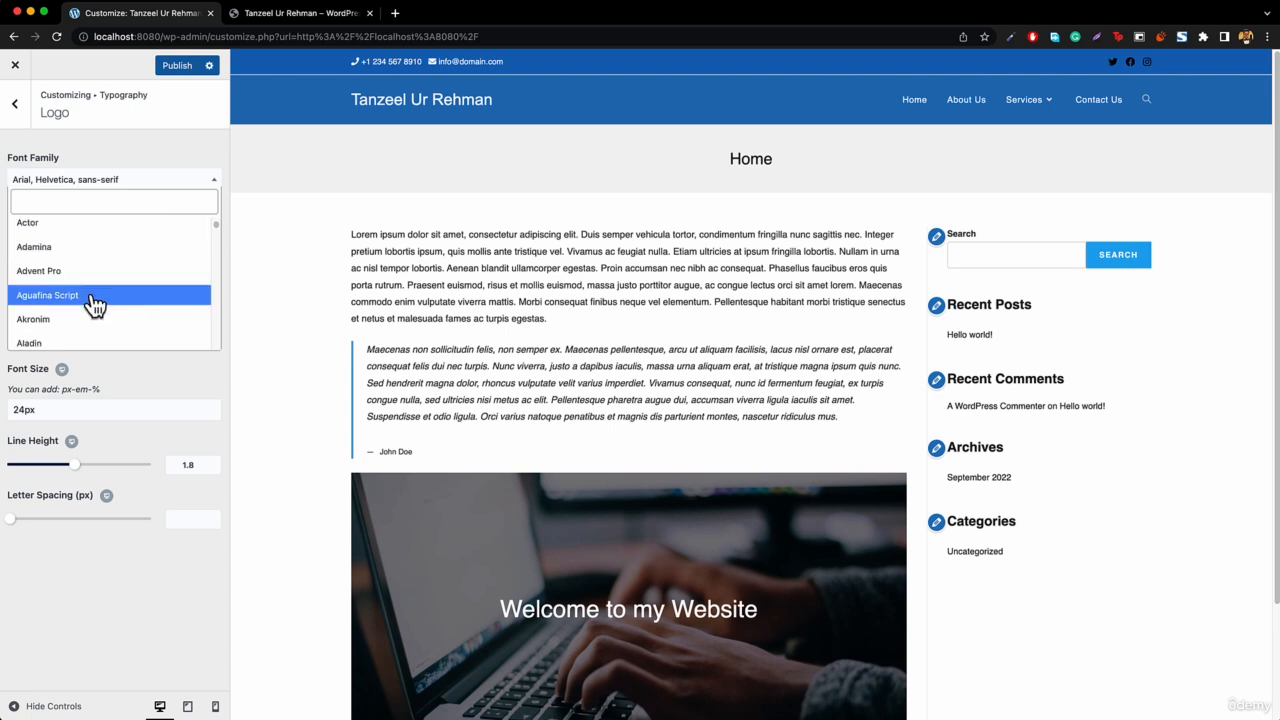
pyautogui.click(46, 300)
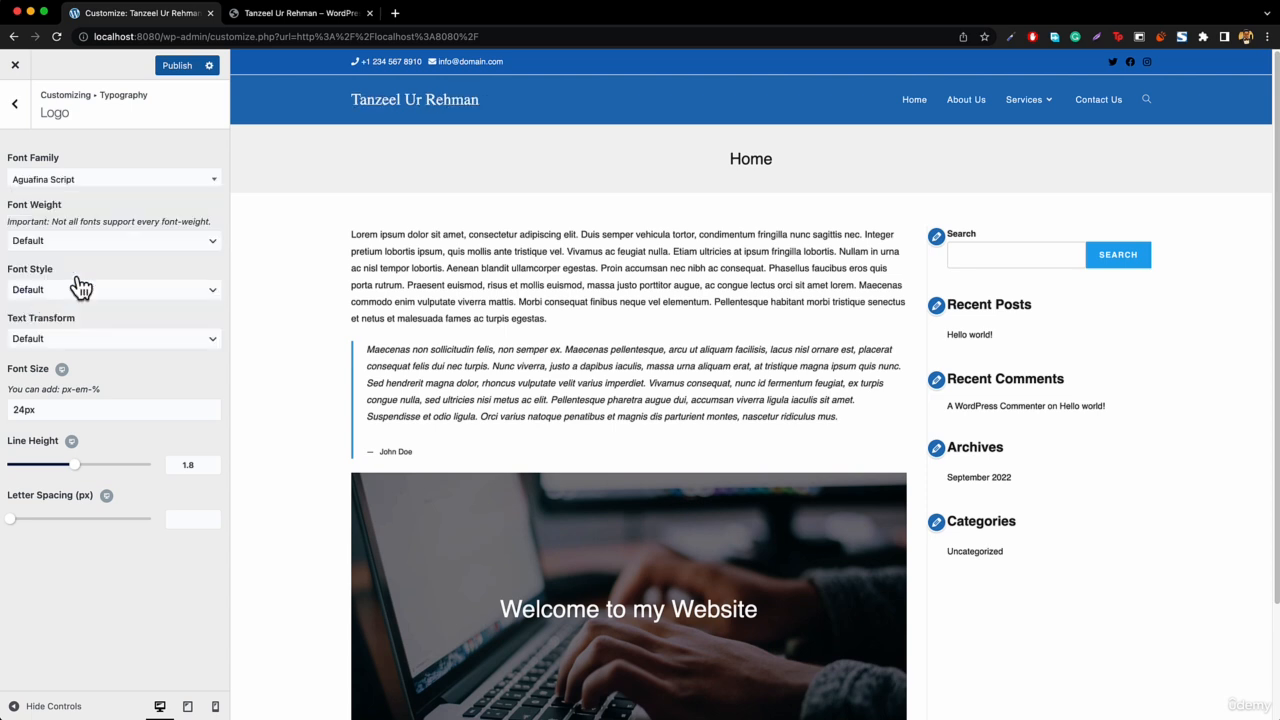
# Find the Akronim font and apply it as the logo's font family.
pyautogui.click(86, 186)
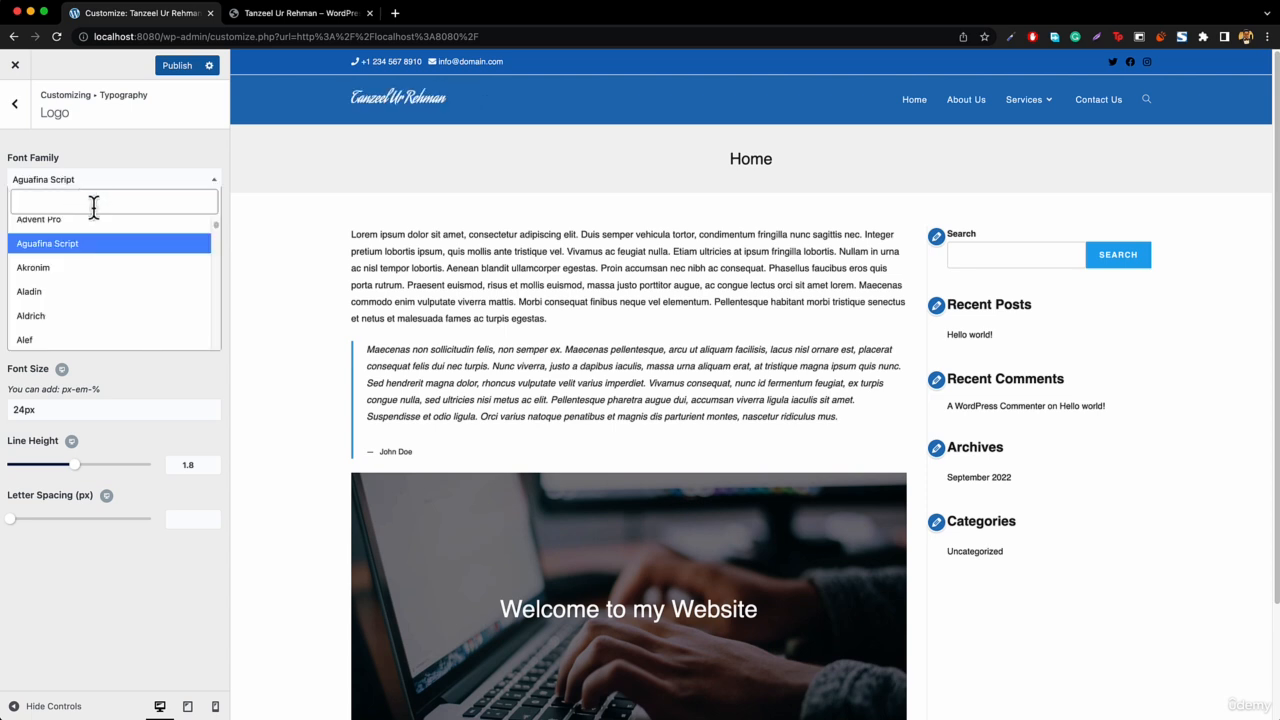
pyautogui.write('akd')
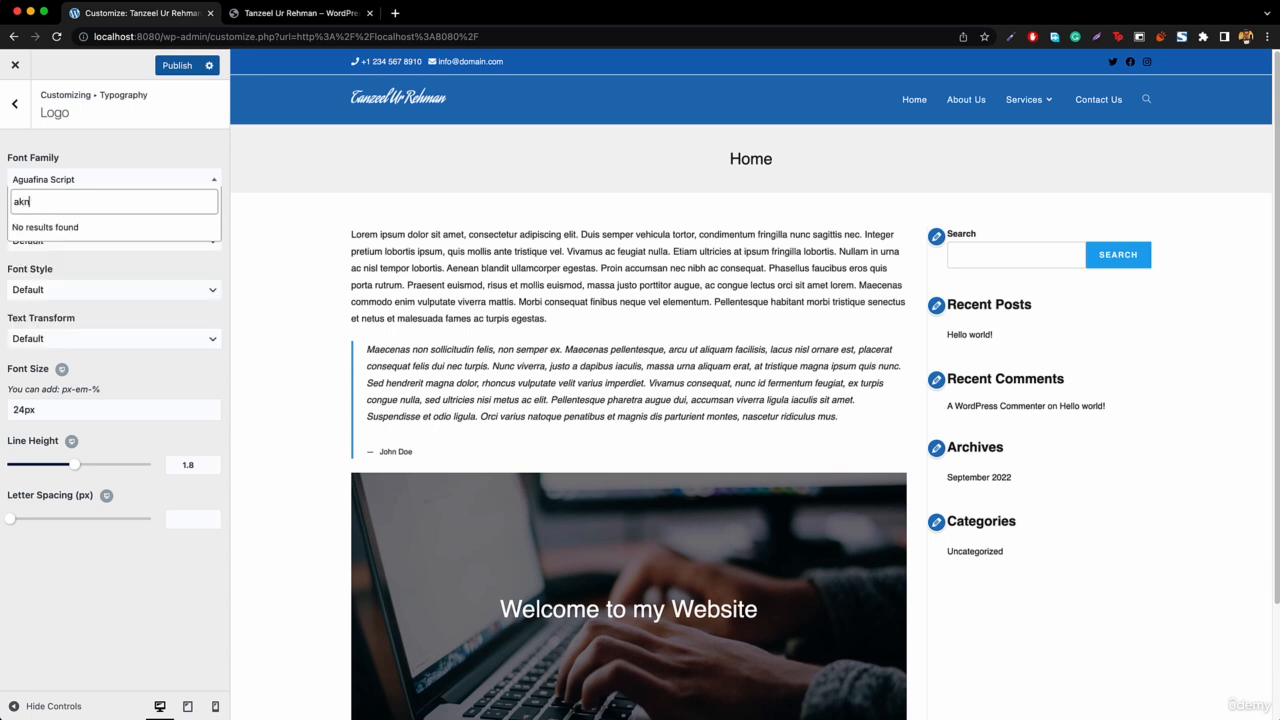
pyautogui.press('BackSpace')
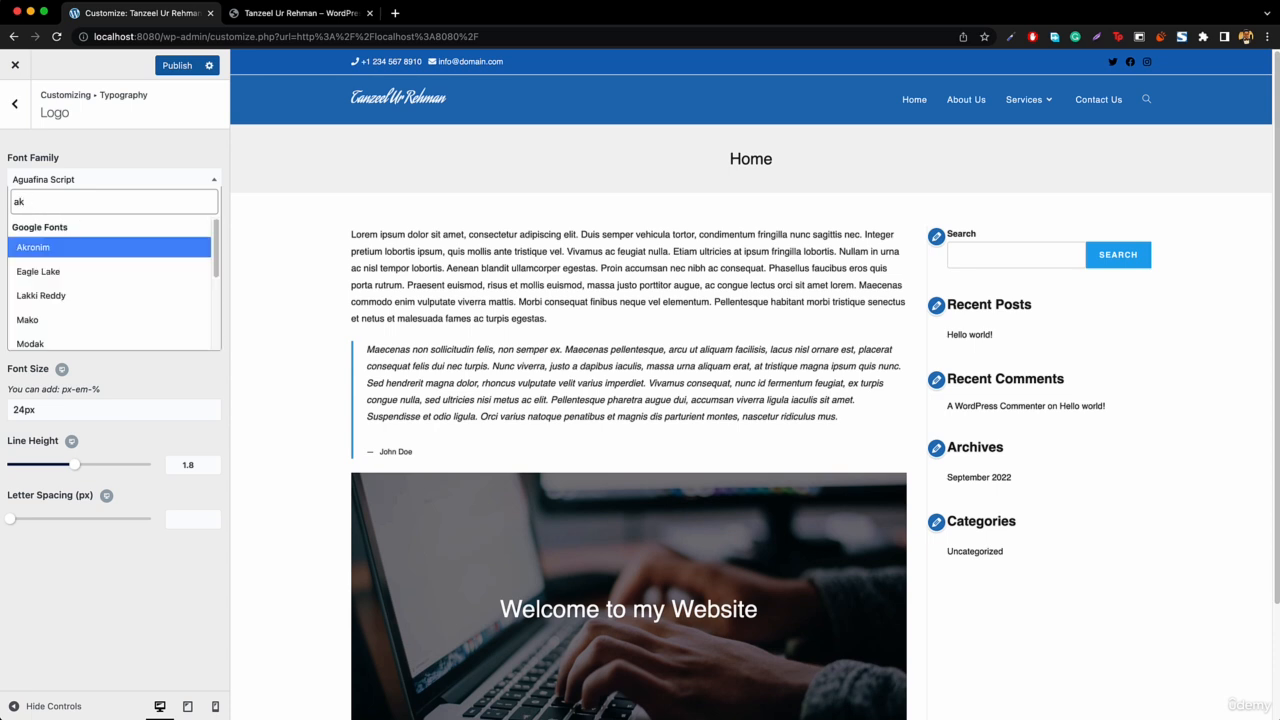
pyautogui.click(60, 250)
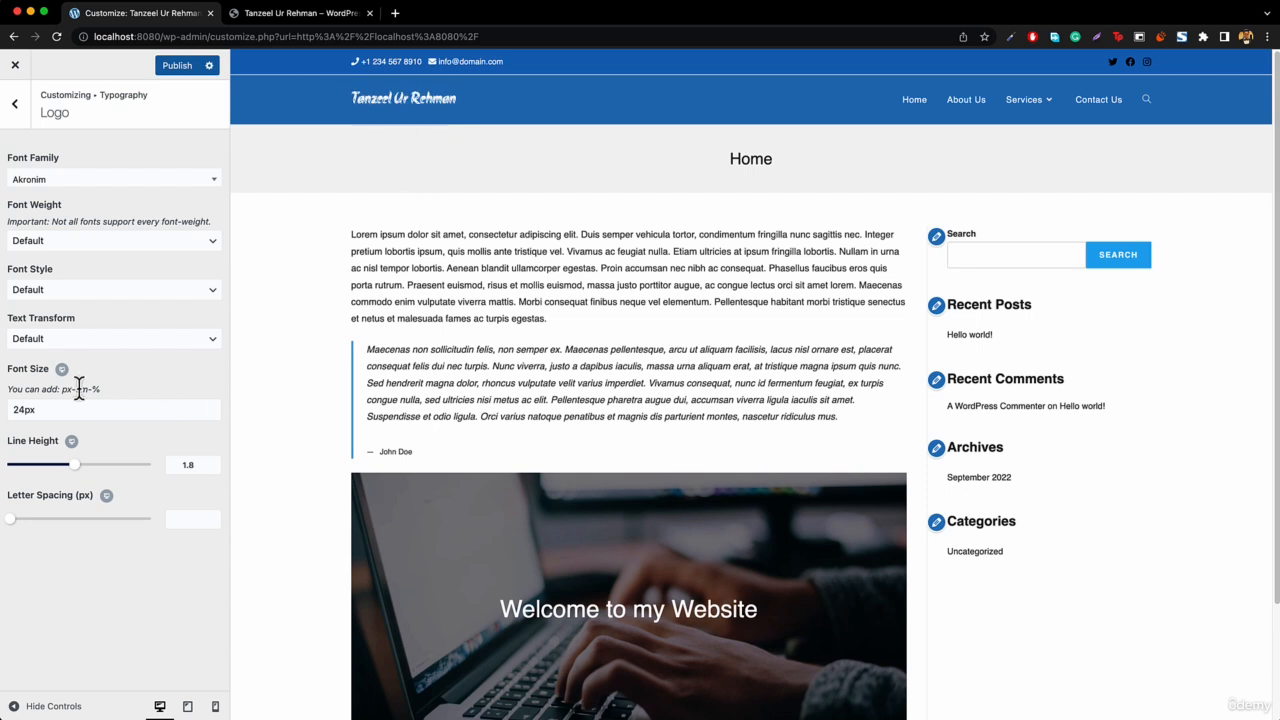
# Set the logo's font size to 46px and compare the title with the reference site's header.
pyautogui.click(26, 410)
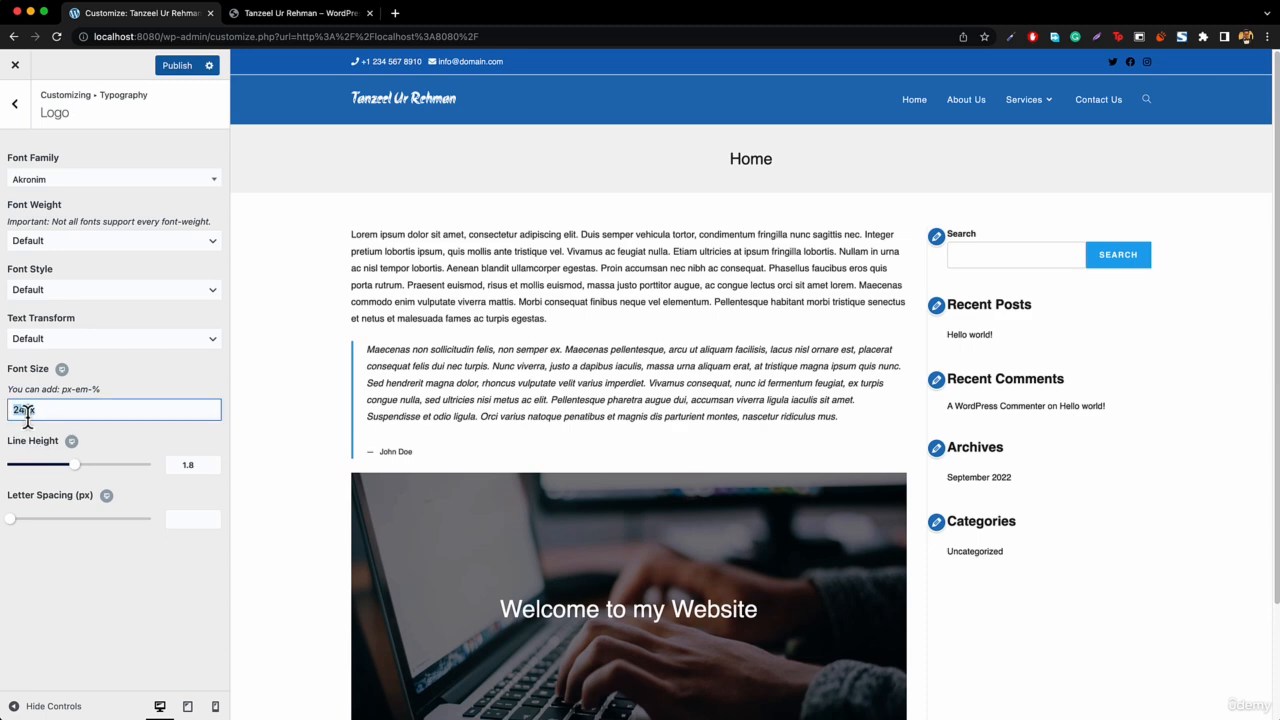
pyautogui.write('46px')
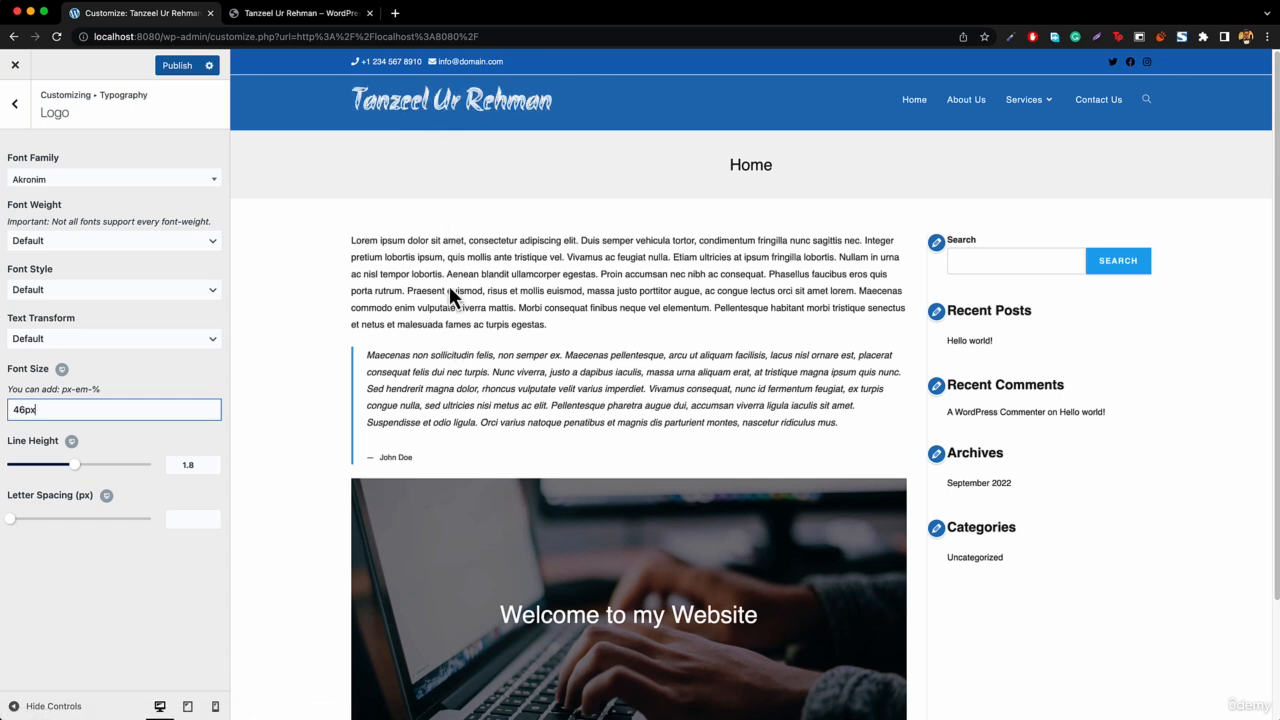
pyautogui.click(256, 18)
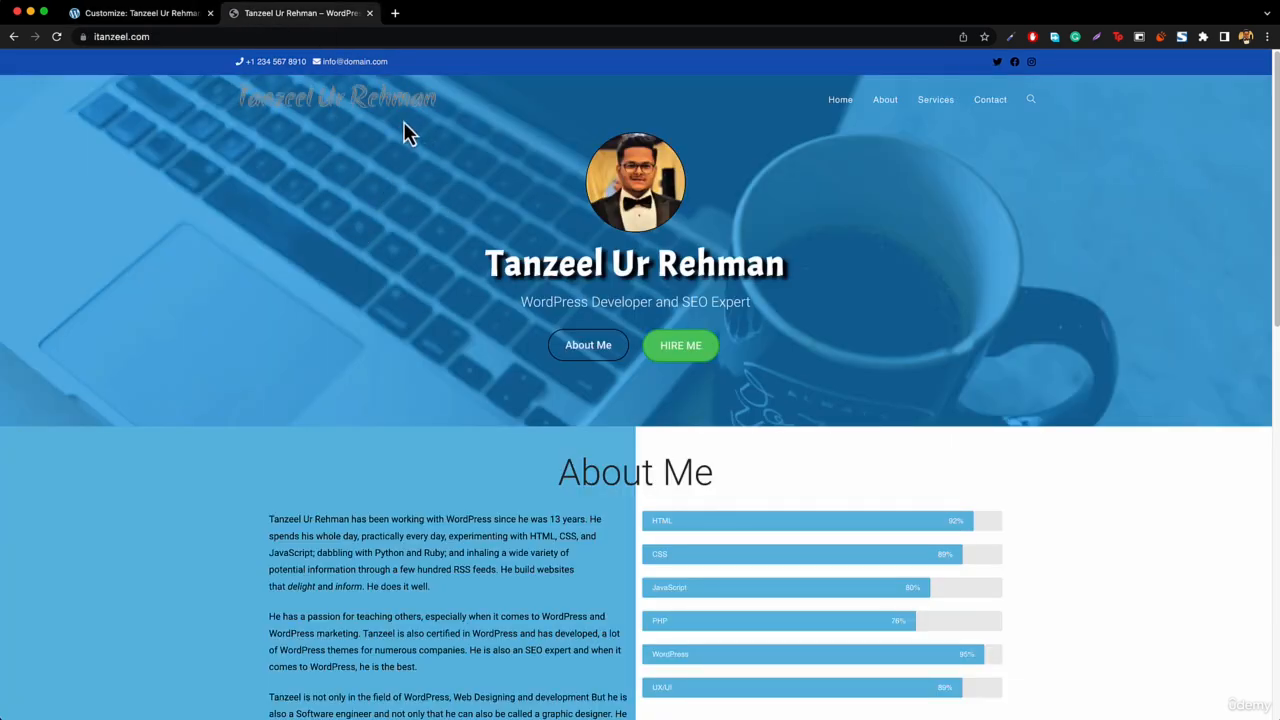
pyautogui.click(125, 13)
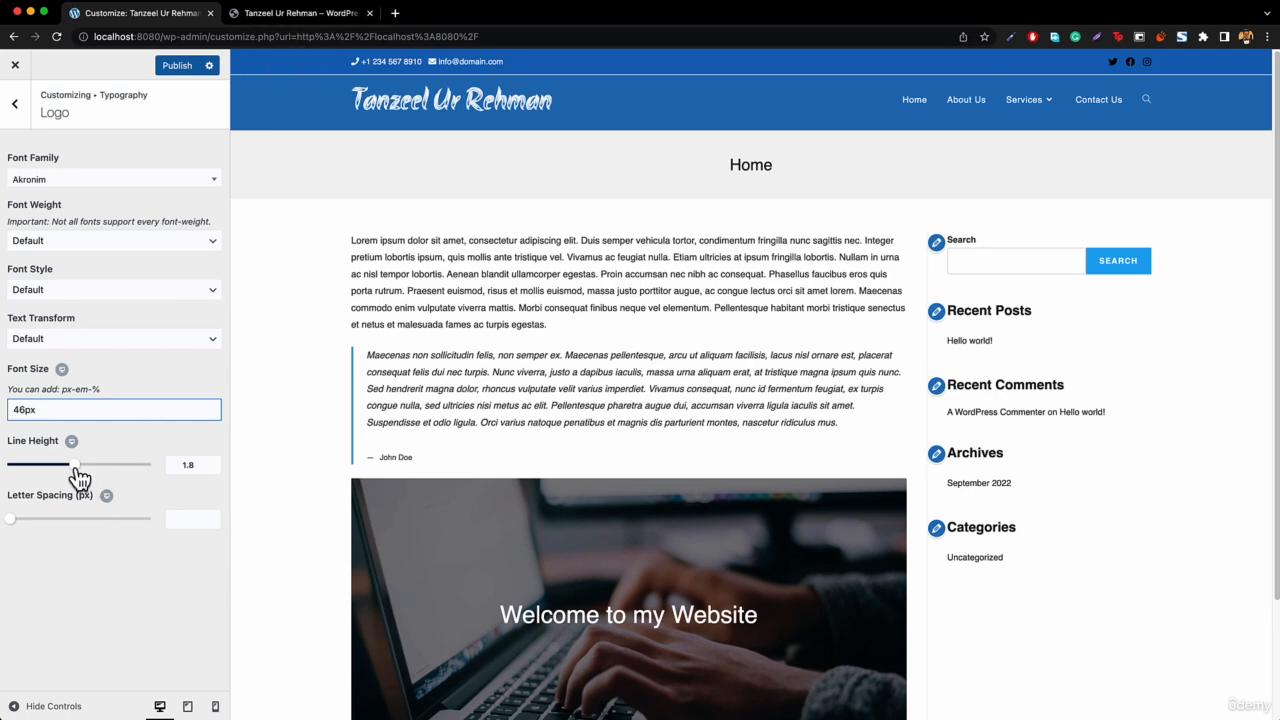
# Try a line height of 3.8 for the logo text, reduce it to 1.4, and leave the typography settings.
pyautogui.moveTo(80, 474); pyautogui.dragTo(147, 470)
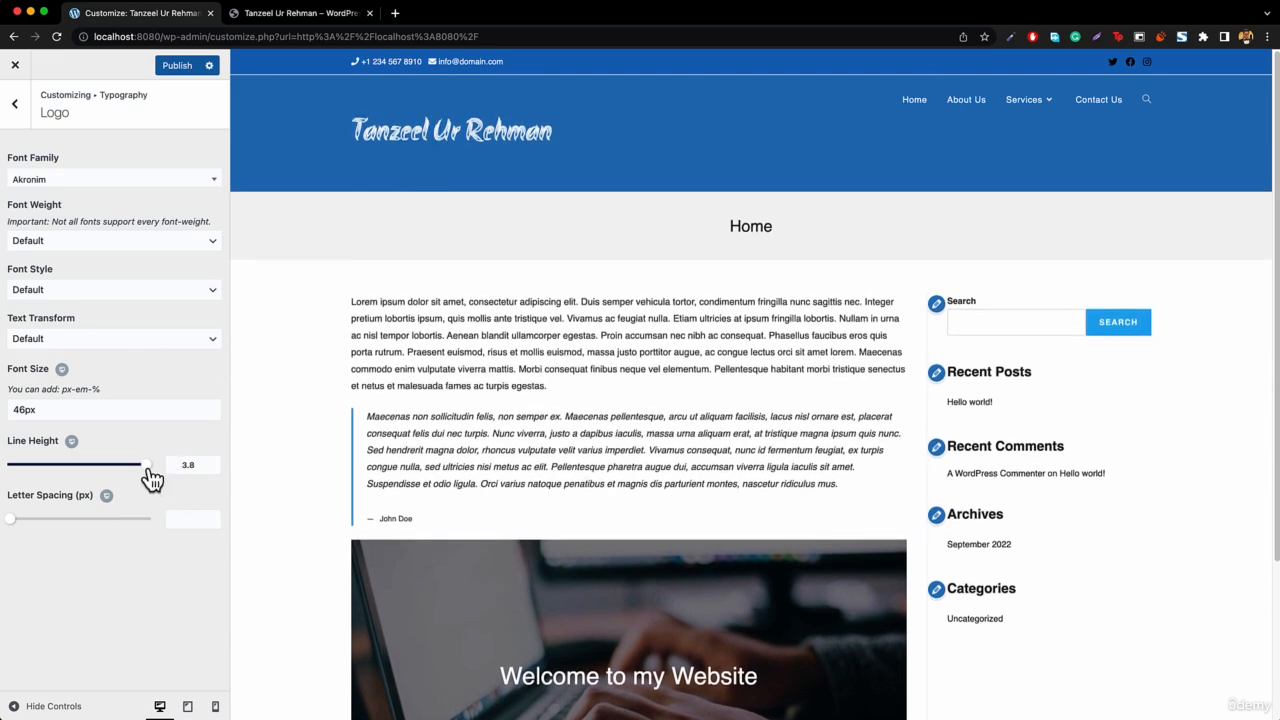
pyautogui.moveTo(150, 478); pyautogui.dragTo(60, 474)
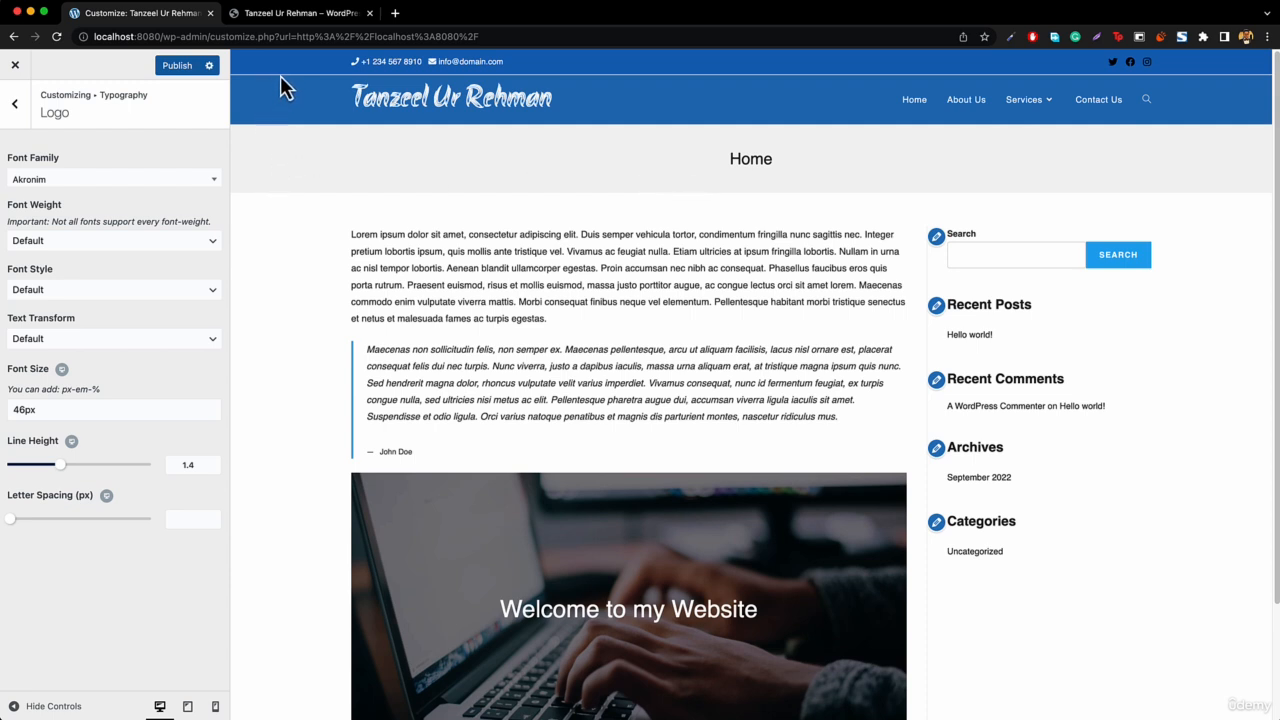
pyautogui.click(17, 113)
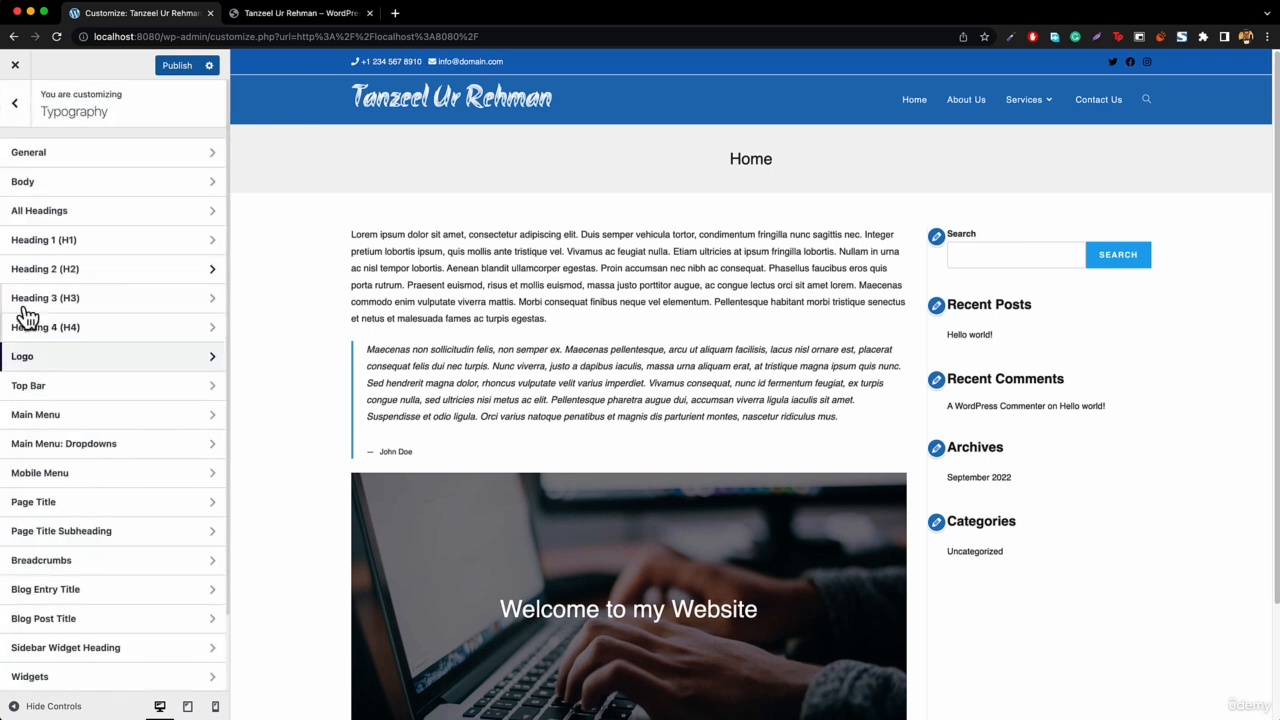
pyautogui.click(15, 108)
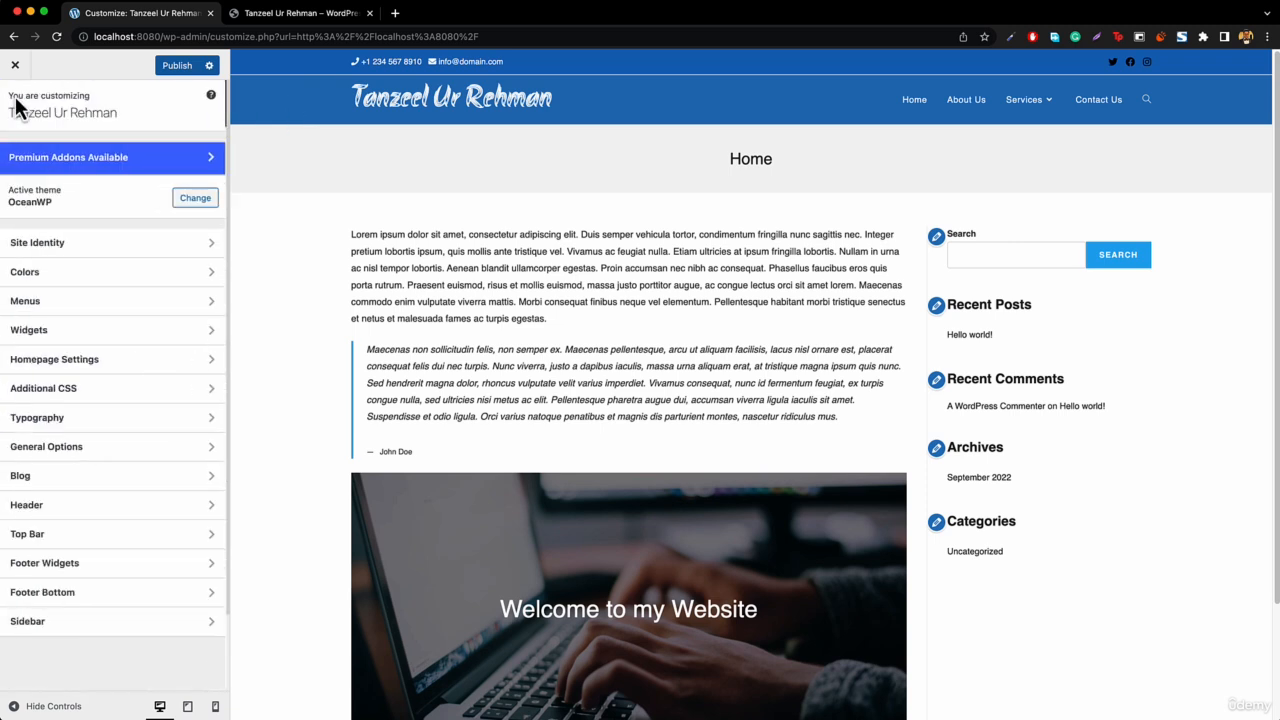
# Make the top bar's border color fully transparent in its general settings and publish the customizer changes.
pyautogui.click(52, 534)
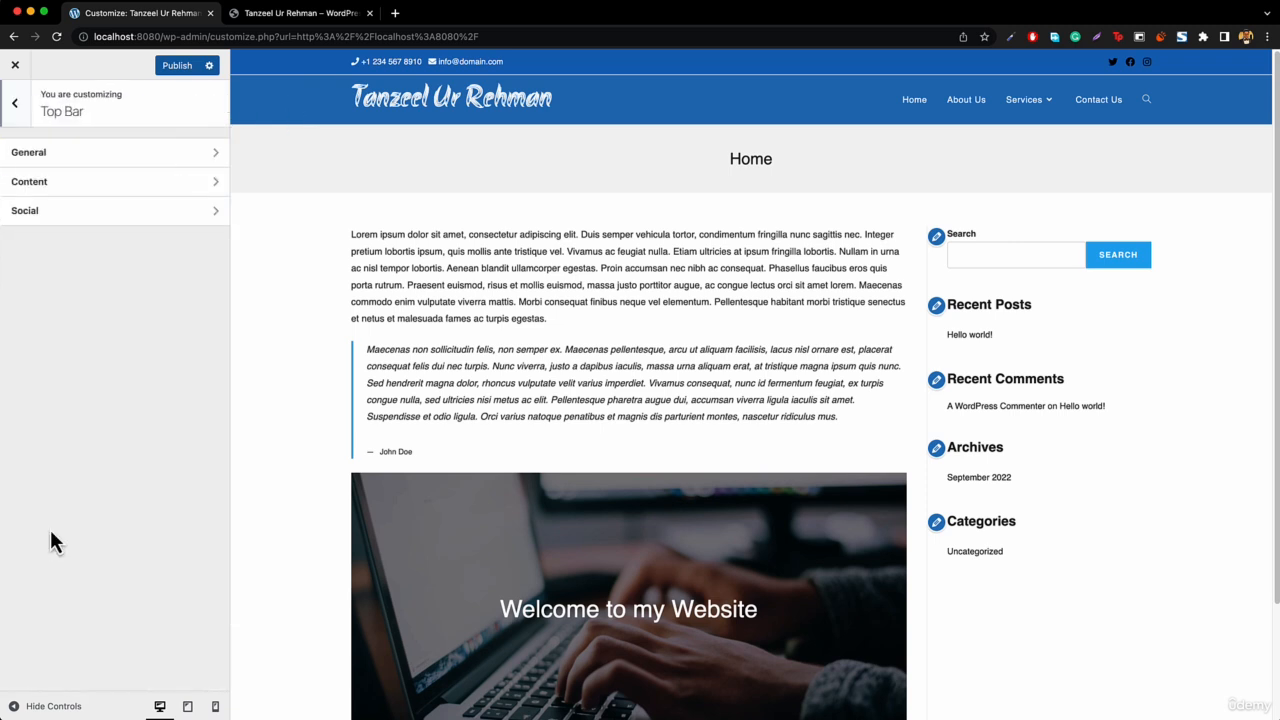
pyautogui.click(103, 155)
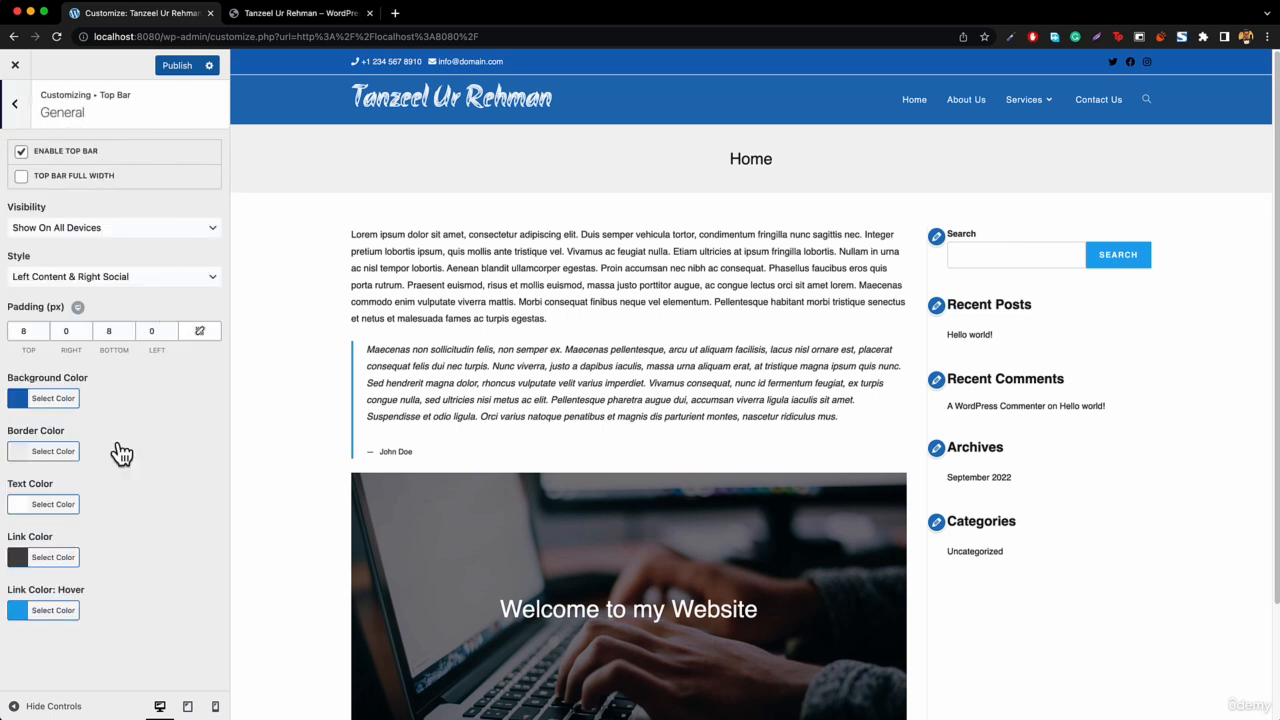
pyautogui.click(38, 455)
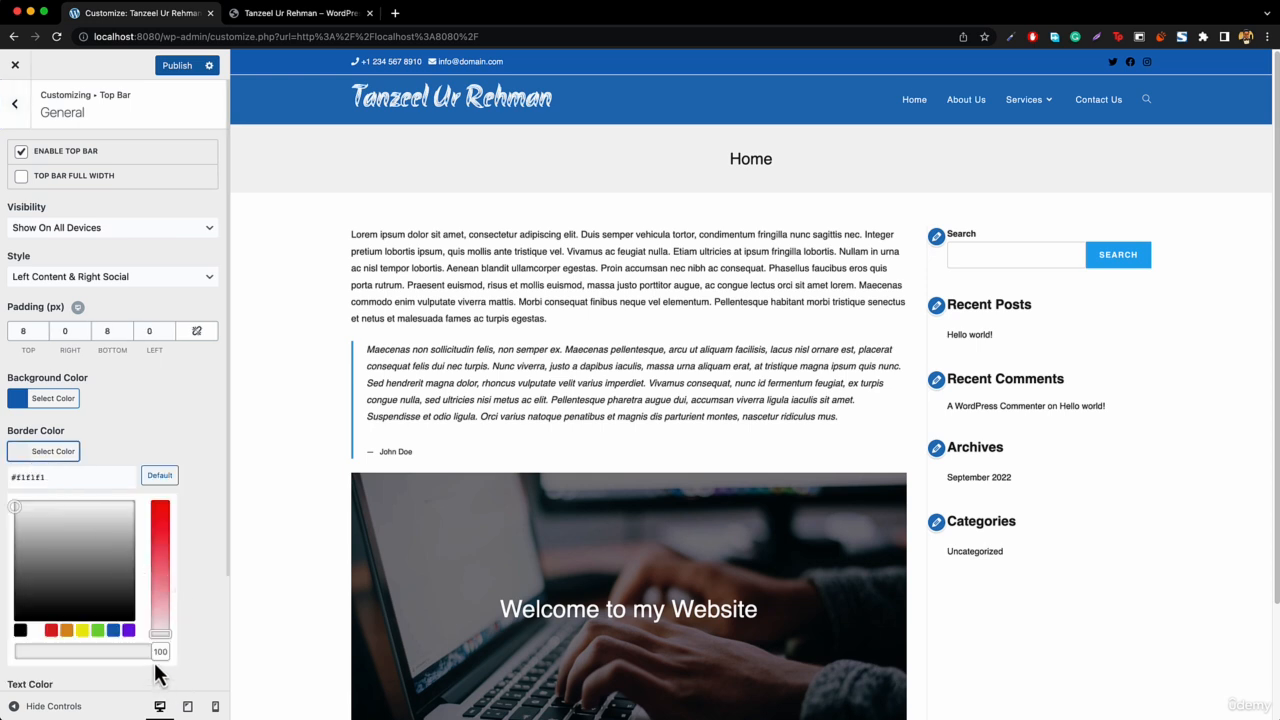
pyautogui.moveTo(160, 651); pyautogui.dragTo(4, 664)
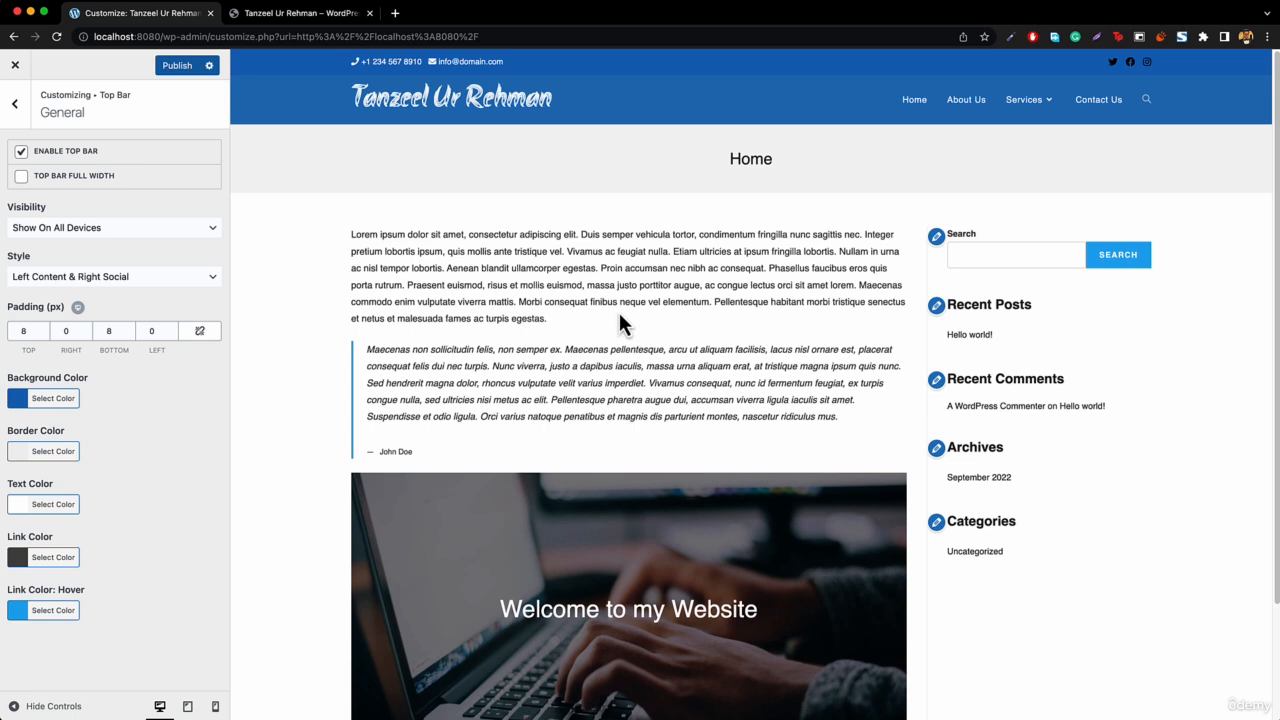
pyautogui.click(177, 65)
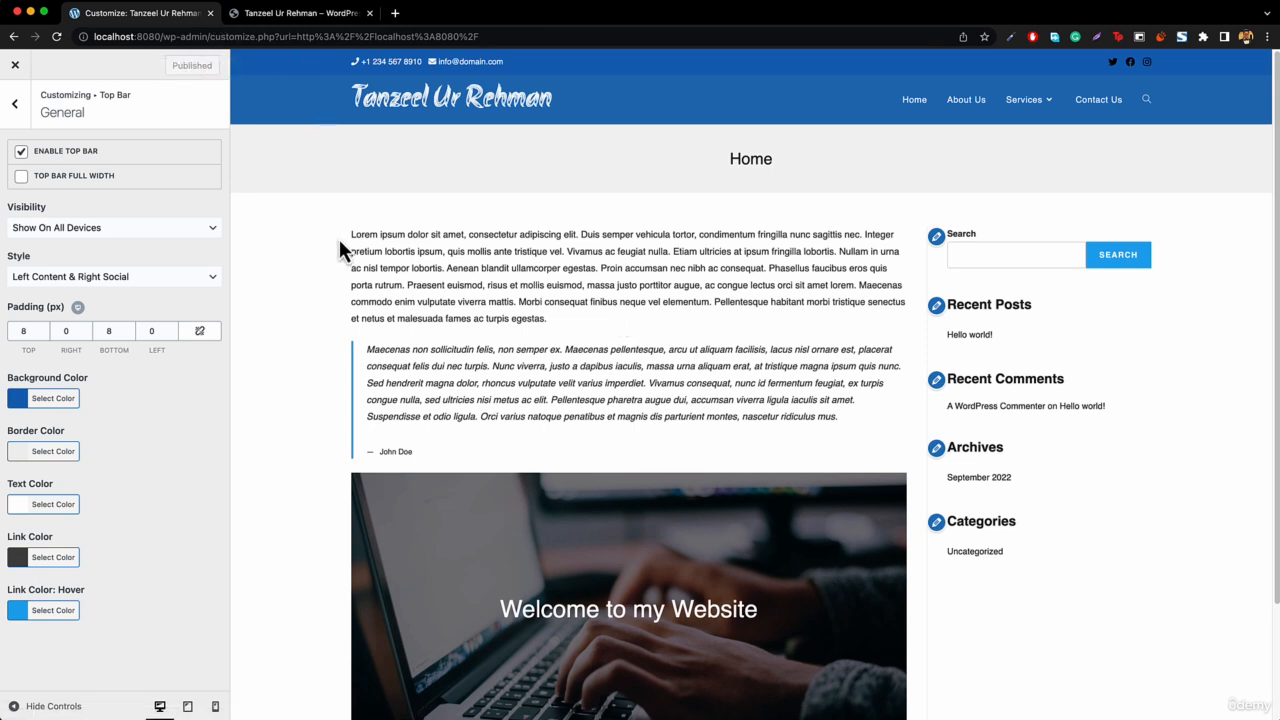
# Compare the local page's header, content and footer with the footer area of the reference site.
pyautogui.scroll(-3, 345, 250)
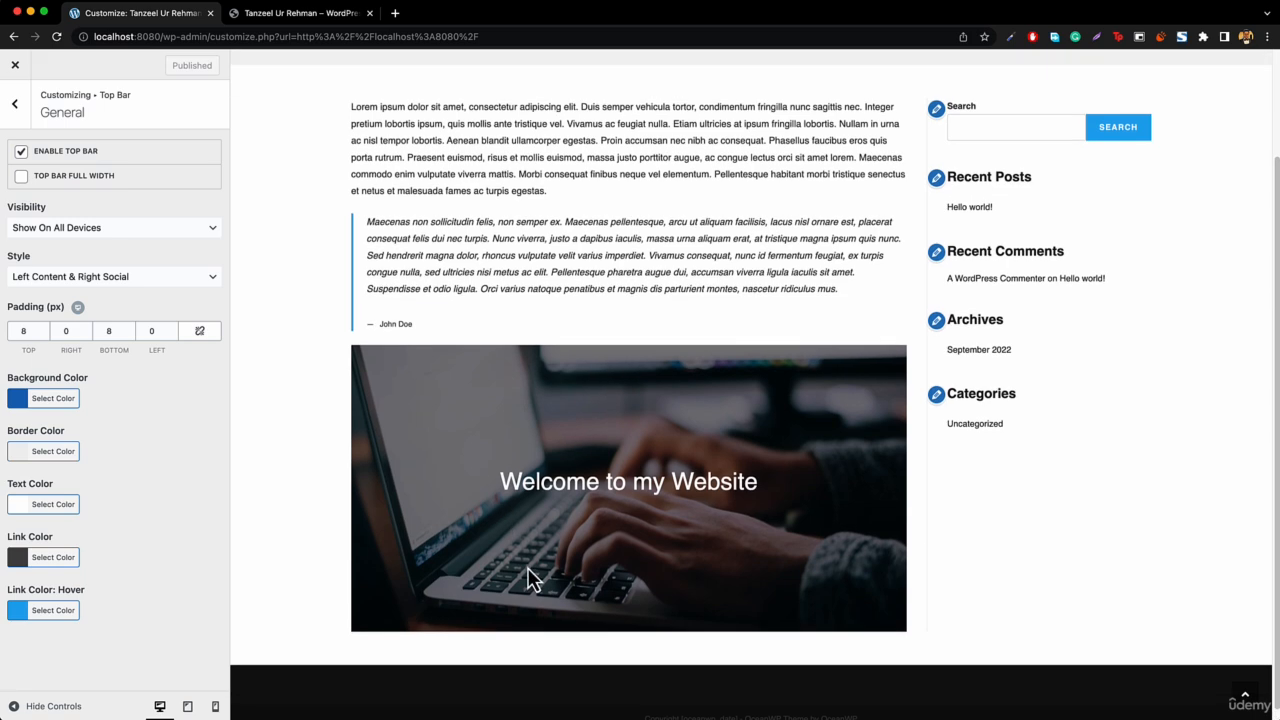
pyautogui.scroll(3, 590, 563)
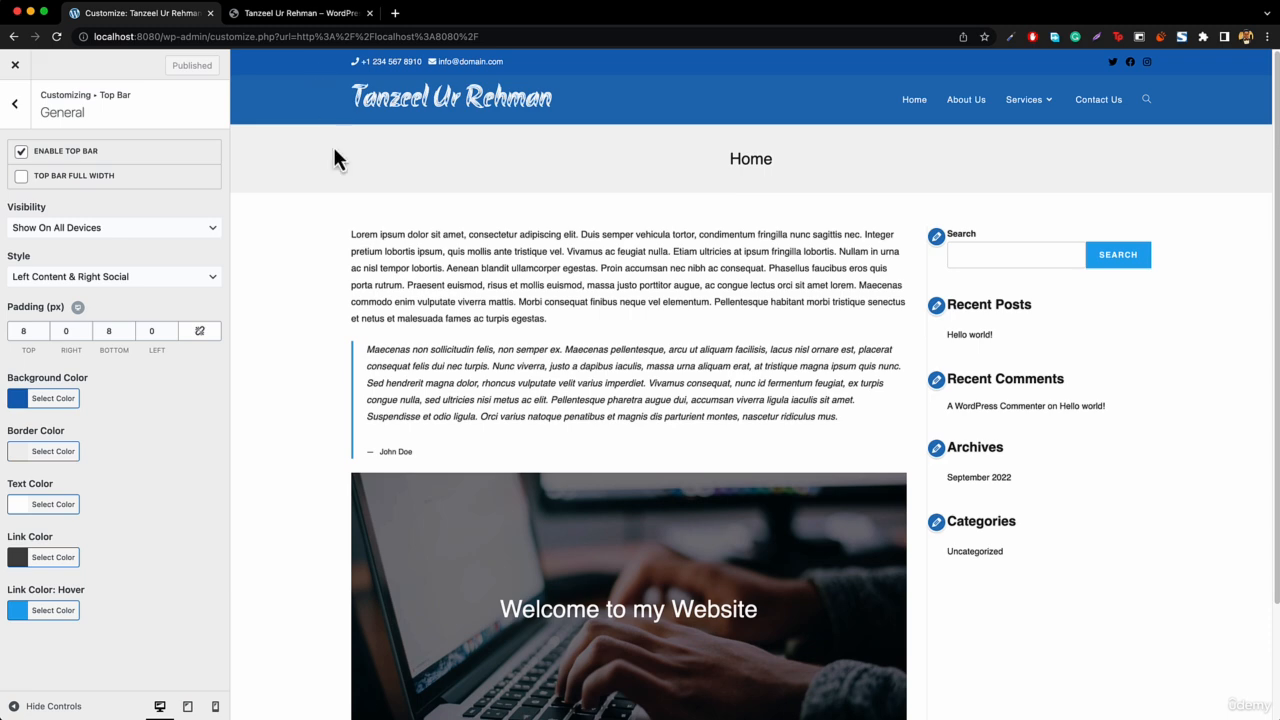
pyautogui.scroll(-3, 493, 374)
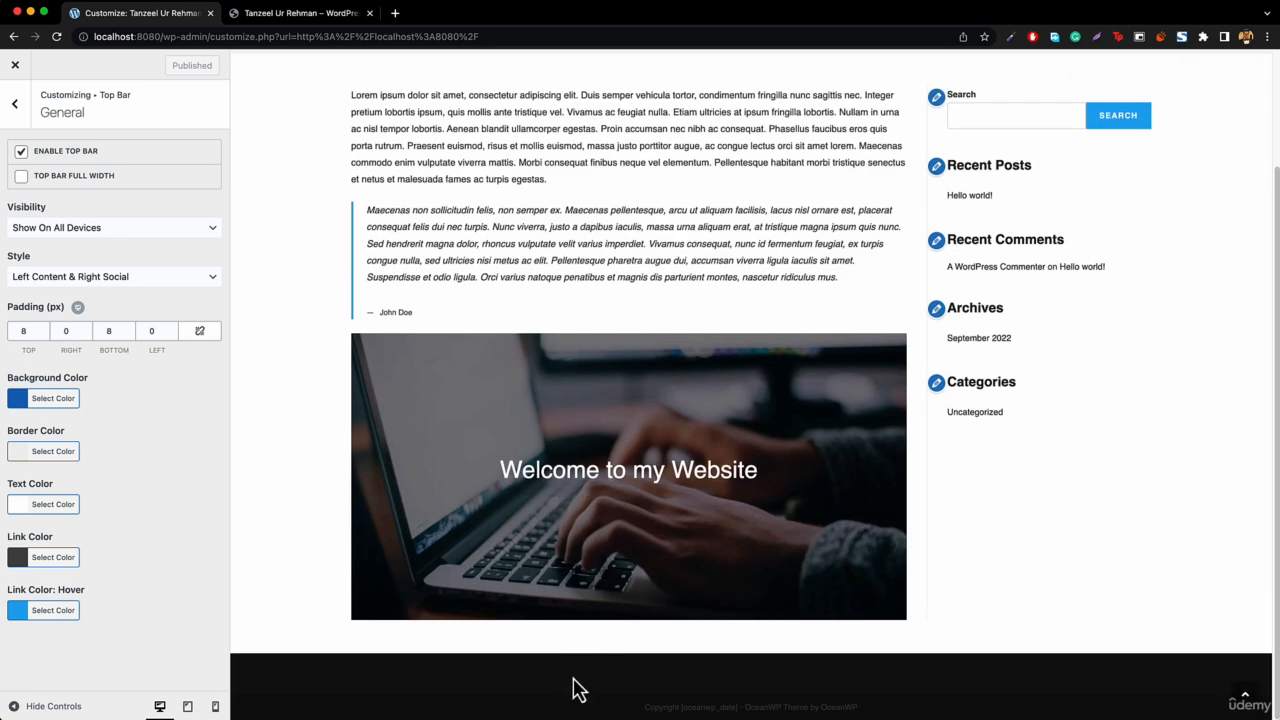
pyautogui.click(296, 13)
pyautogui.scroll(-15, 643, 520)
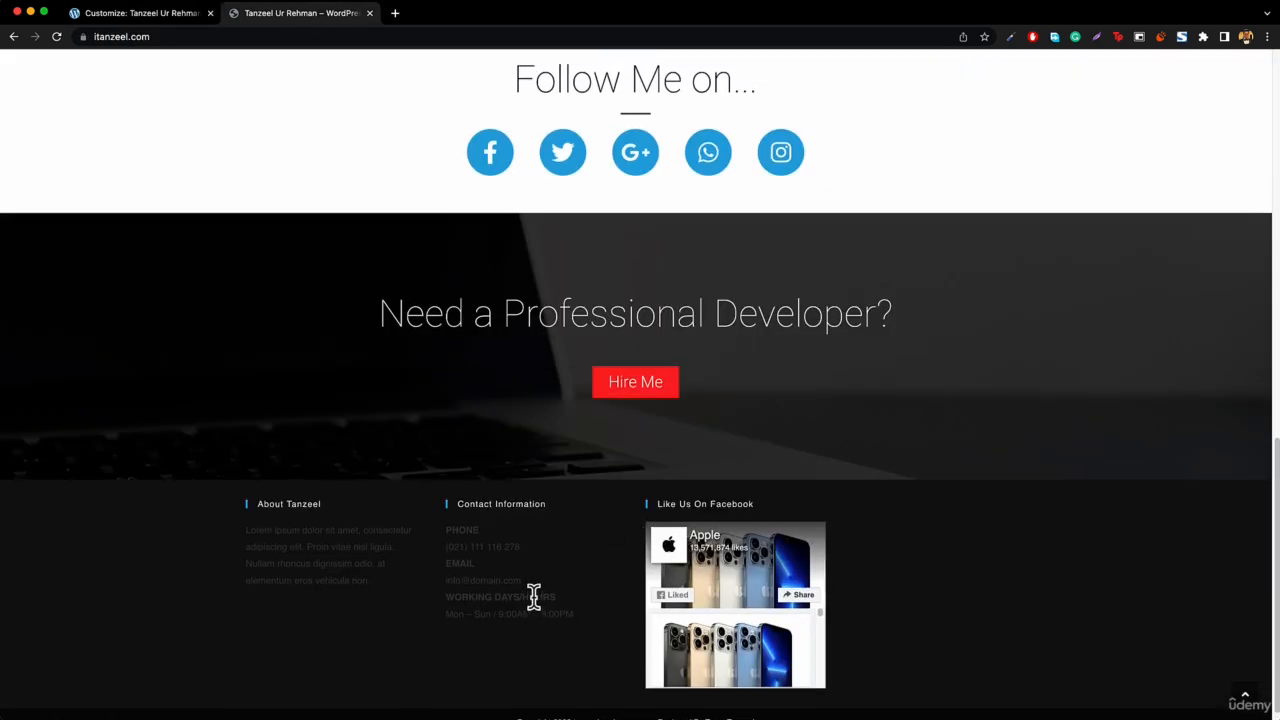
pyautogui.click(155, 10)
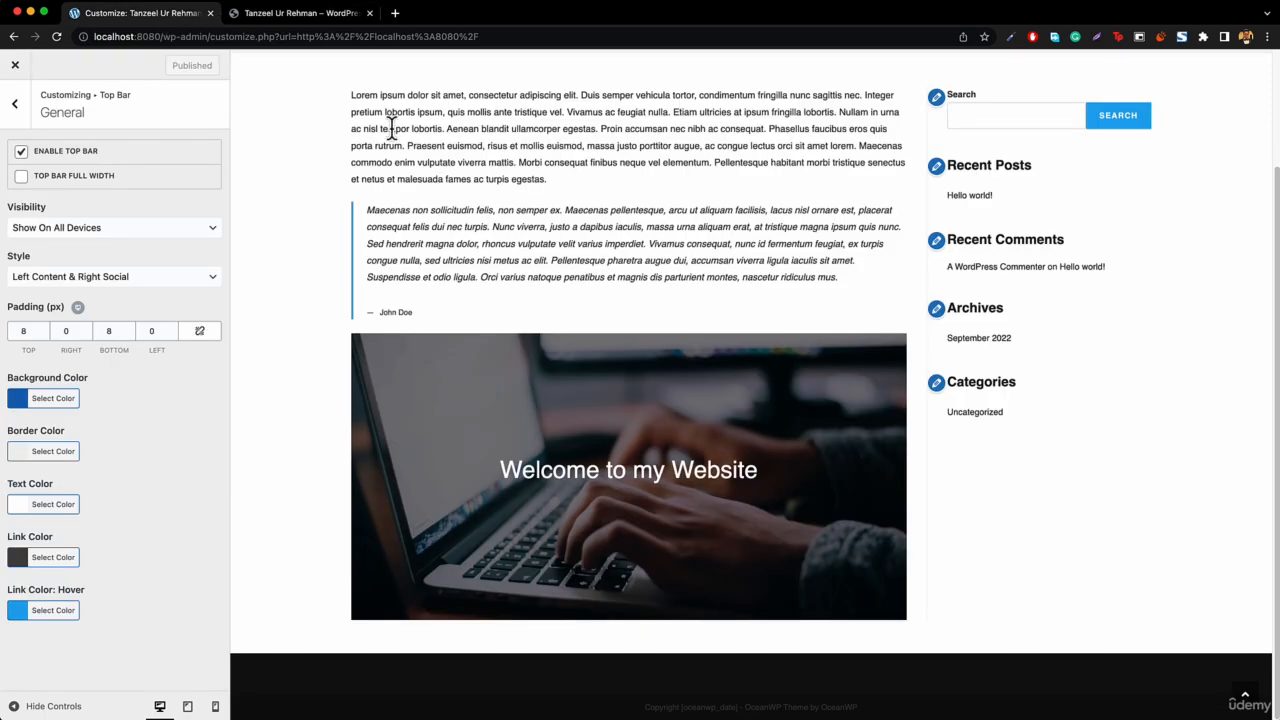
pyautogui.scroll(3, 491, 243)
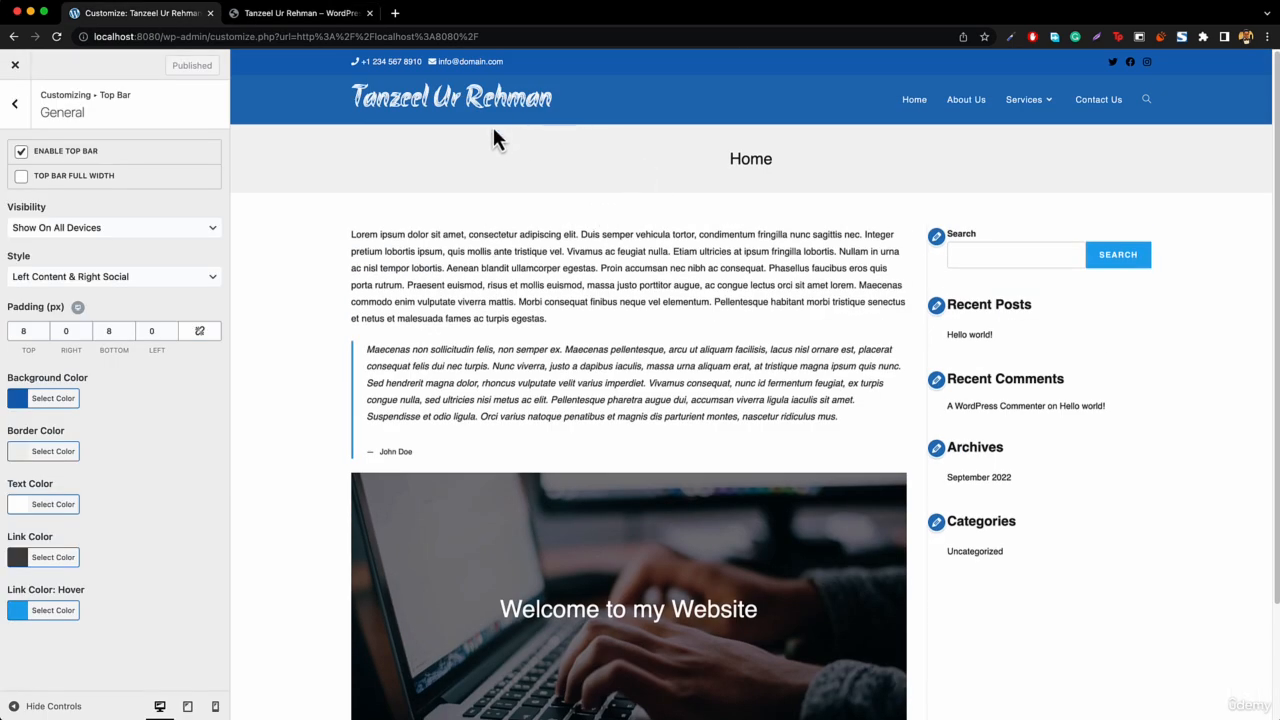